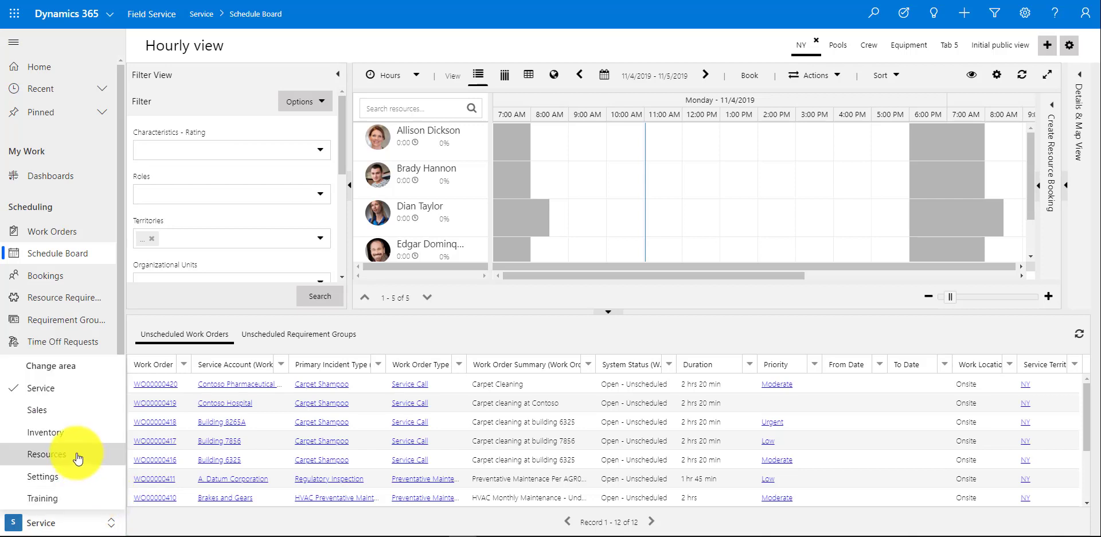
# Step: Open the Reschedule booking status from the booking settings of the Resources area and check its name and status
pyautogui.click(78, 458)
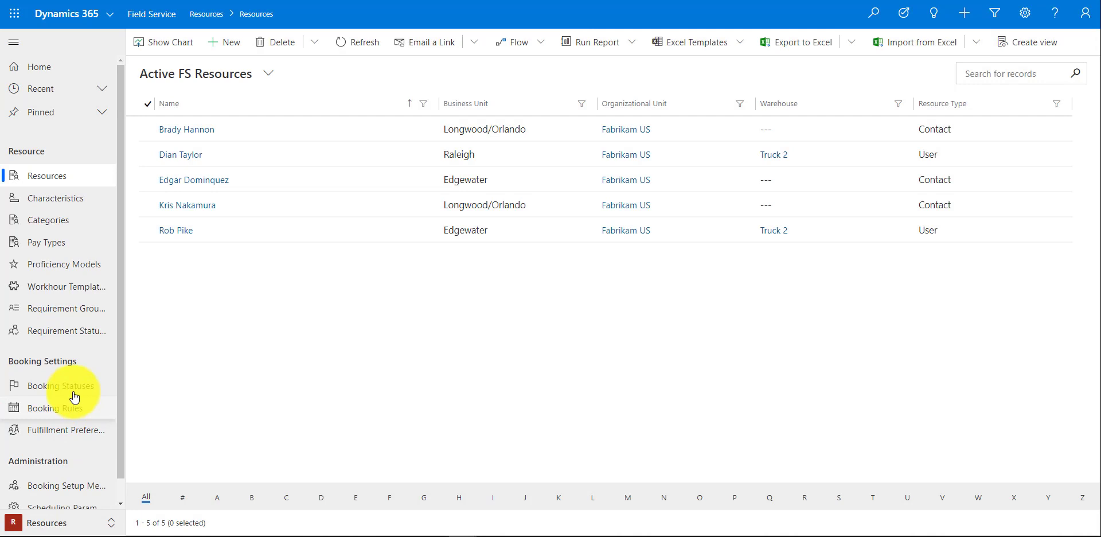
pyautogui.click(68, 392)
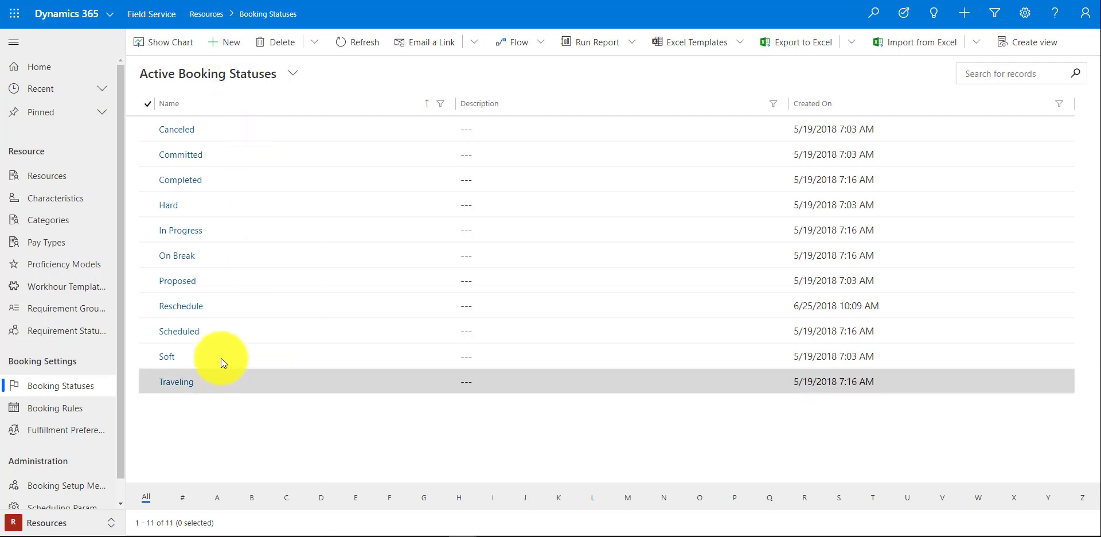
pyautogui.click(190, 307)
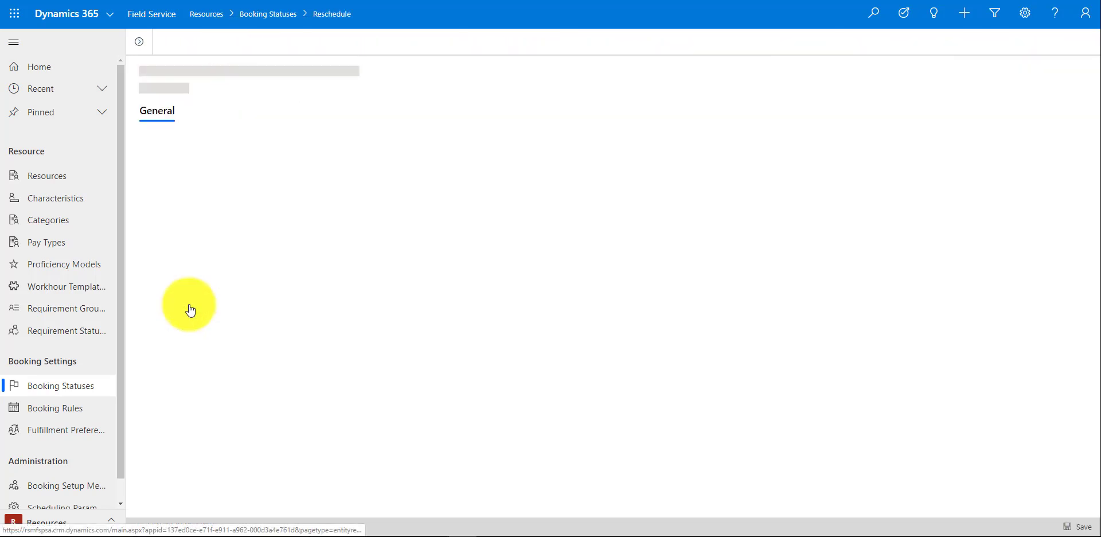
pyautogui.click(315, 150)
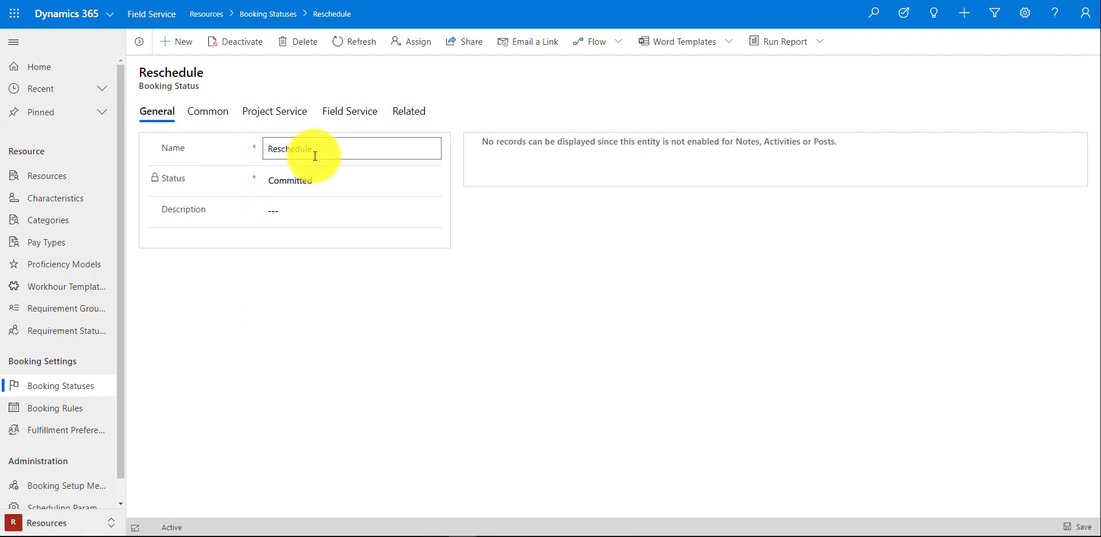
pyautogui.moveTo(326, 146); pyautogui.dragTo(267, 148)
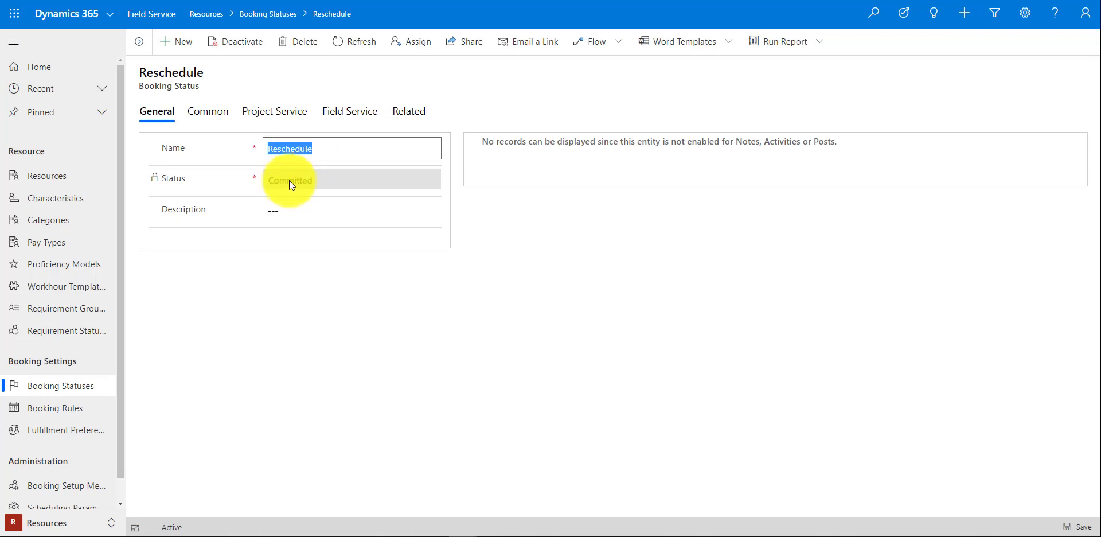
# Step: Try the status color EBD50E on the Reschedule booking status and check its Field Service status
pyautogui.click(210, 110)
pyautogui.click(208, 159)
pyautogui.moveTo(187, 185)
pyautogui.mouseDown()
pyautogui.moveTo(246, 193)
pyautogui.moveTo(173, 177)
pyautogui.mouseUp()
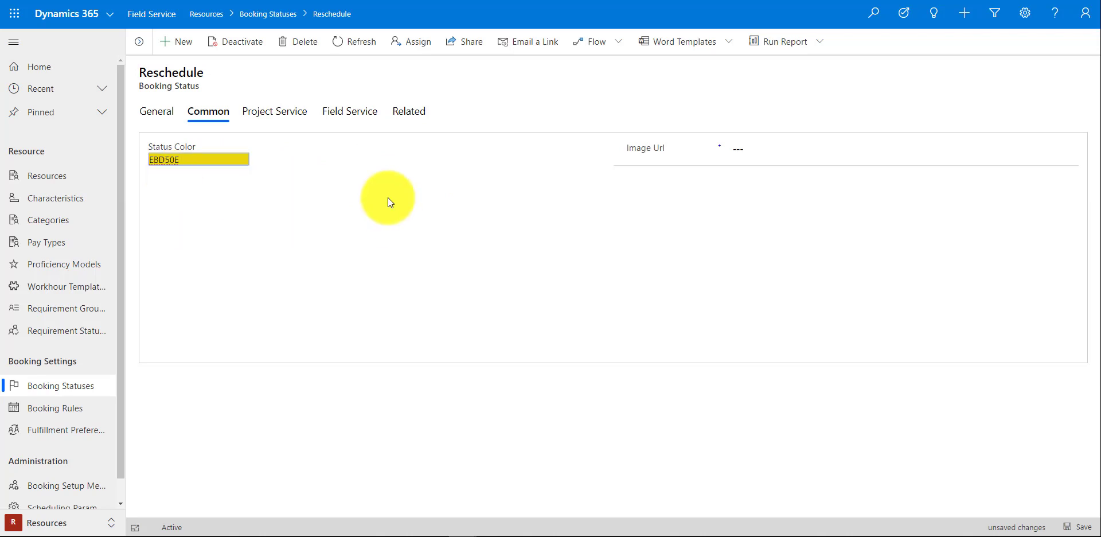
pyautogui.click(351, 117)
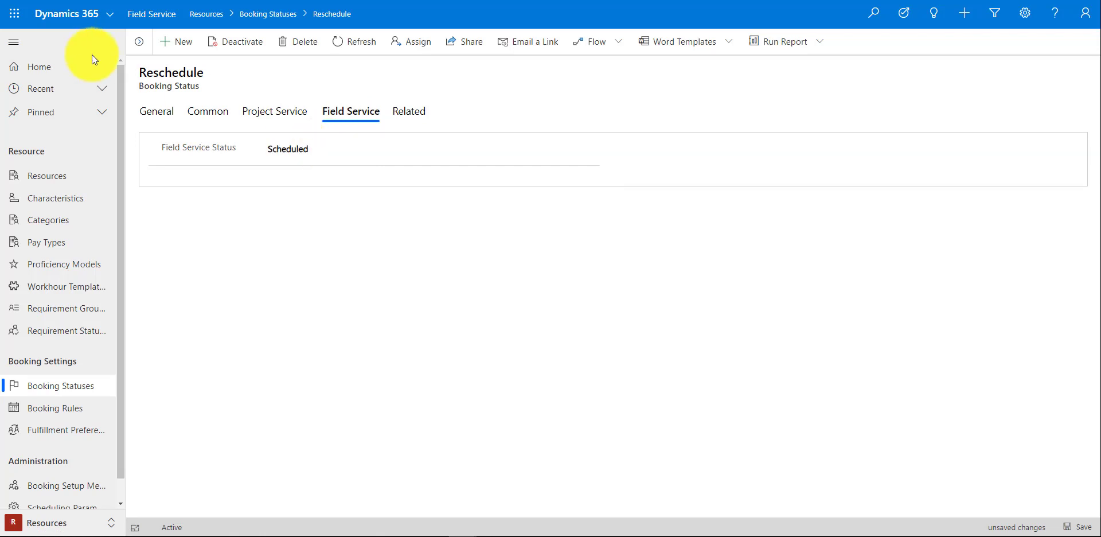
pyautogui.hotkey('alt', 'Left')
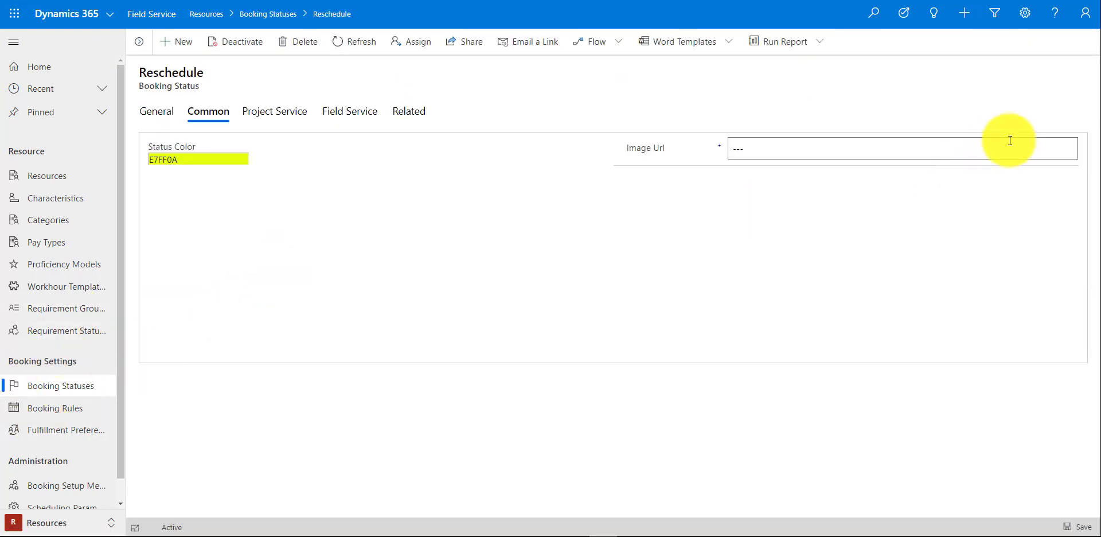
# Step: Go to the solutions list in the advanced settings and bring up the Field Service Accept Work Order solution window
pyautogui.click(1025, 14)
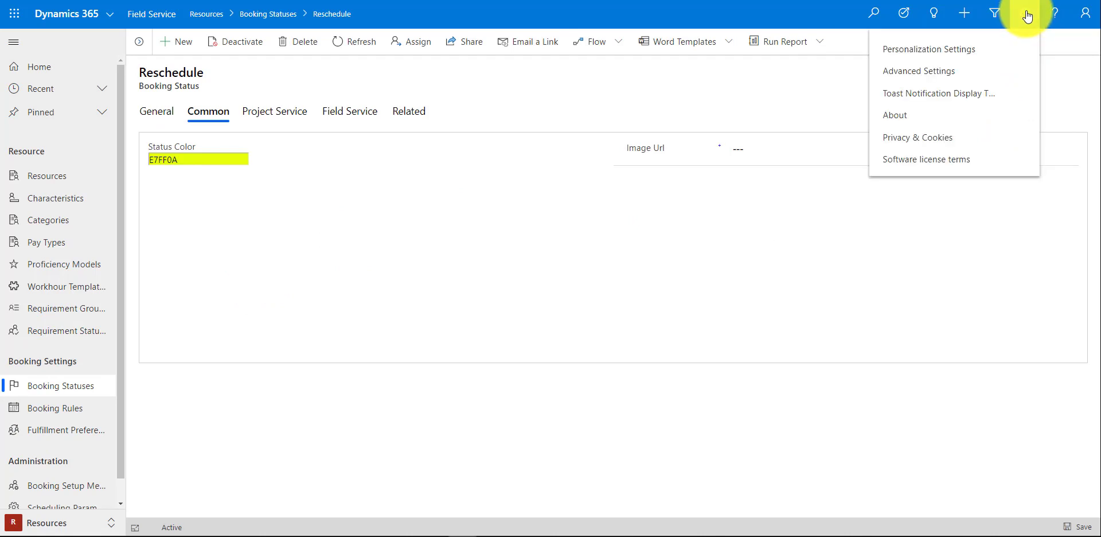
pyautogui.click(926, 71)
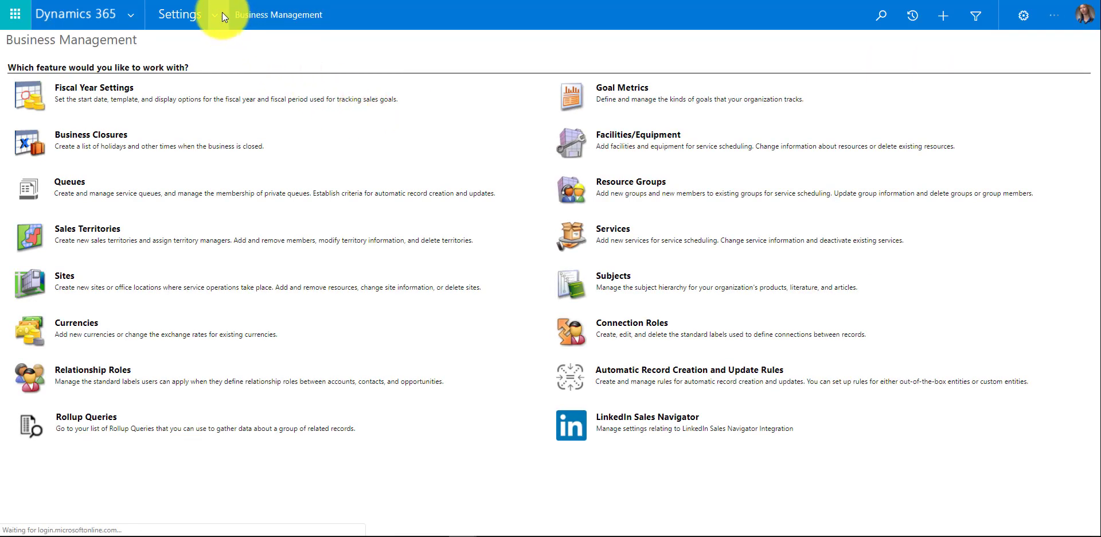
pyautogui.click(221, 12)
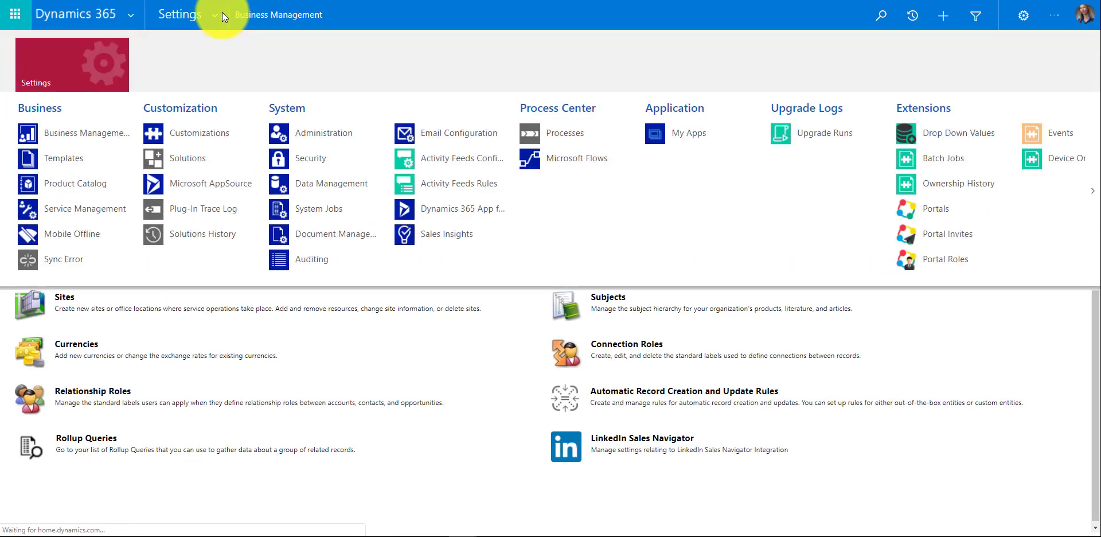
pyautogui.click(198, 157)
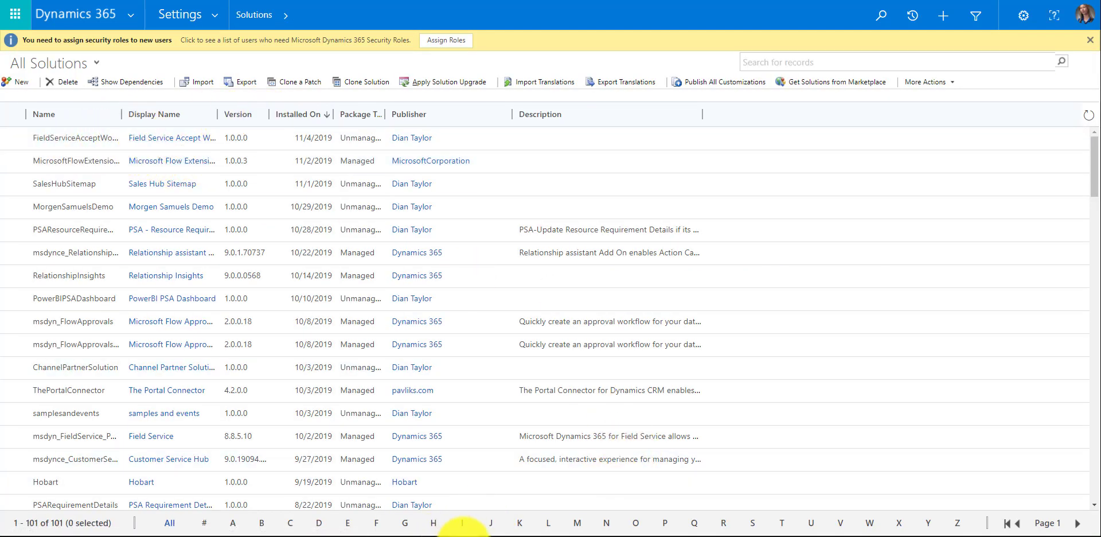
pyautogui.moveTo(462, 533)
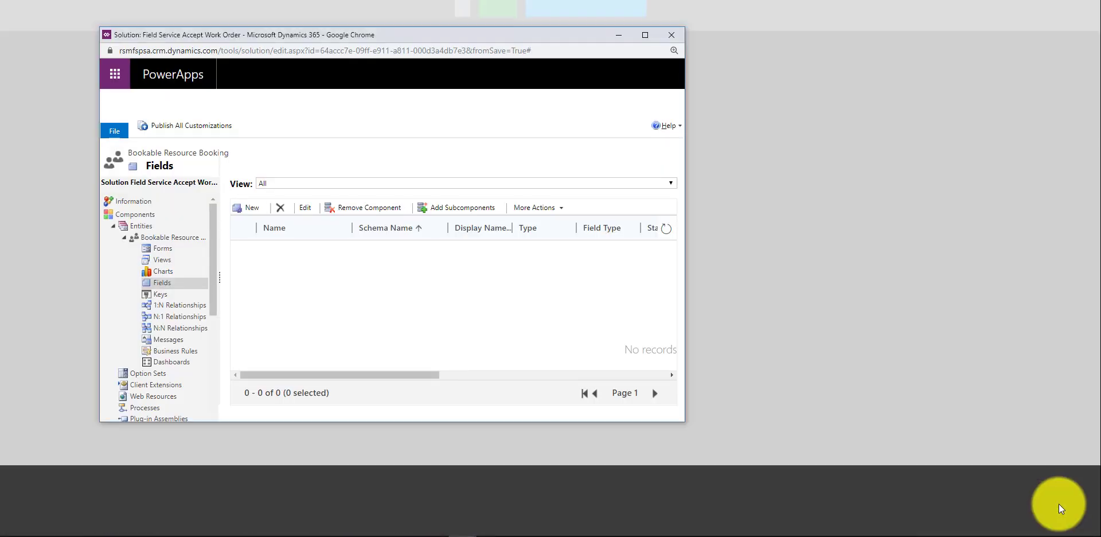
pyautogui.click(1058, 503)
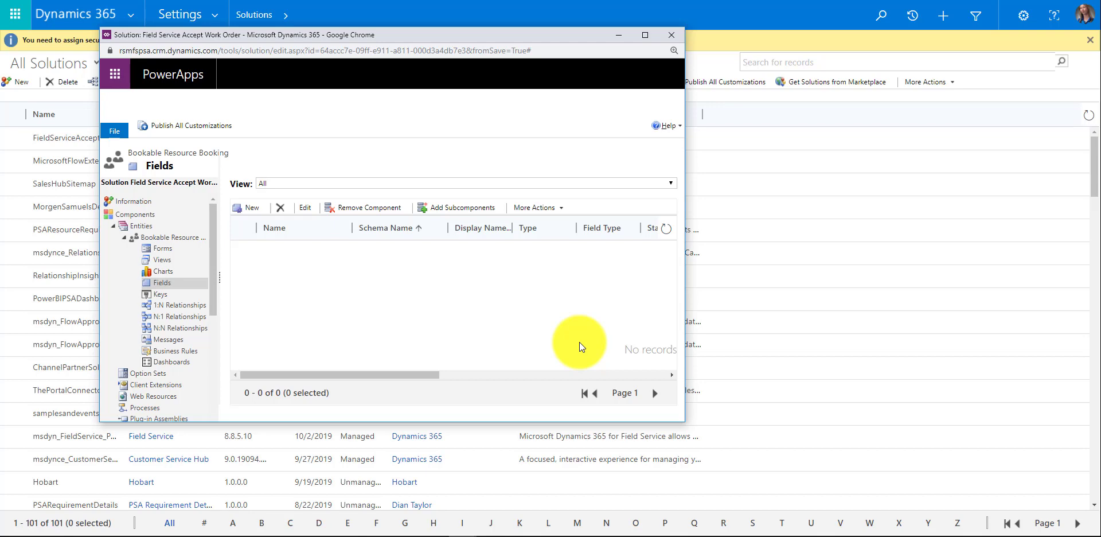
# Step: Start a new field for the Bookable Resource Booking entity with the display name Accept WO
pyautogui.click(251, 206)
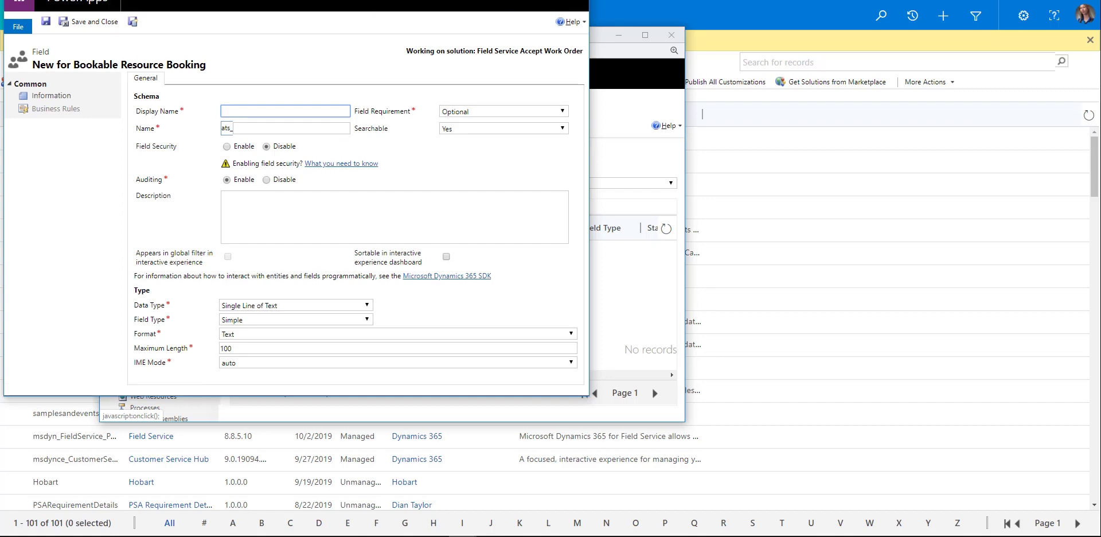
pyautogui.hotkey('alt', 'Tab')
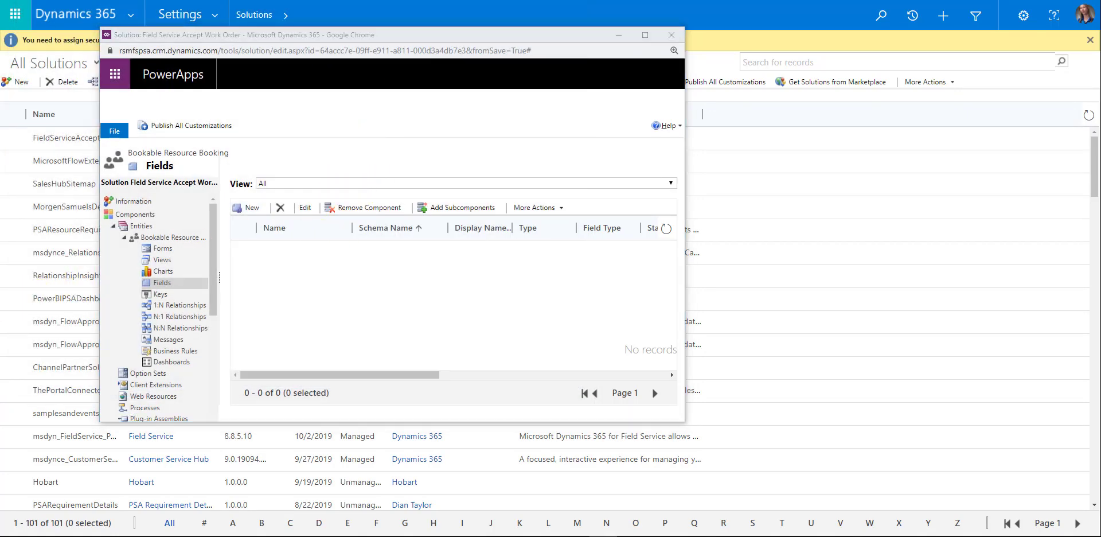
pyautogui.click(248, 205)
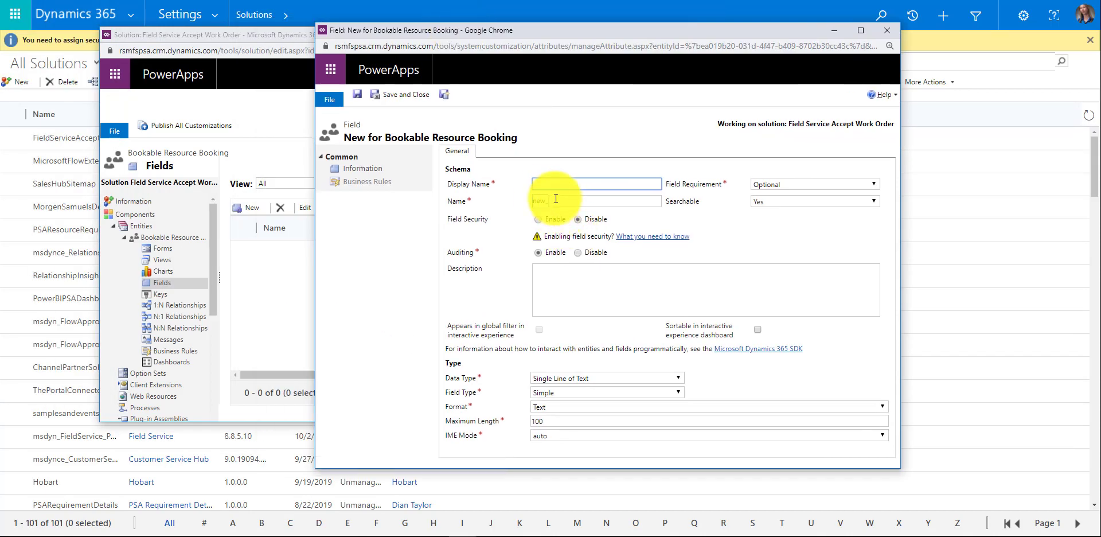
pyautogui.click(553, 179)
pyautogui.write('Accept WO')
pyautogui.click(579, 293)
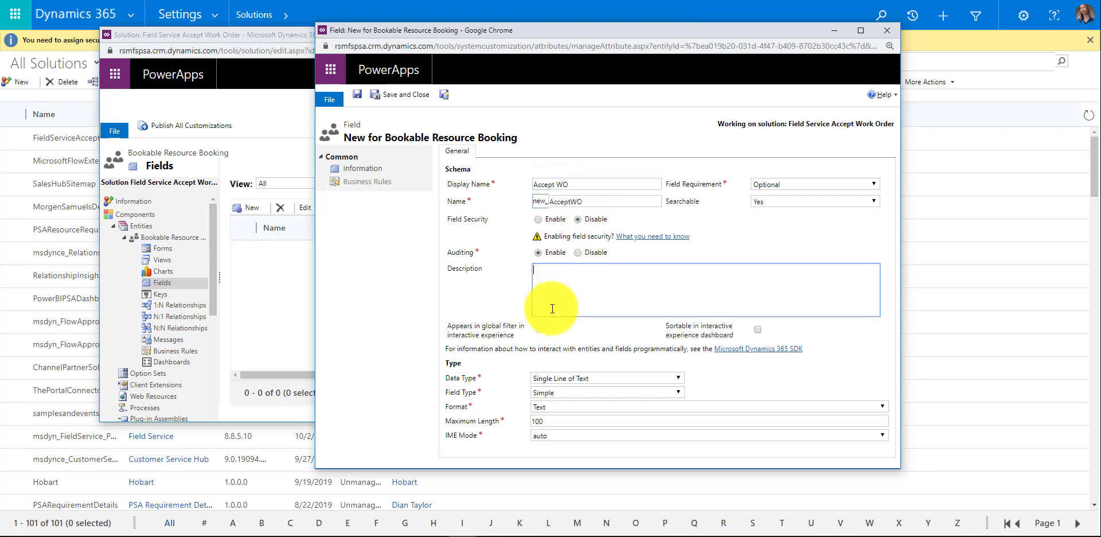
# Step: Set the data type of the Accept WO field to Two Options
pyautogui.moveTo(553, 43); pyautogui.dragTo(473, 8)
pyautogui.hotkey('ctrl', '+')
pyautogui.hotkey('ctrl', '+')
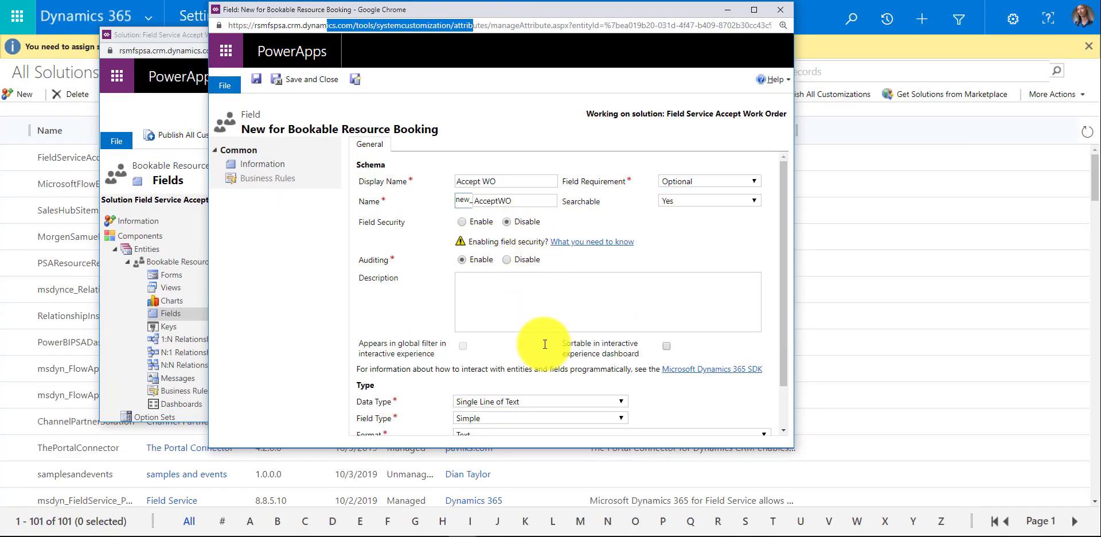
pyautogui.scroll(-1, 548, 328)
pyautogui.click(511, 347)
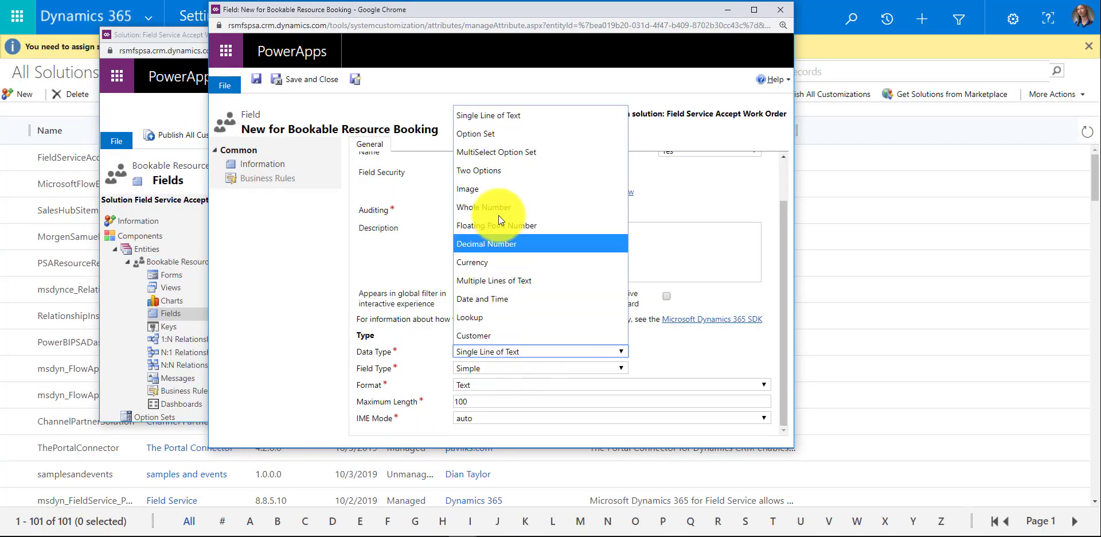
pyautogui.press('Return')
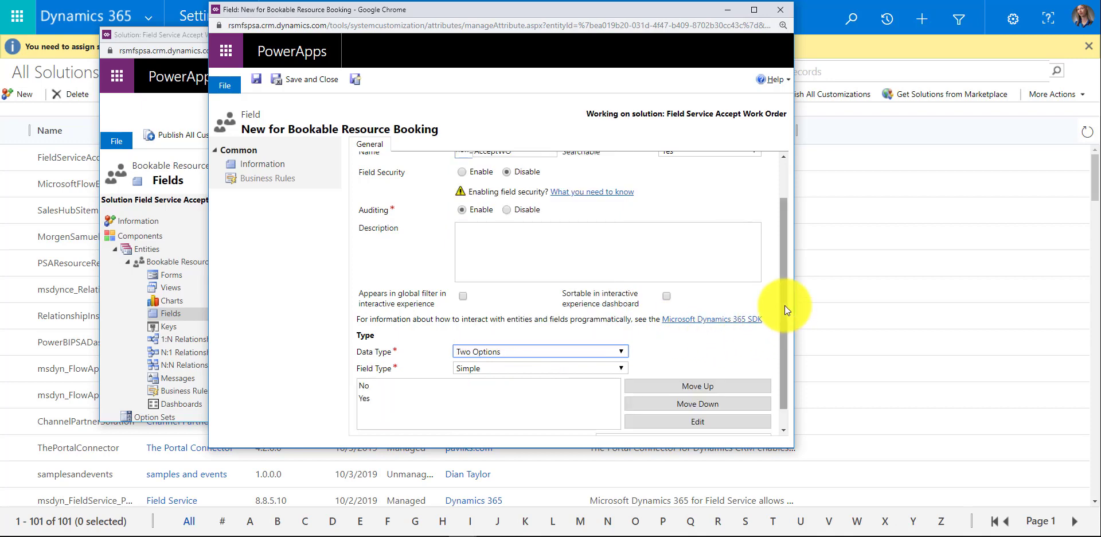
# Step: Set the Accept WO field's default value to Yes, then save and close the field
pyautogui.scroll(-1, 784, 348)
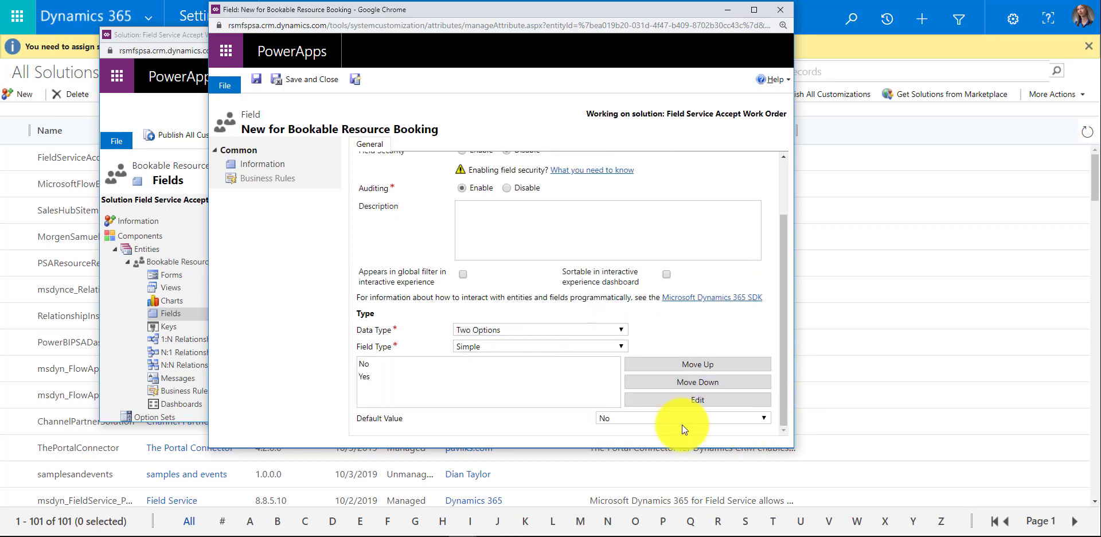
pyautogui.click(642, 416)
pyautogui.click(628, 455)
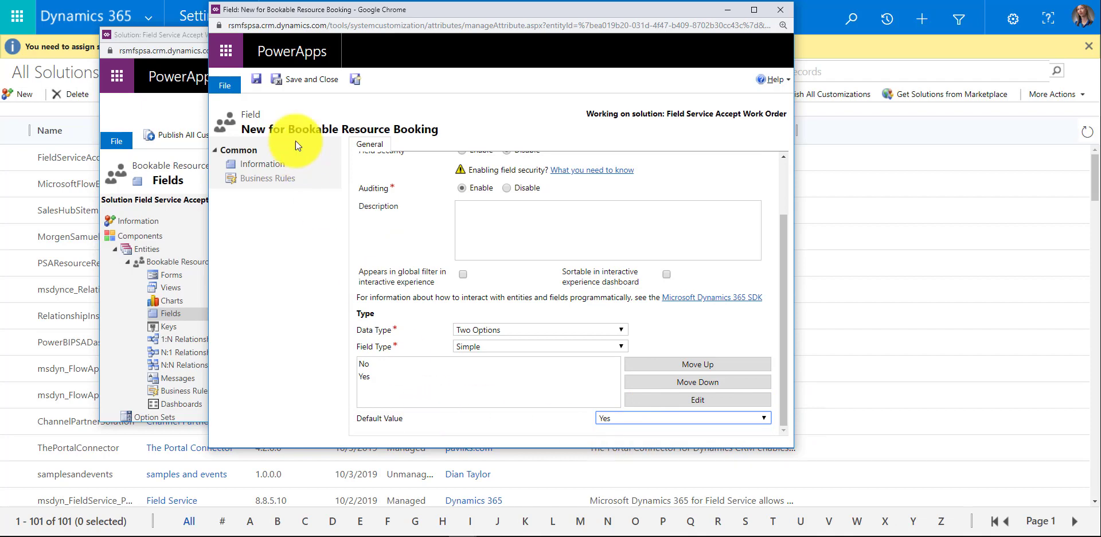
pyautogui.click(311, 78)
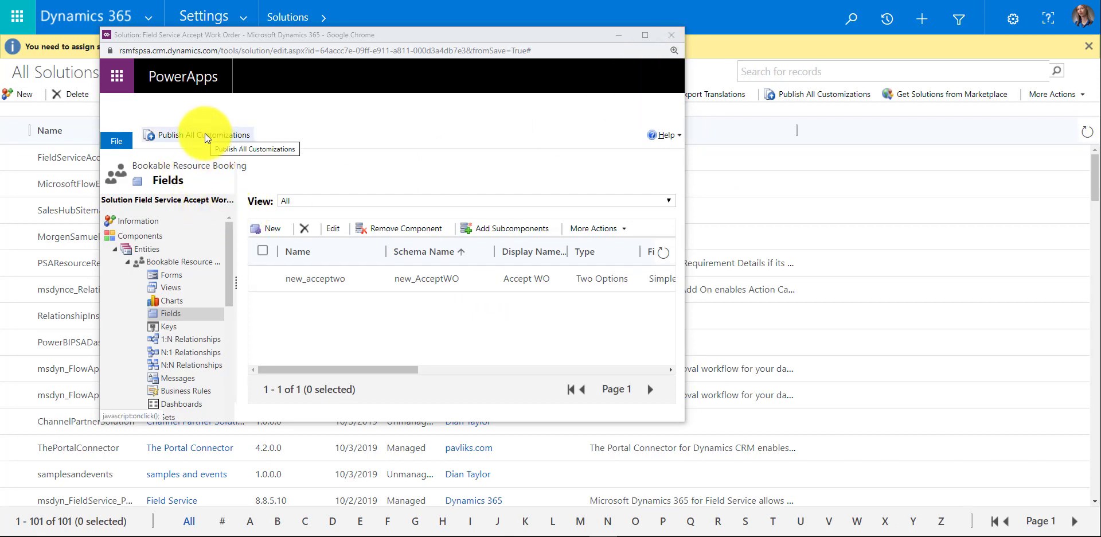
# Step: Publish the Bookable Resource Booking entity and minimize the solution window
pyautogui.click(180, 262)
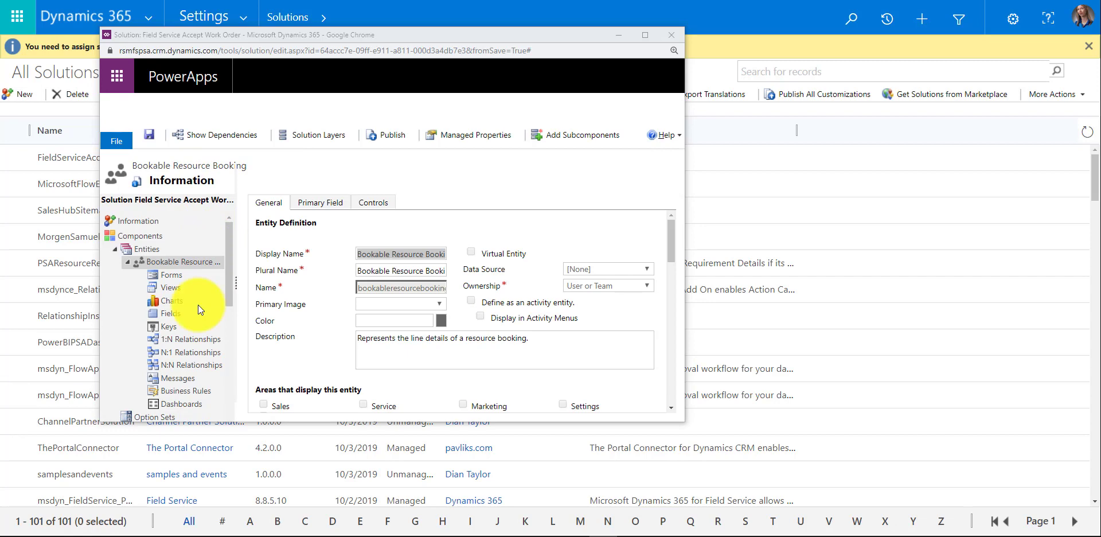
pyautogui.click(383, 133)
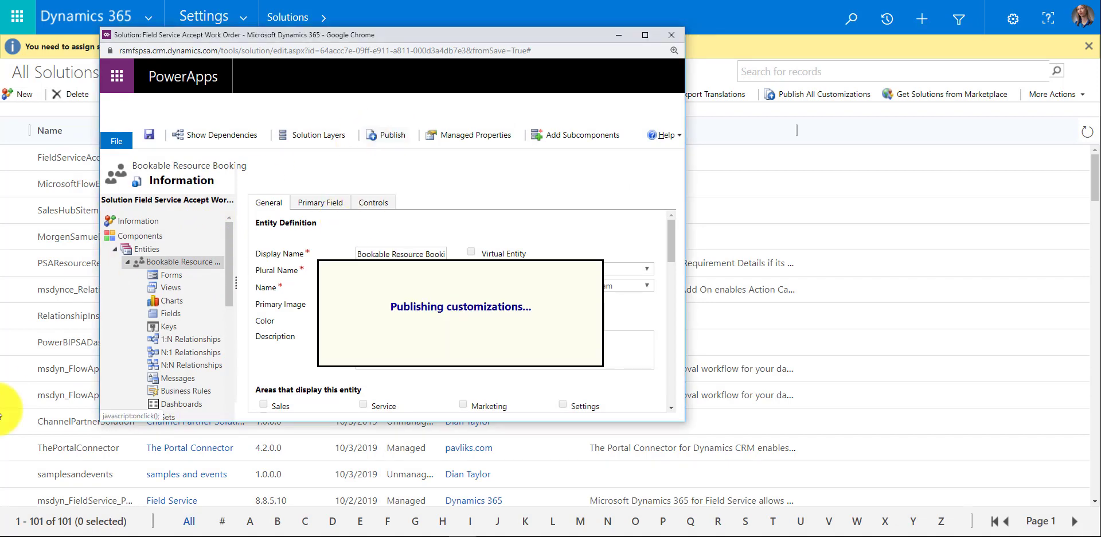
pyautogui.click(618, 35)
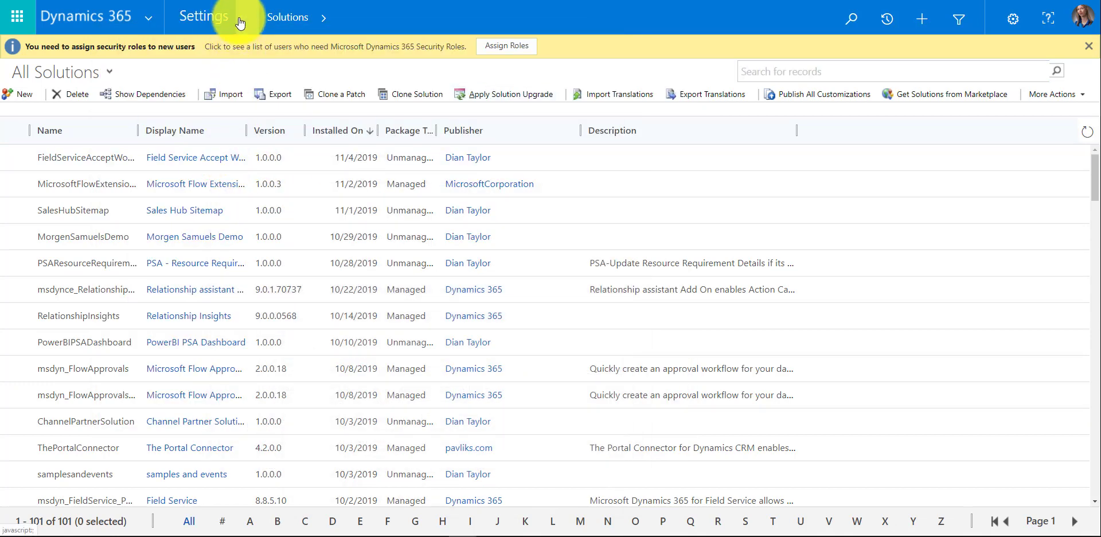
# Step: Open MobileCRM Woodford HTML5 from the Dynamics 365 settings and open the UPDATED FIELD SERVICE PRODJECT - V8 mobile project
pyautogui.click(240, 23)
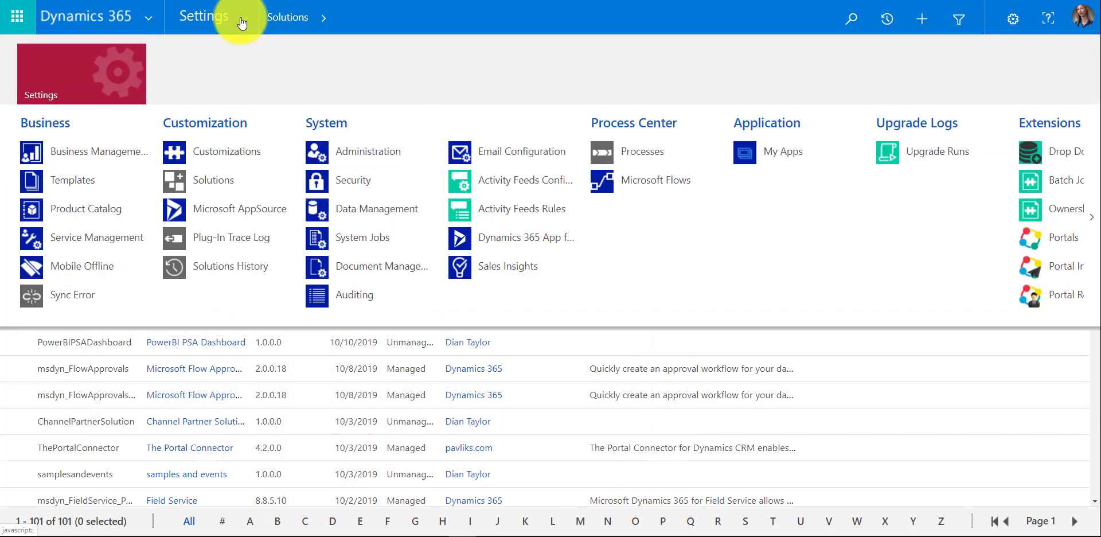
pyautogui.click(1094, 221)
pyautogui.click(370, 156)
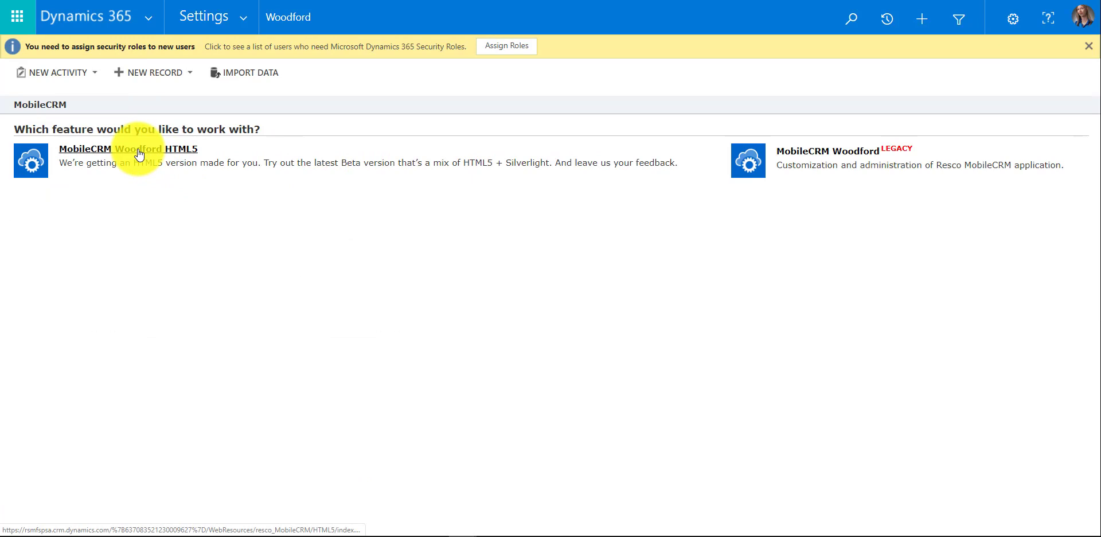
pyautogui.click(139, 154)
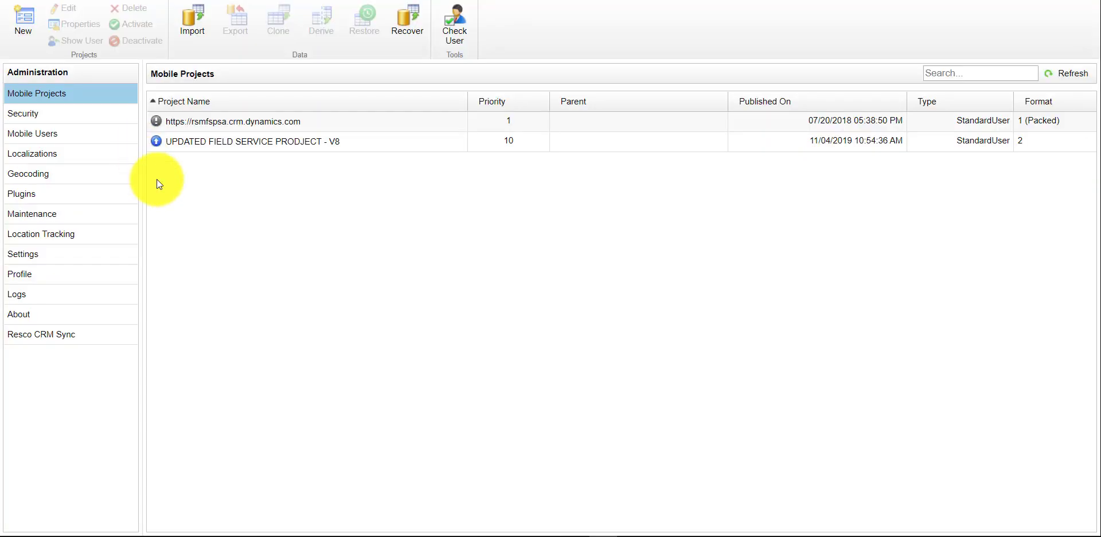
pyautogui.doubleClick(212, 143)
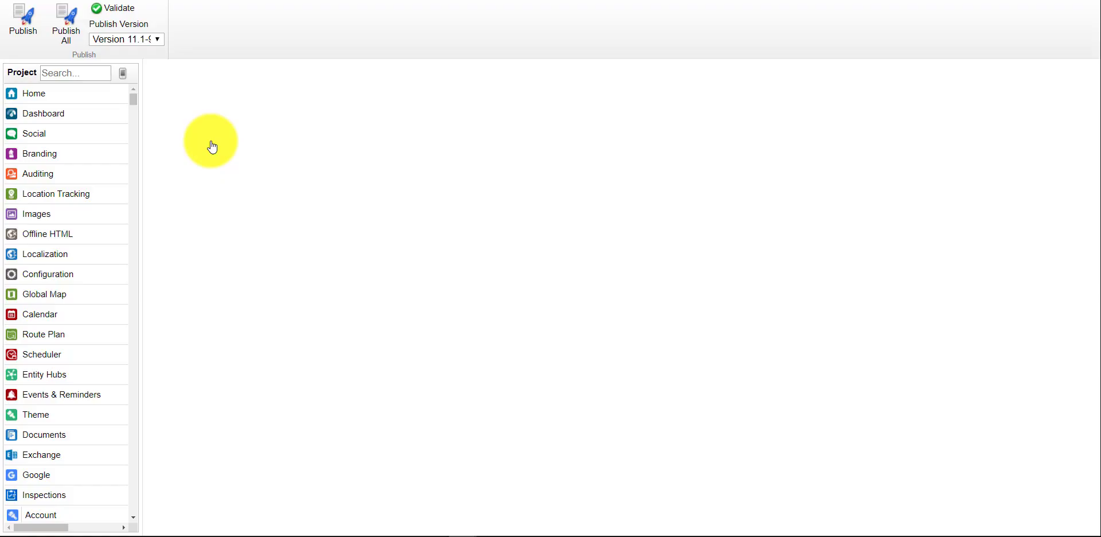
# Step: Filter the project's entities by "bookable reso" and open the Bookable Resource Booking entity
pyautogui.click(88, 74)
pyautogui.write('book')
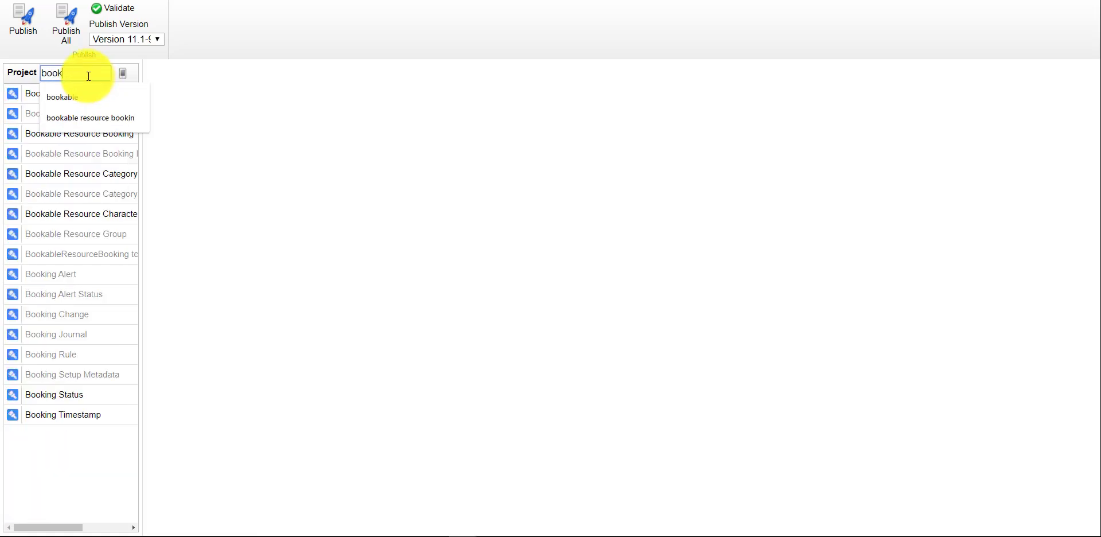
pyautogui.write('able resource b')
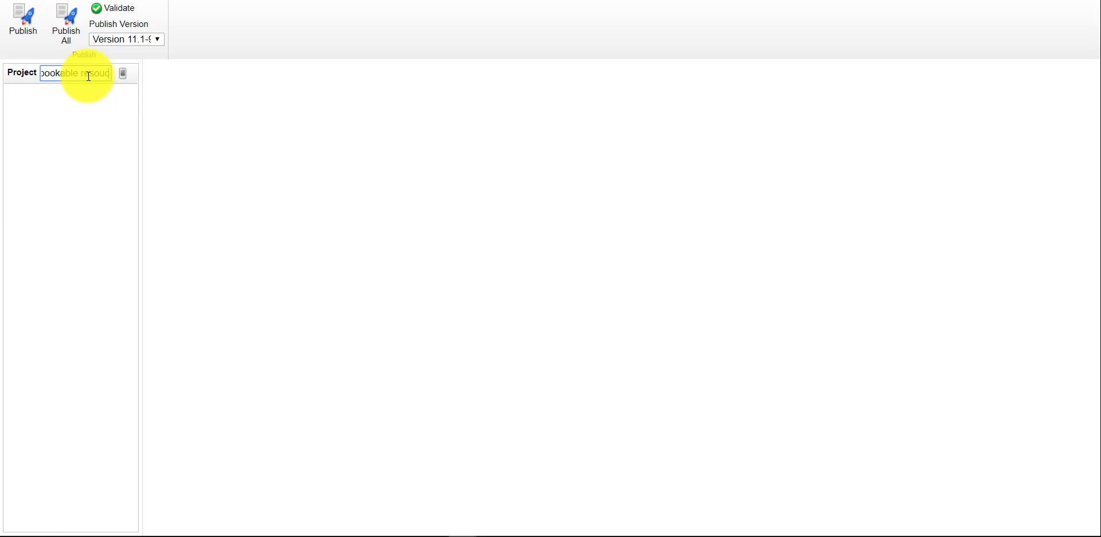
pyautogui.press('BackSpace')
pyautogui.press('BackSpace')
pyautogui.press('BackSpace')
pyautogui.press('BackSpace')
pyautogui.press('BackSpace')
pyautogui.press('BackSpace')
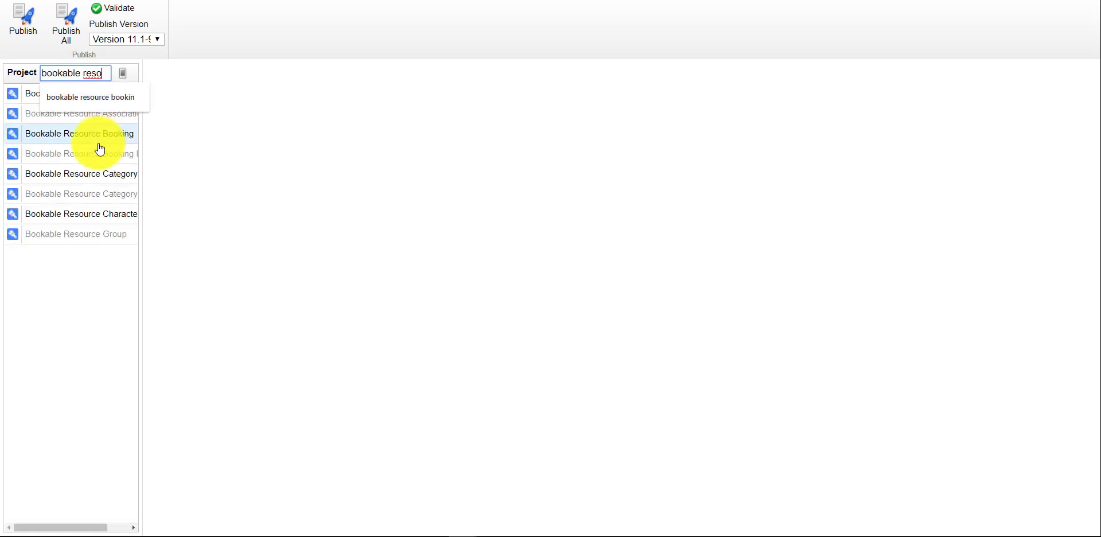
pyautogui.click(69, 140)
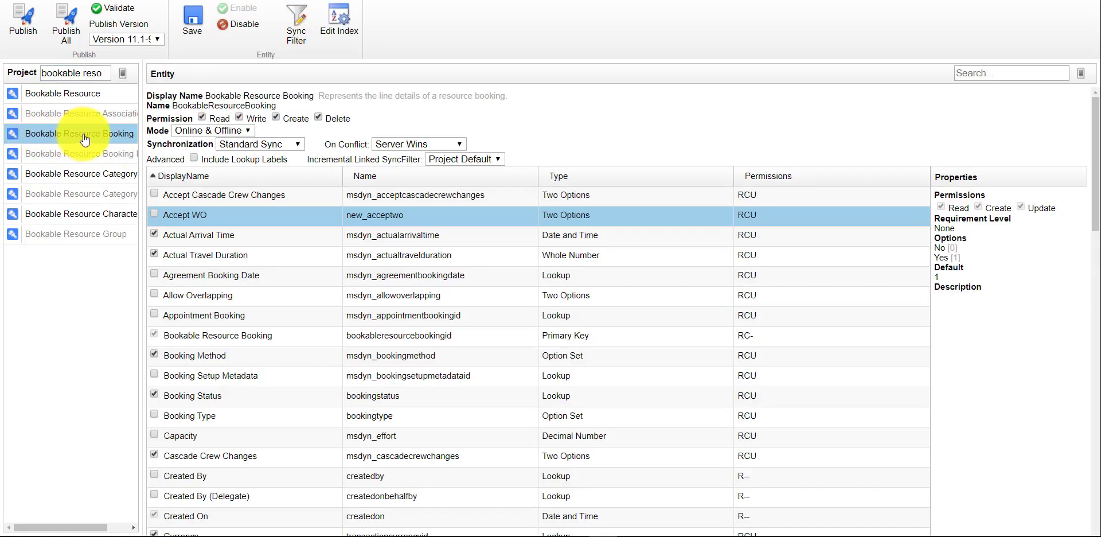
# Step: Enable the Accept WO field for the Bookable Resource Booking entity and save the entity
pyautogui.click(154, 214)
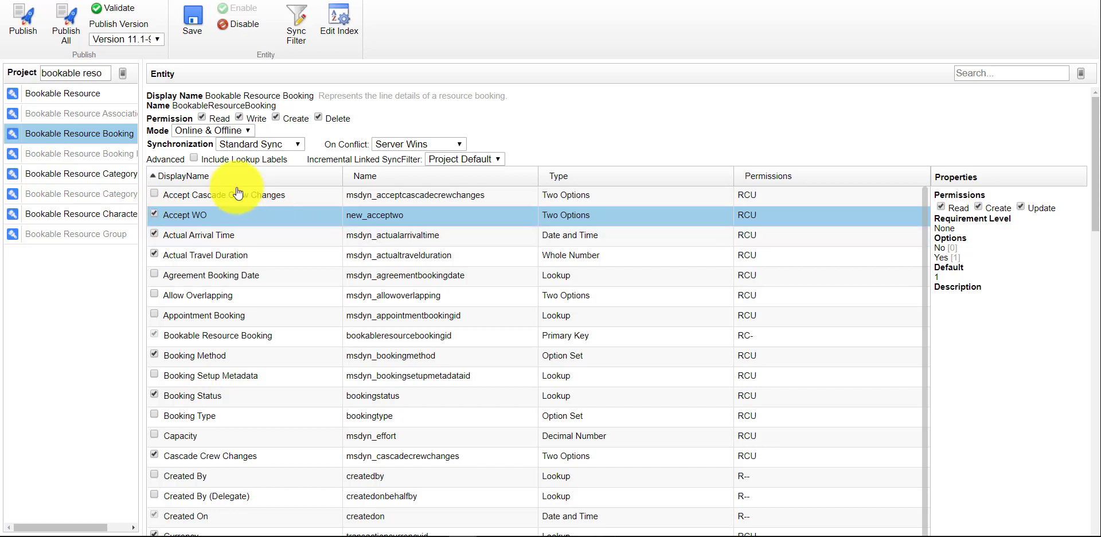
pyautogui.click(195, 24)
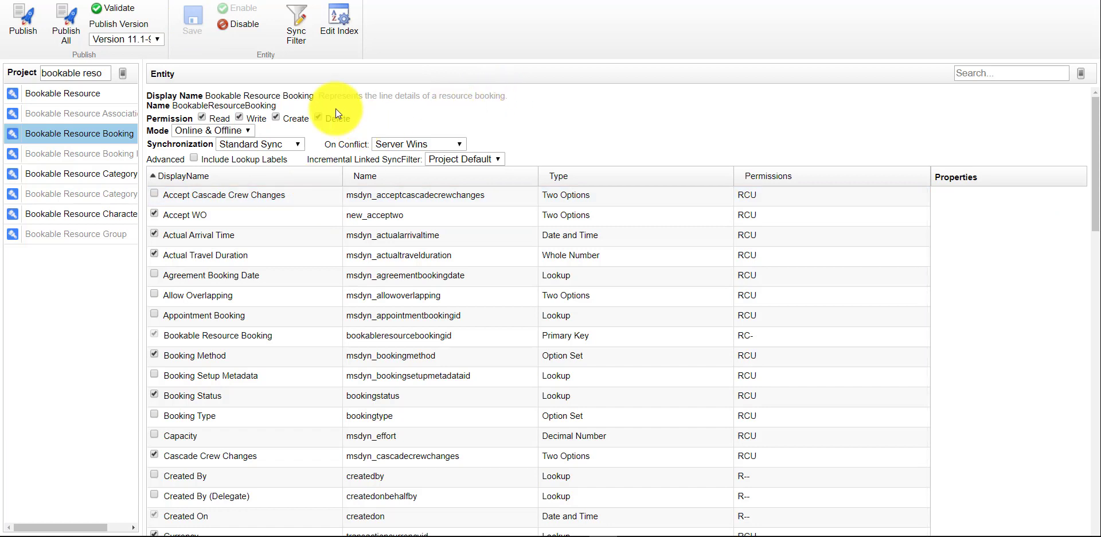
# Step: Limit Bookable Resource Booking's mobile views, forms and charts to forms only and open the Default form
pyautogui.click(13, 138)
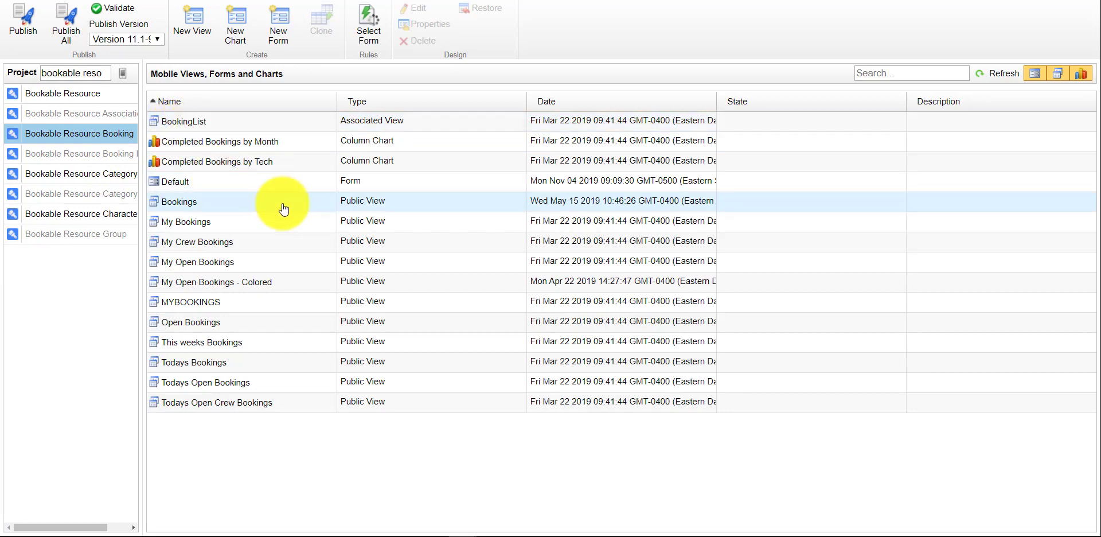
pyautogui.click(1059, 81)
pyautogui.click(1080, 78)
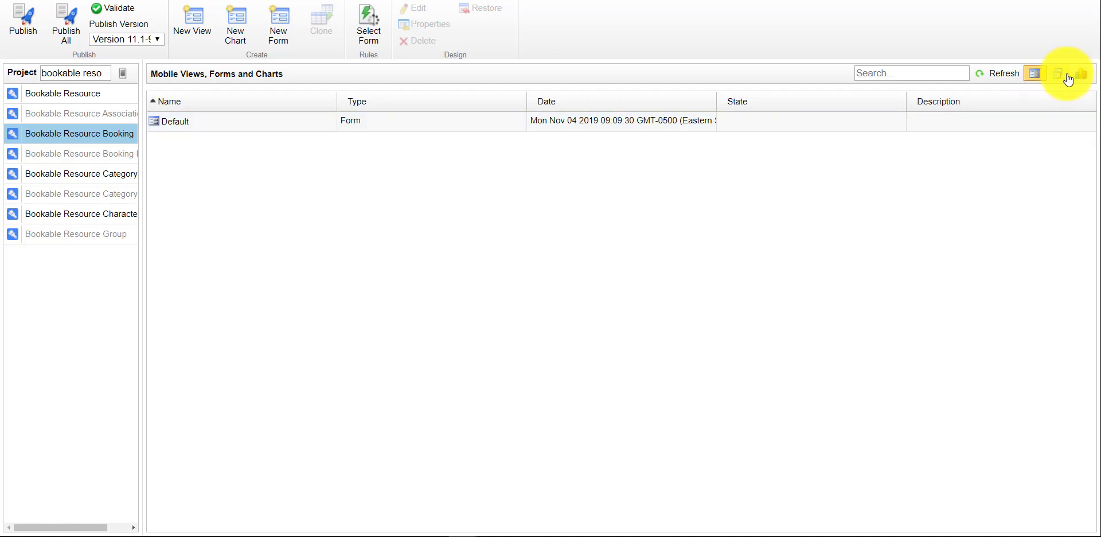
pyautogui.doubleClick(172, 129)
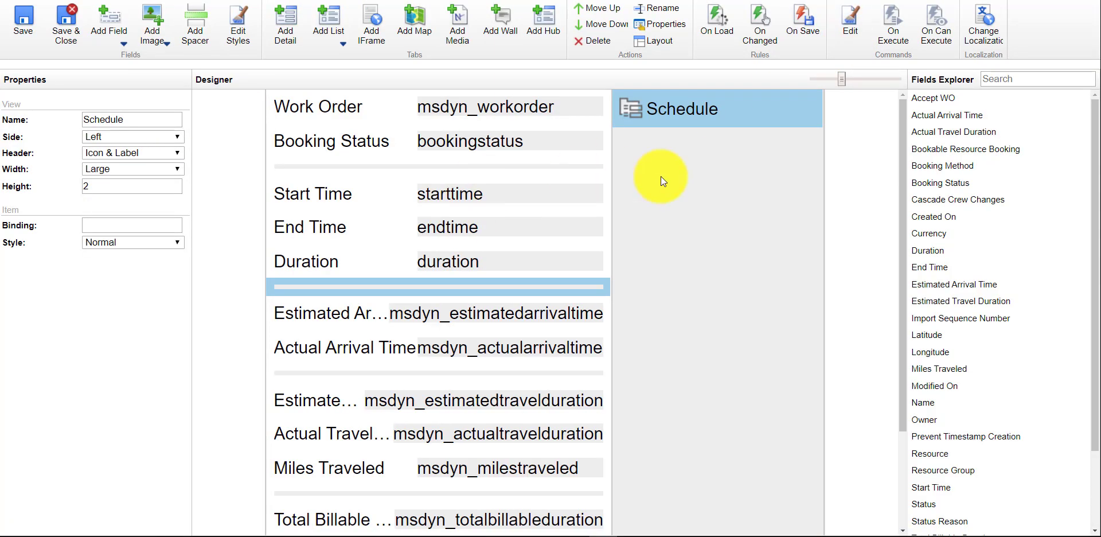
# Step: Add the Accept WO field above Work Order on the form's Schedule tab
pyautogui.click(385, 105)
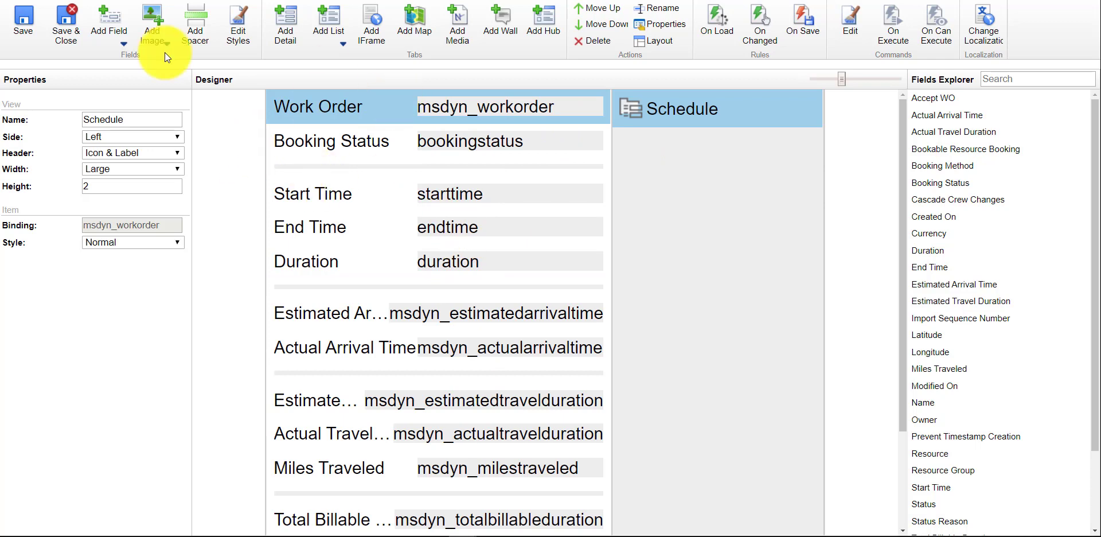
pyautogui.click(124, 44)
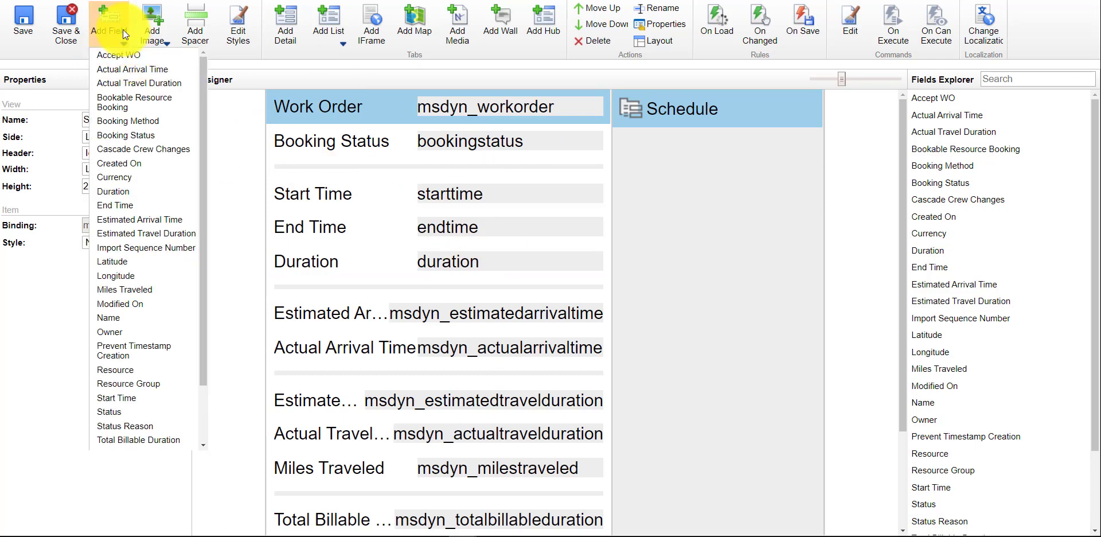
pyautogui.click(117, 58)
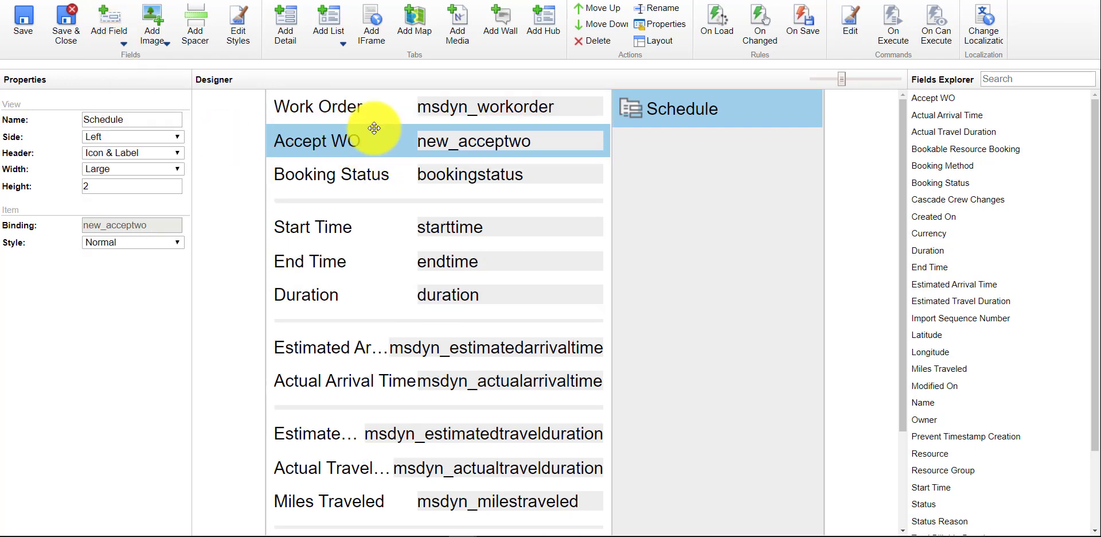
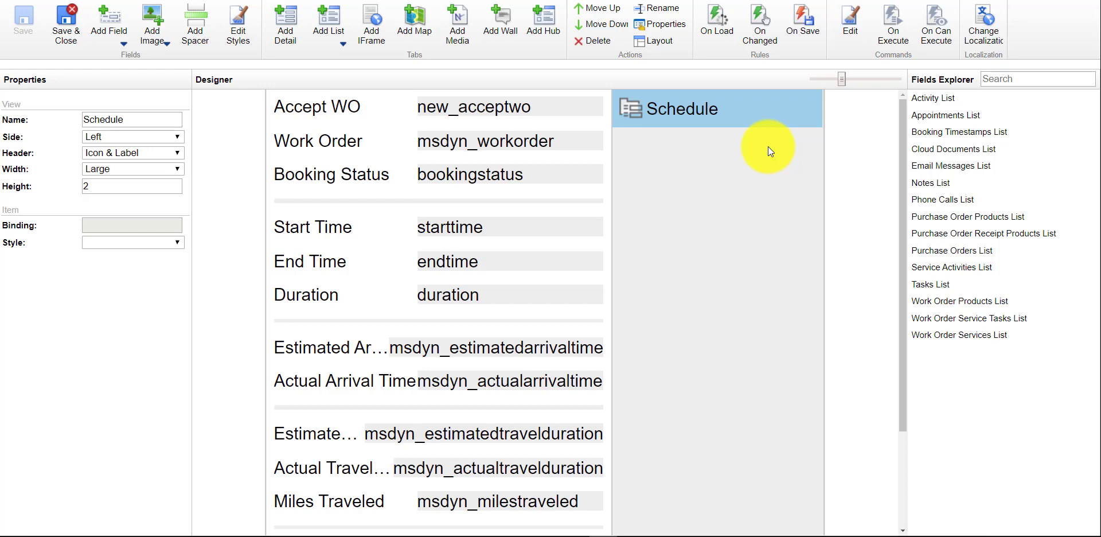
# Step: Open the form's On Changed rule and add an If branch named "Set booking status to rescheduled if accept wo=no"
pyautogui.click(756, 33)
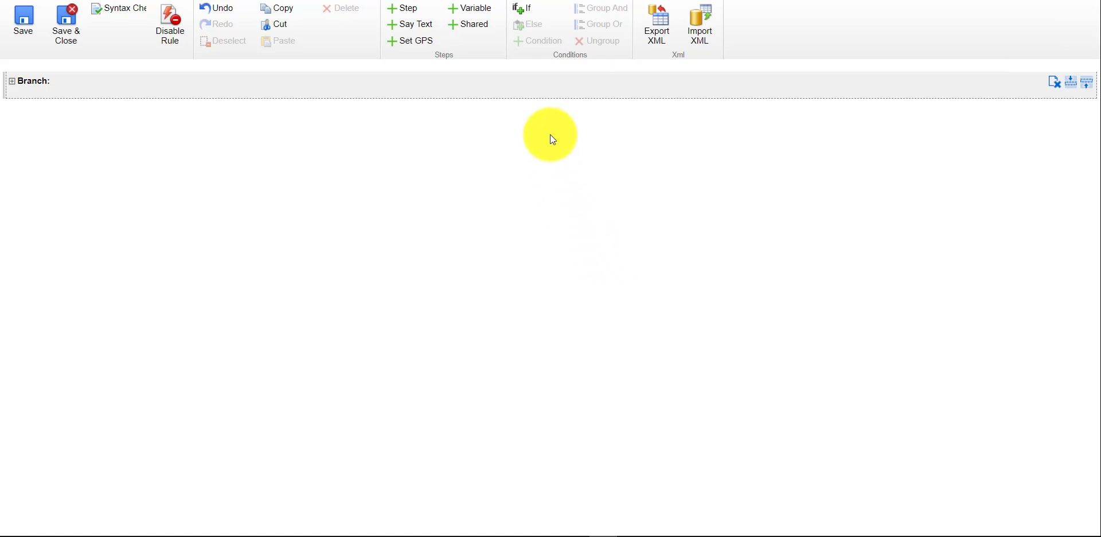
pyautogui.click(528, 14)
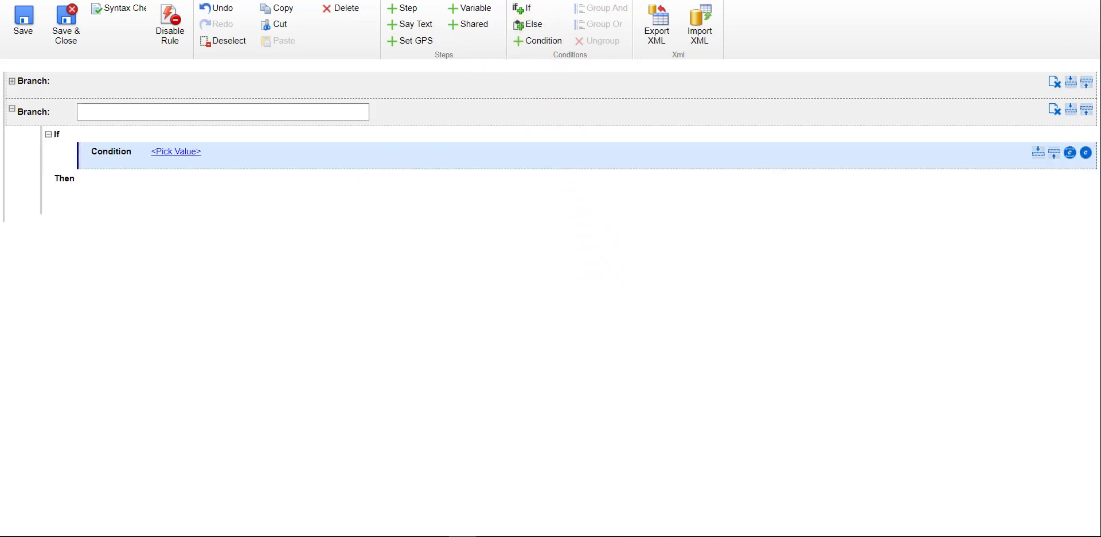
pyautogui.click(150, 111)
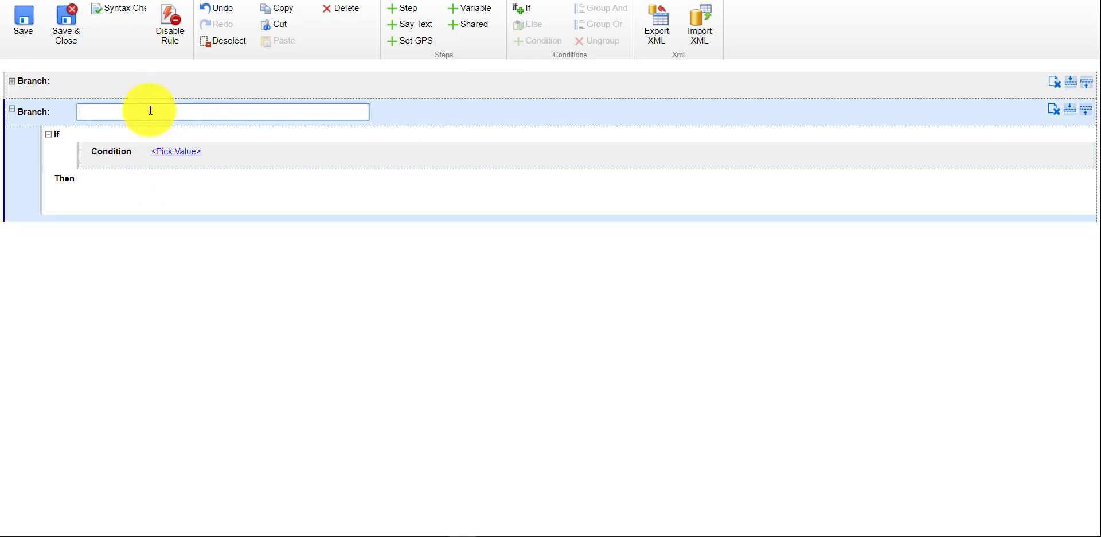
pyautogui.write('Set booking status to resch')
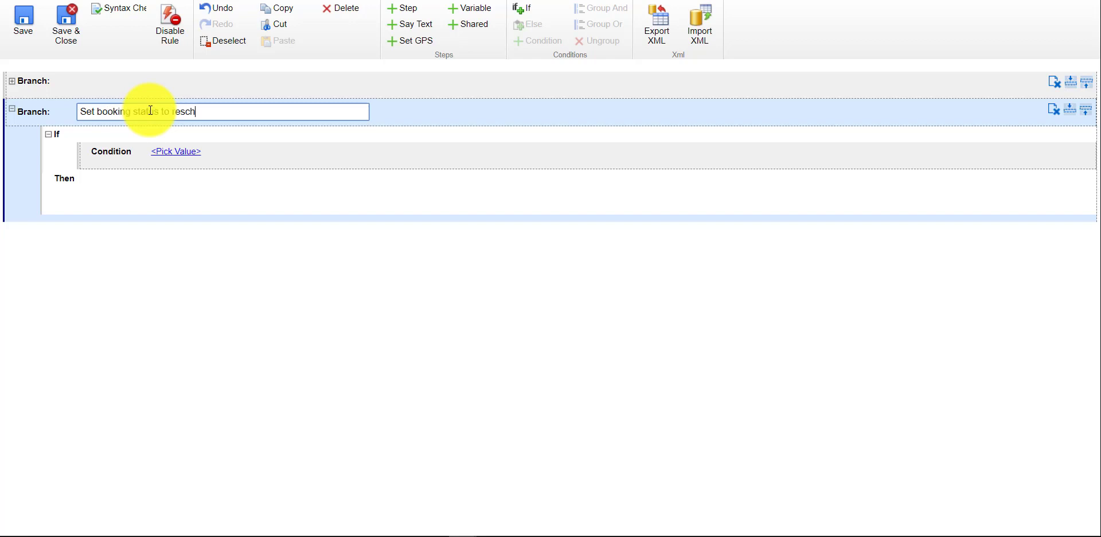
pyautogui.write('eduled if accept wo=no')
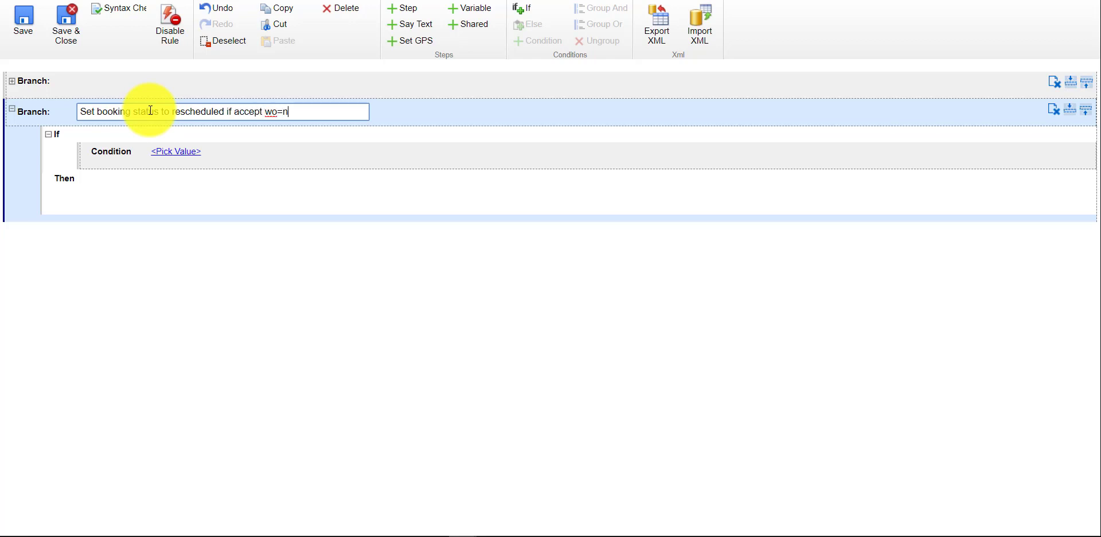
# Step: Set the branch's condition to Entity.new_acceptwo Equals No
pyautogui.click(169, 155)
pyautogui.click(177, 157)
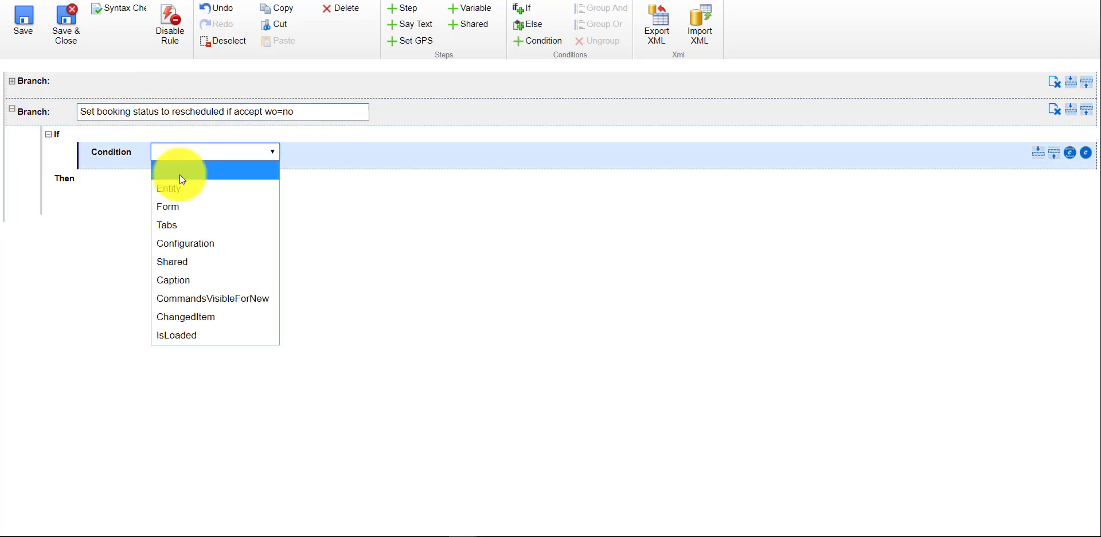
pyautogui.click(267, 188)
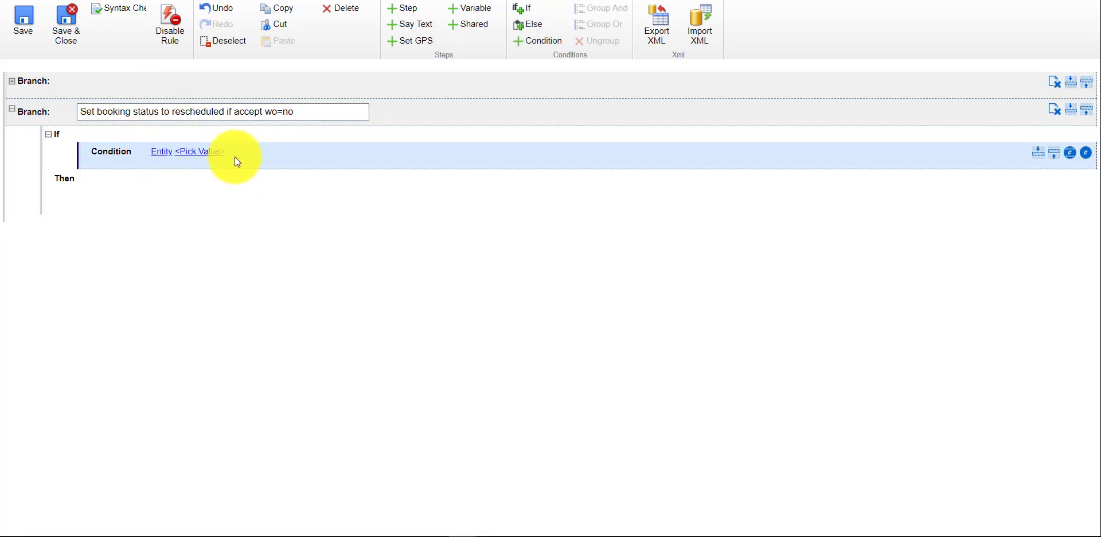
pyautogui.click(210, 154)
pyautogui.click(219, 154)
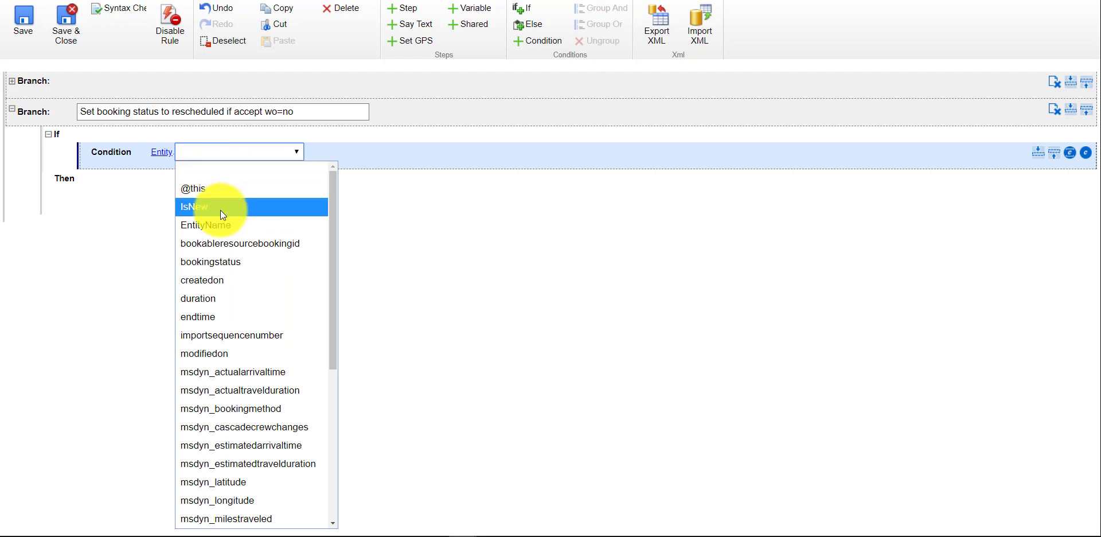
pyautogui.scroll(-5, 234, 288)
pyautogui.click(226, 408)
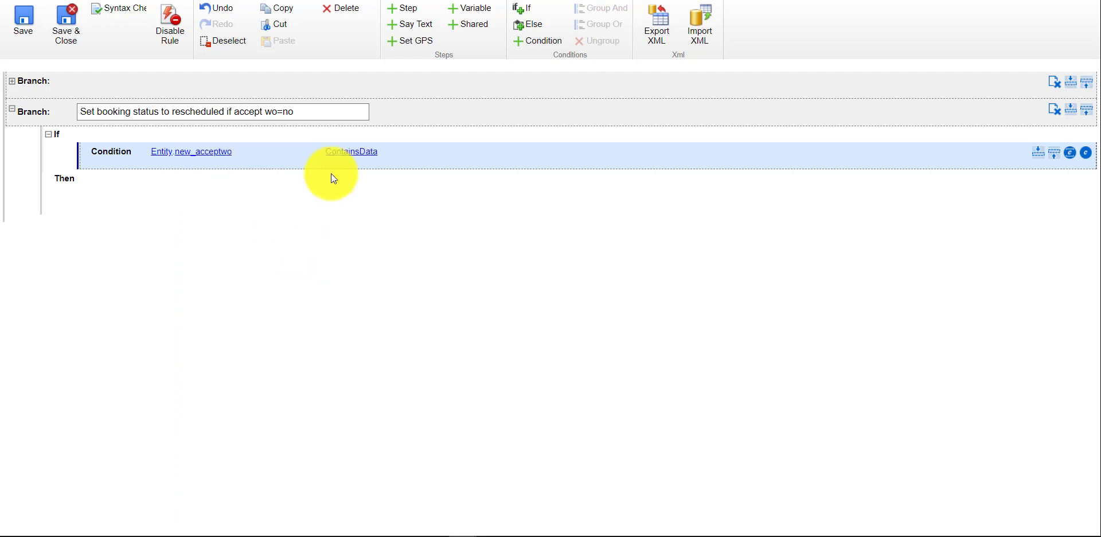
pyautogui.click(346, 154)
pyautogui.click(349, 153)
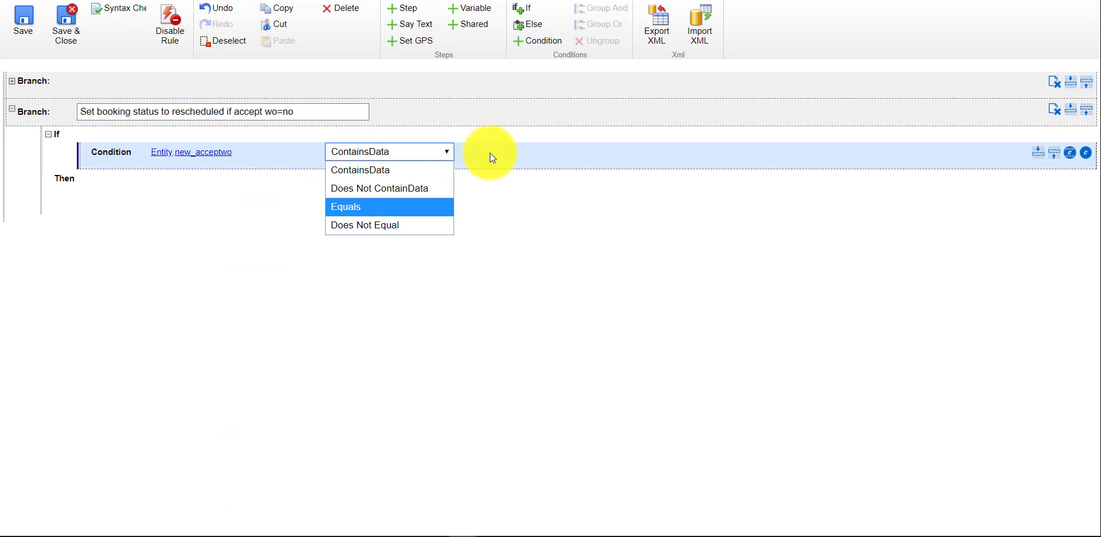
pyautogui.press('Return')
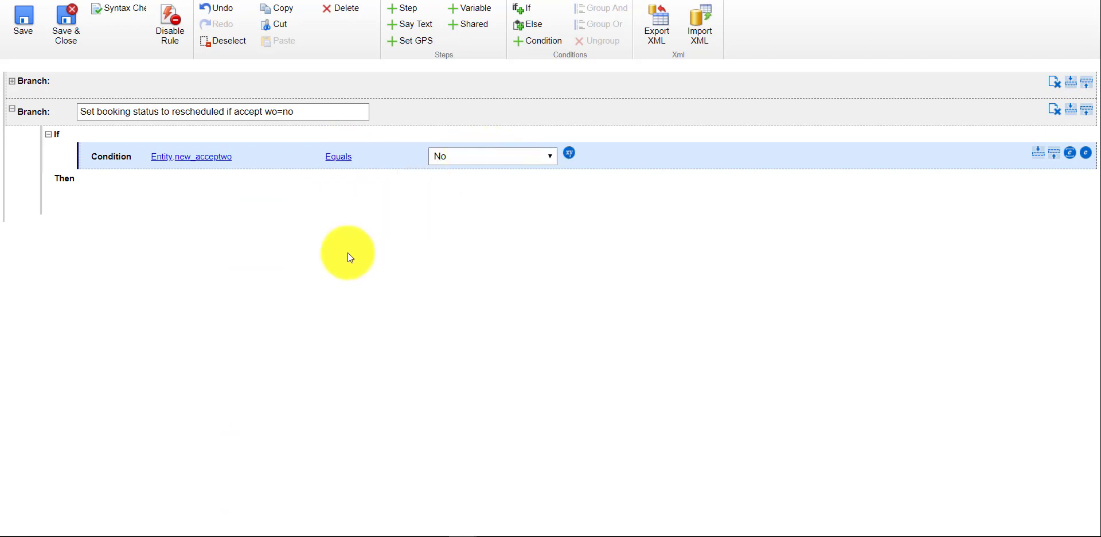
# Step: Add a Then step that assigns Reschedule to Entity.bookingstatus
pyautogui.click(82, 203)
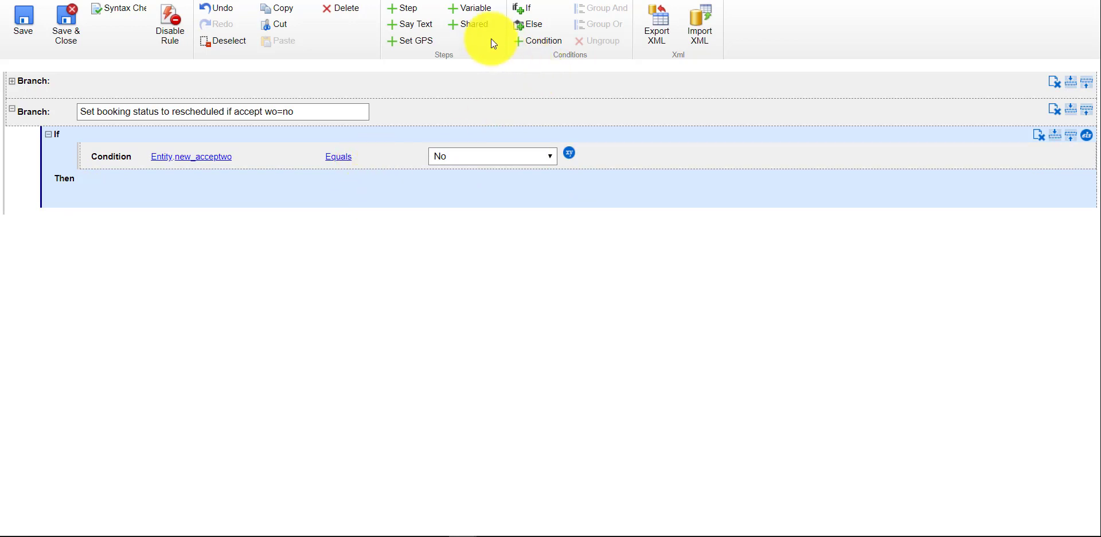
pyautogui.click(413, 13)
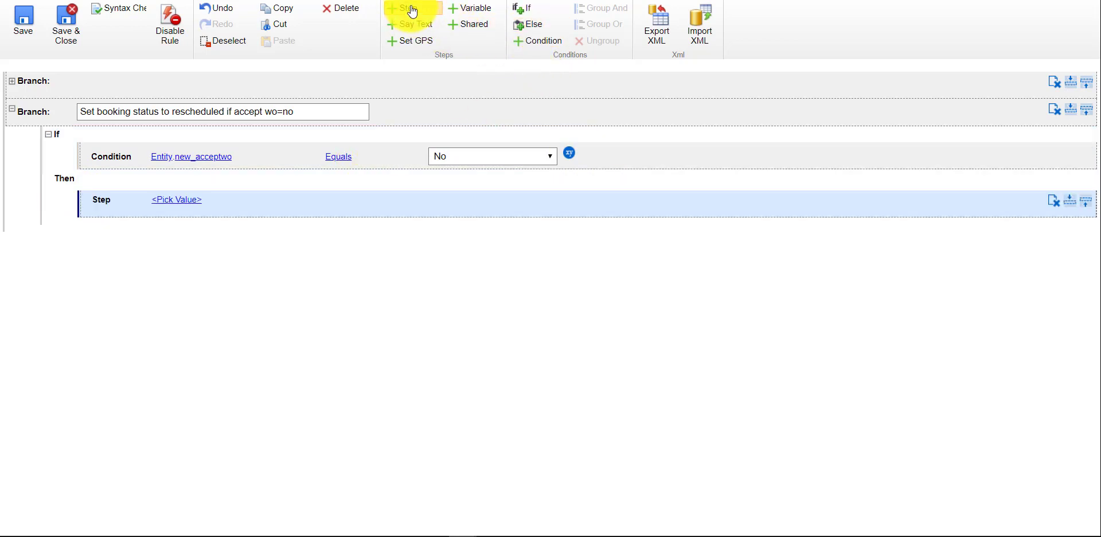
pyautogui.click(177, 200)
pyautogui.click(181, 200)
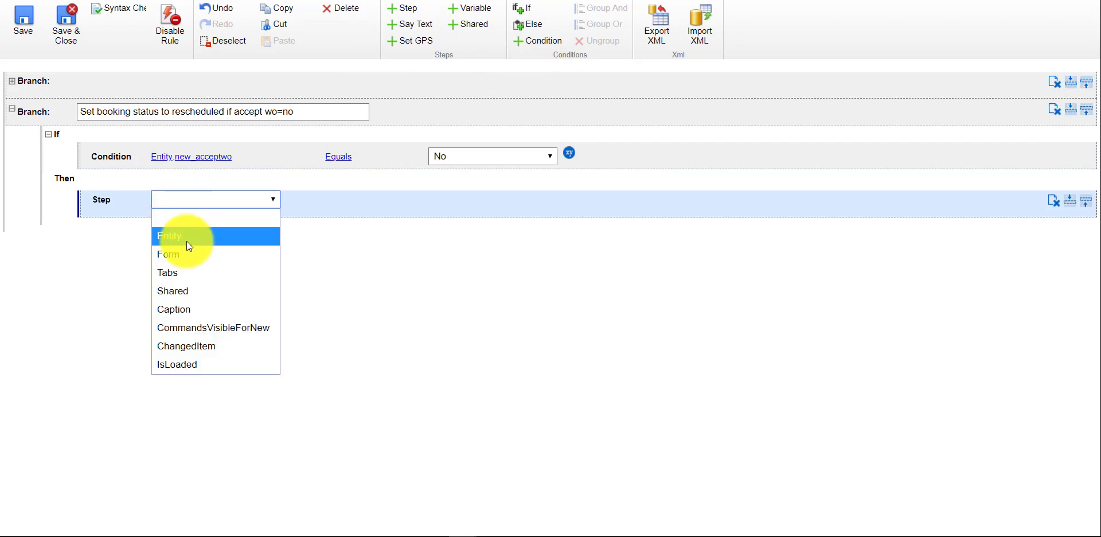
pyautogui.press('Return')
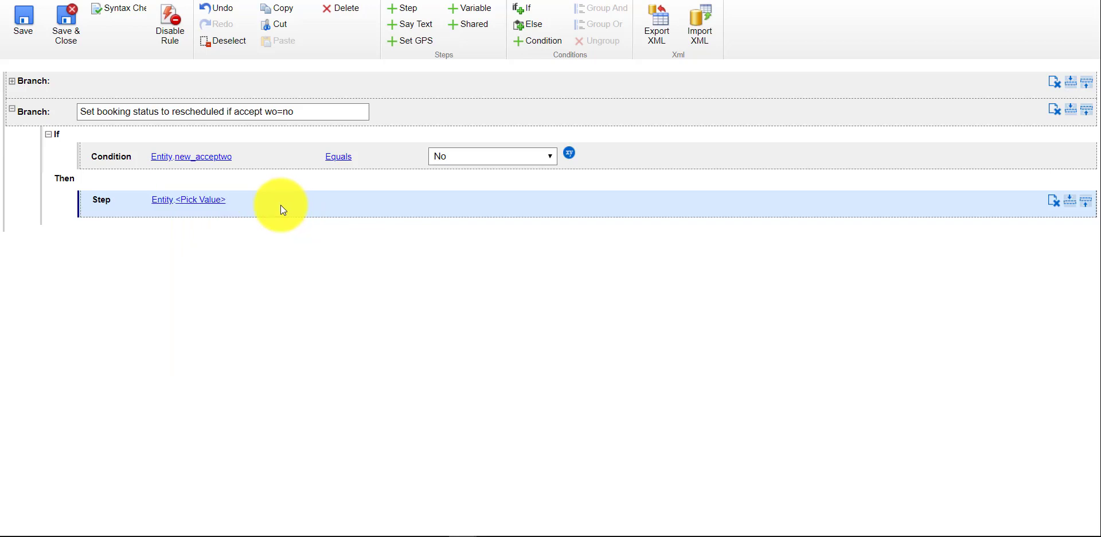
pyautogui.click(203, 200)
pyautogui.click(204, 197)
pyautogui.click(339, 221)
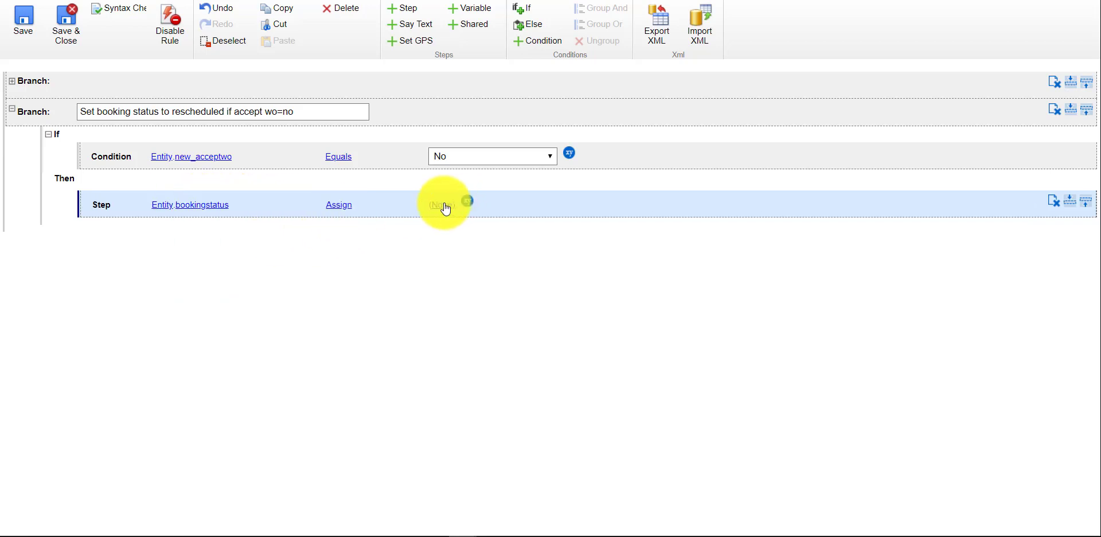
pyautogui.click(444, 206)
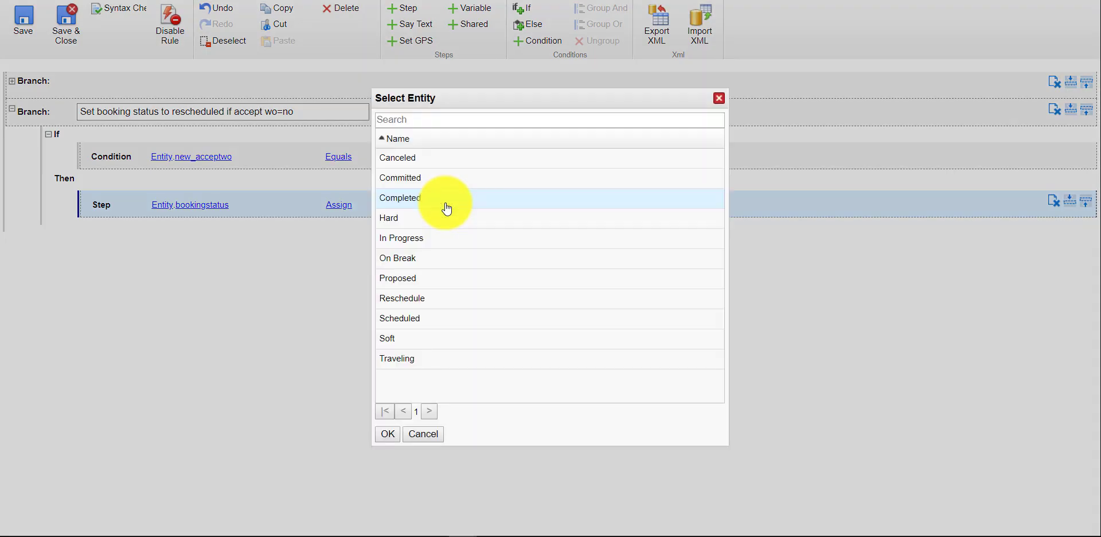
pyautogui.doubleClick(427, 298)
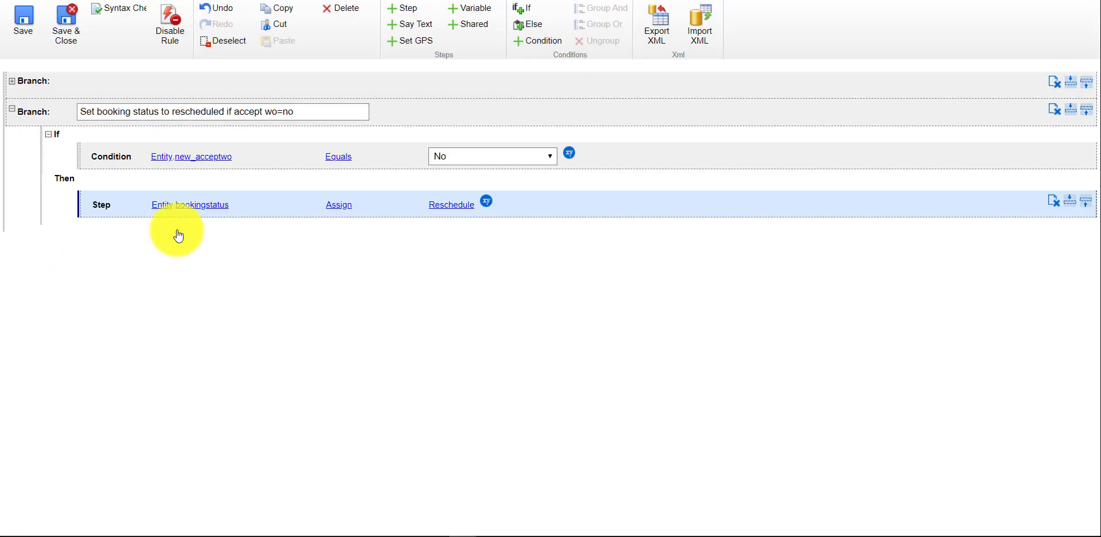
# Step: Add a second Then step that assigns False to Form.bookingstatus.IsEnabled
pyautogui.click(400, 16)
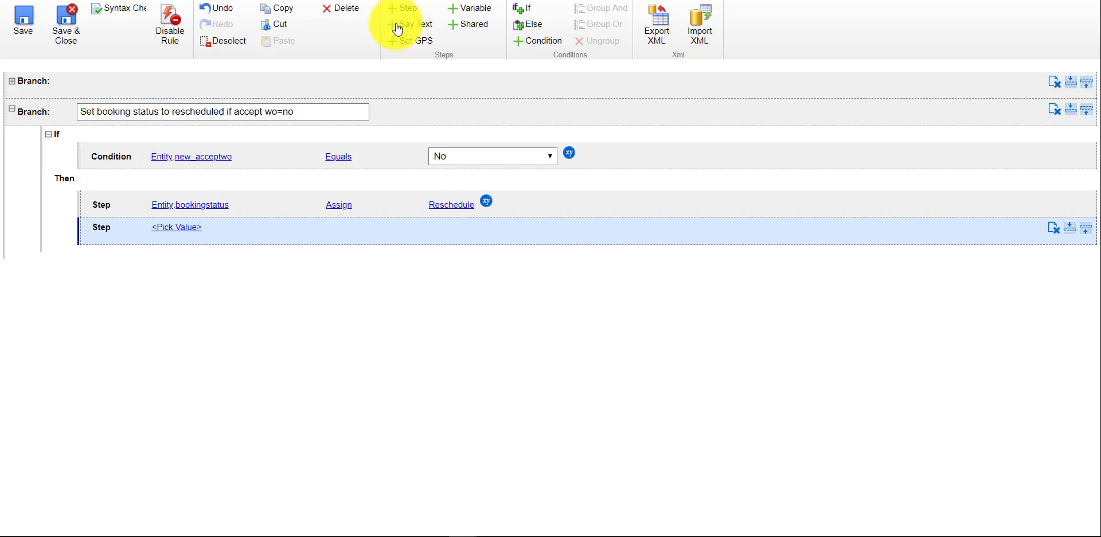
pyautogui.click(182, 229)
pyautogui.click(188, 229)
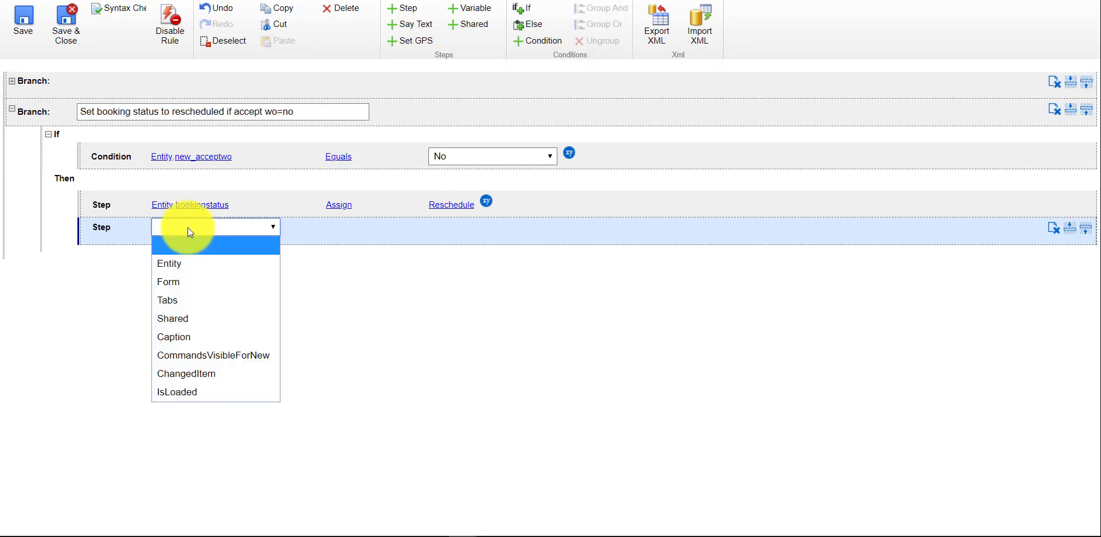
pyautogui.click(171, 280)
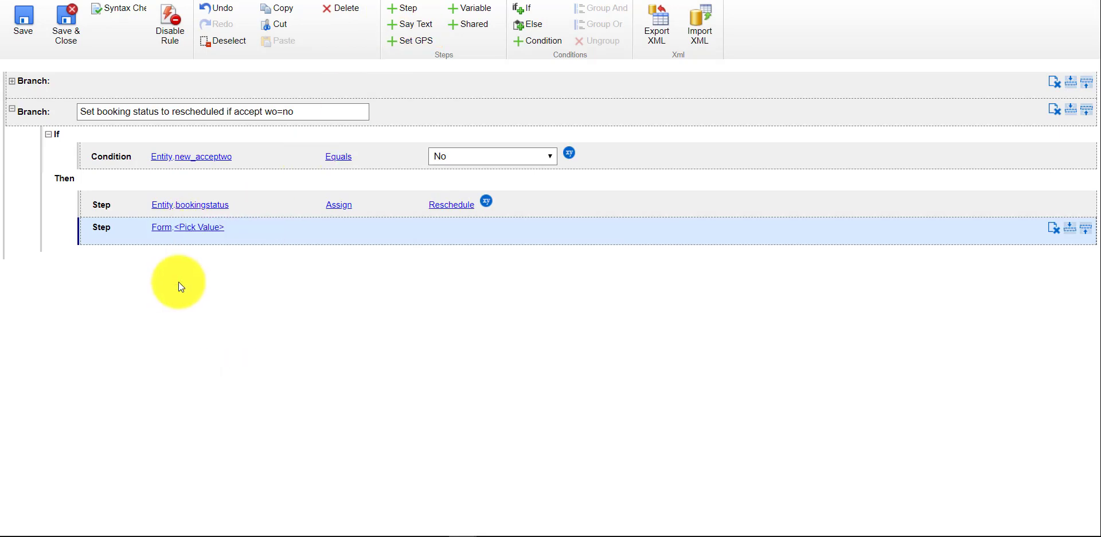
pyautogui.click(209, 230)
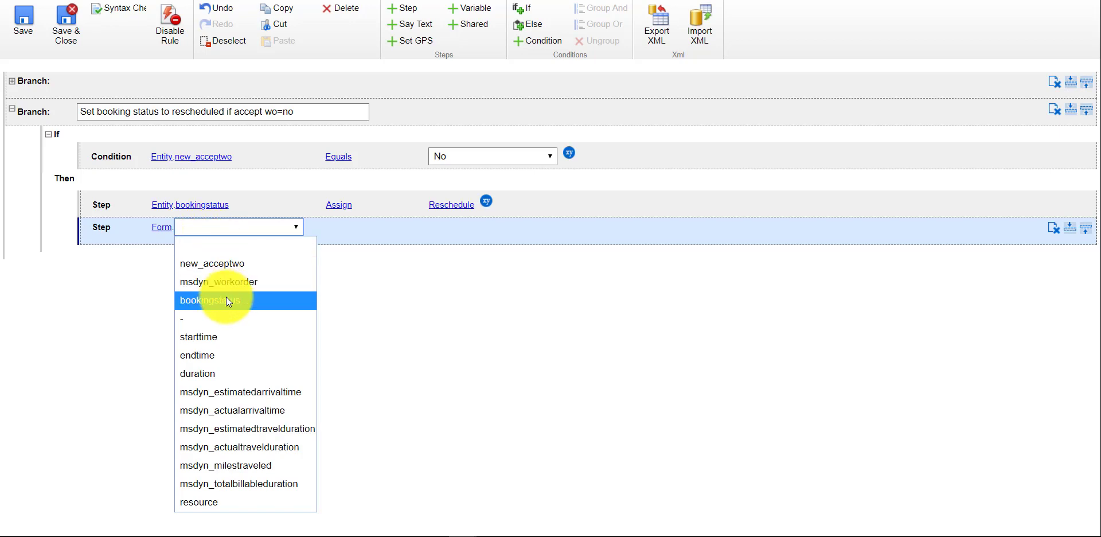
pyautogui.press('Return')
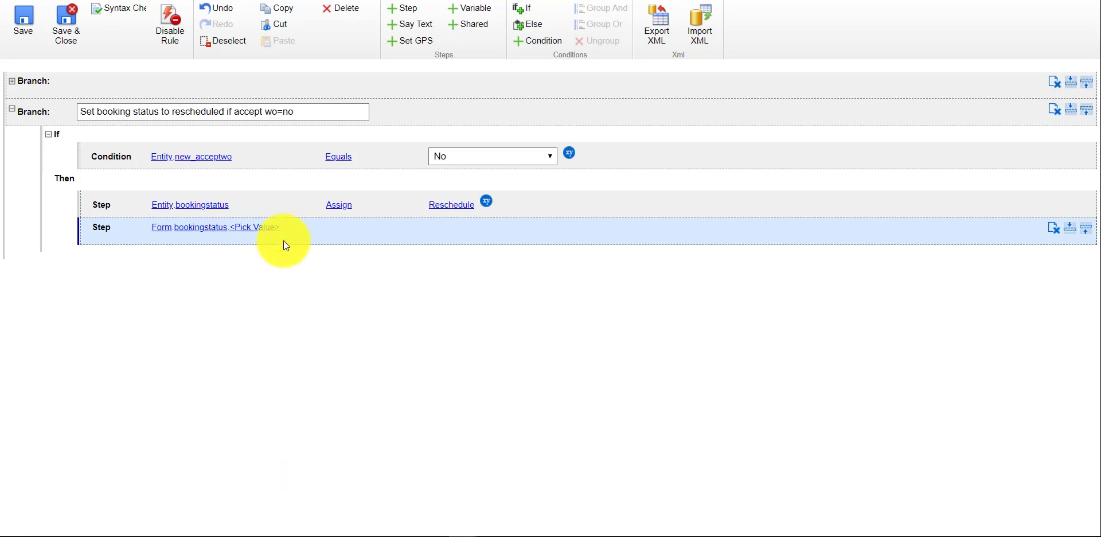
pyautogui.click(255, 226)
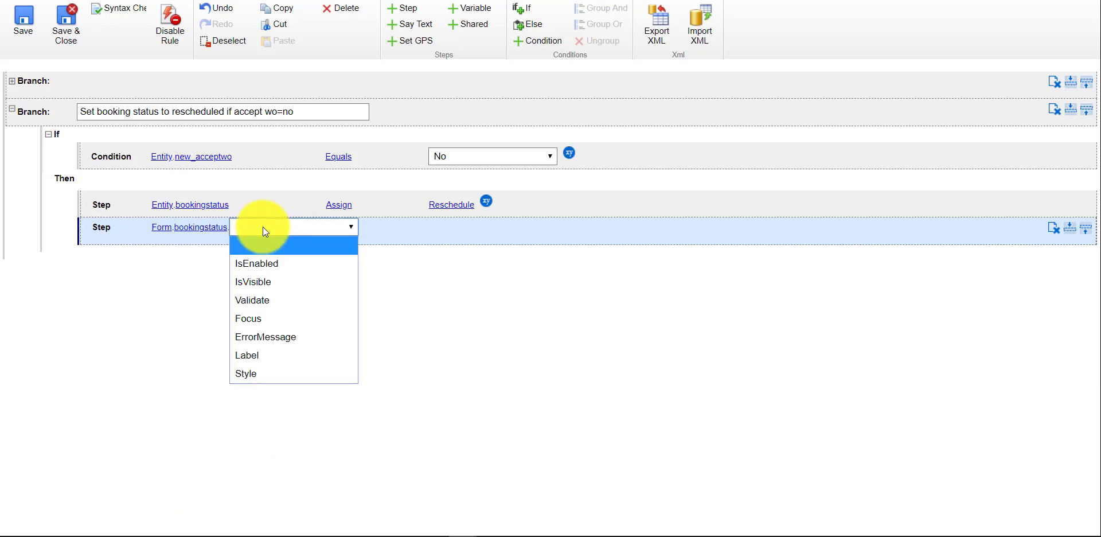
pyautogui.click(267, 263)
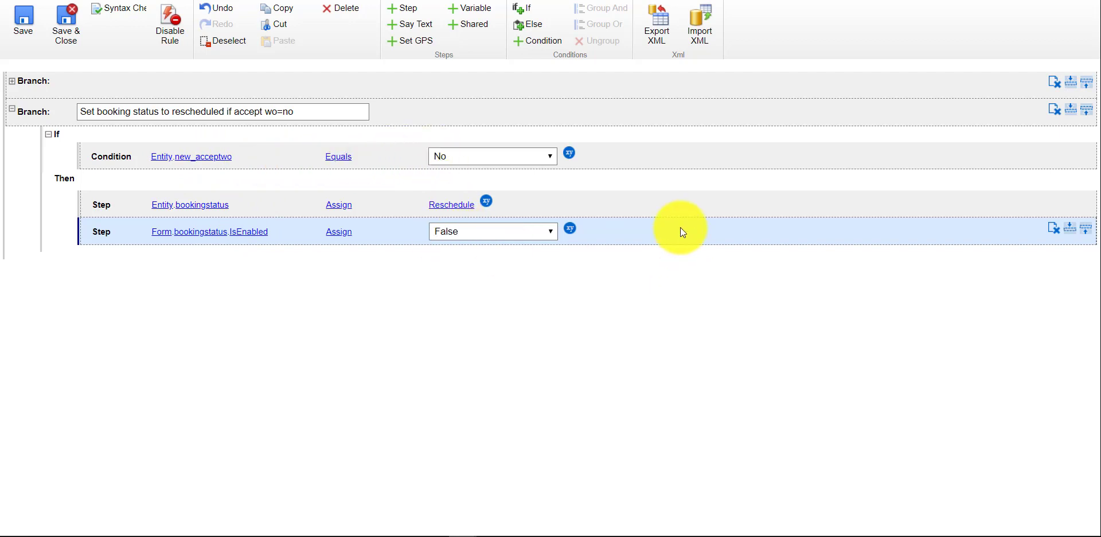
# Step: Add an Else branch with a step that assigns True to Form.bookingstatus.IsEnabled
pyautogui.click(544, 28)
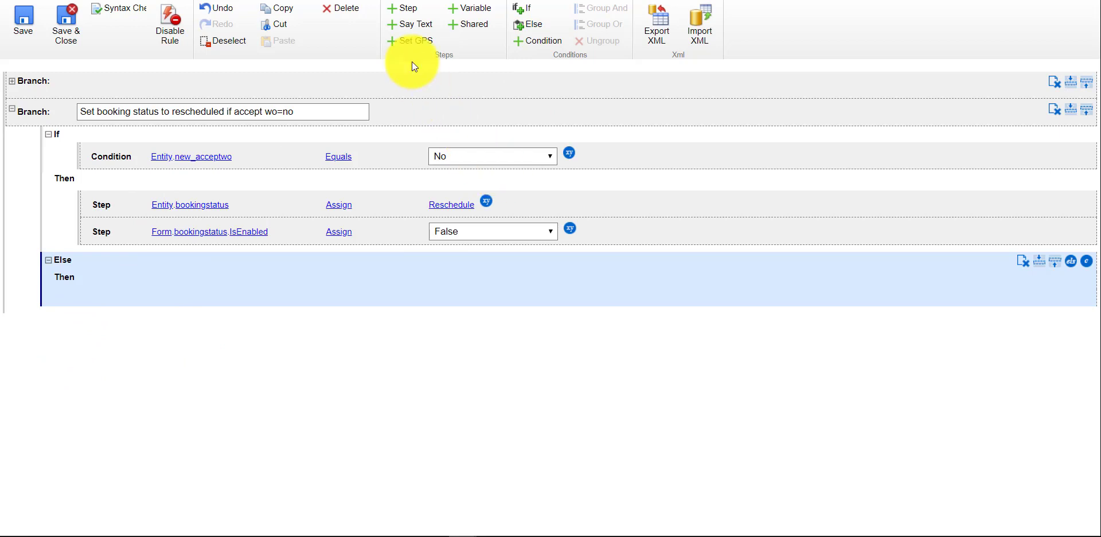
pyautogui.click(404, 9)
pyautogui.click(179, 298)
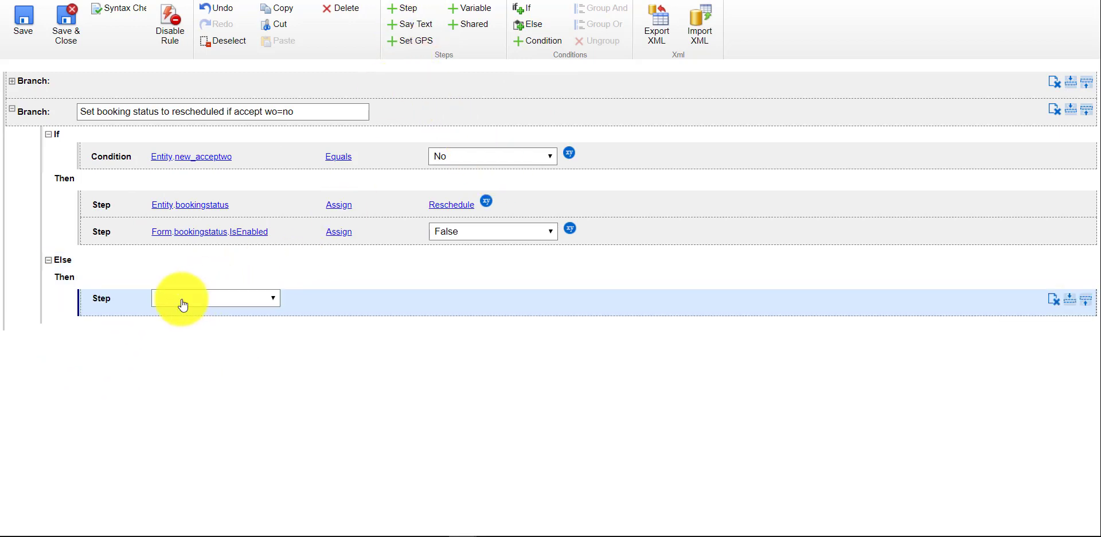
pyautogui.click(184, 299)
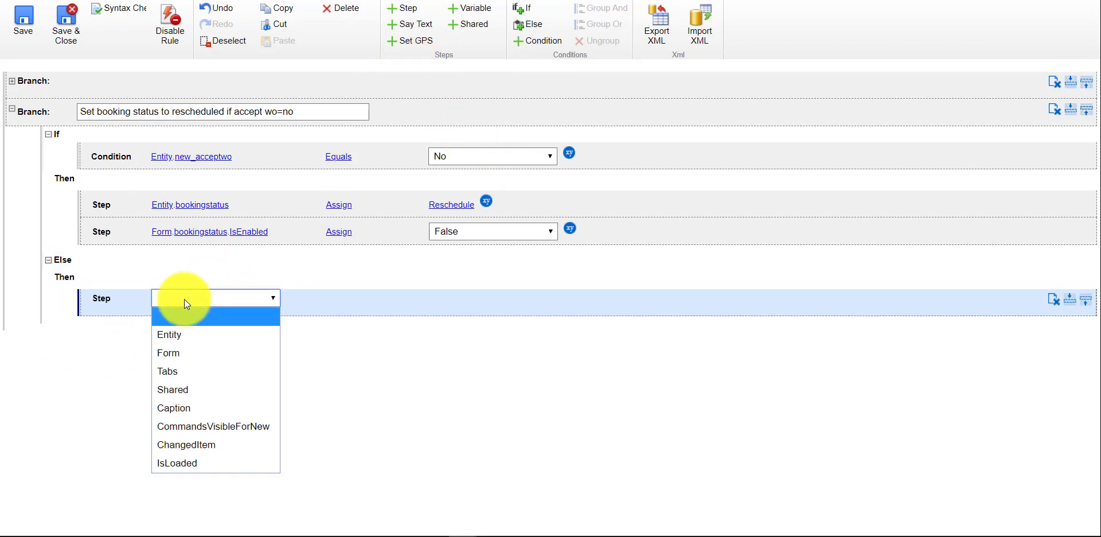
pyautogui.press('Return')
pyautogui.click(214, 298)
pyautogui.click(215, 298)
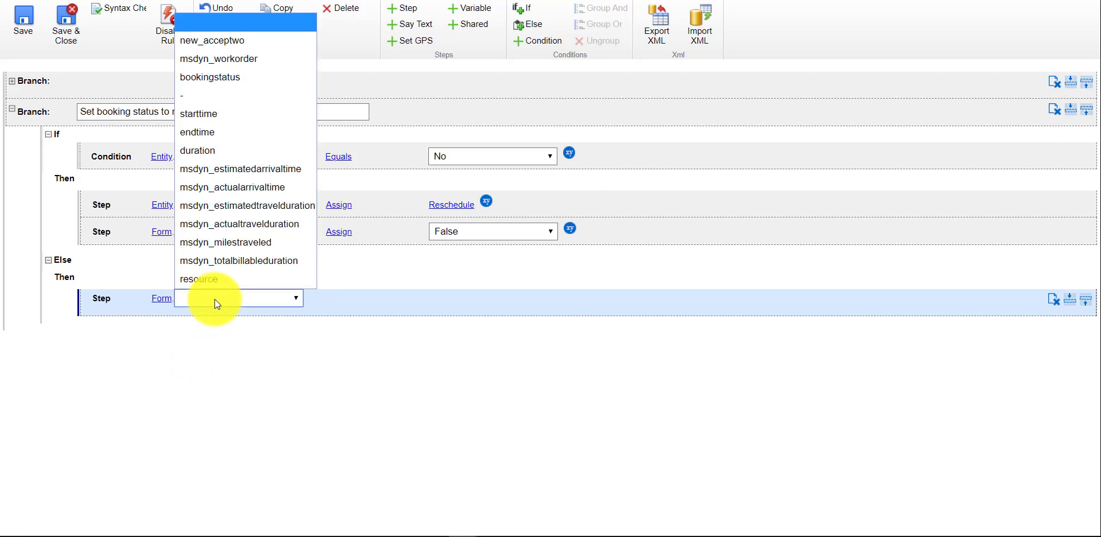
pyautogui.click(236, 81)
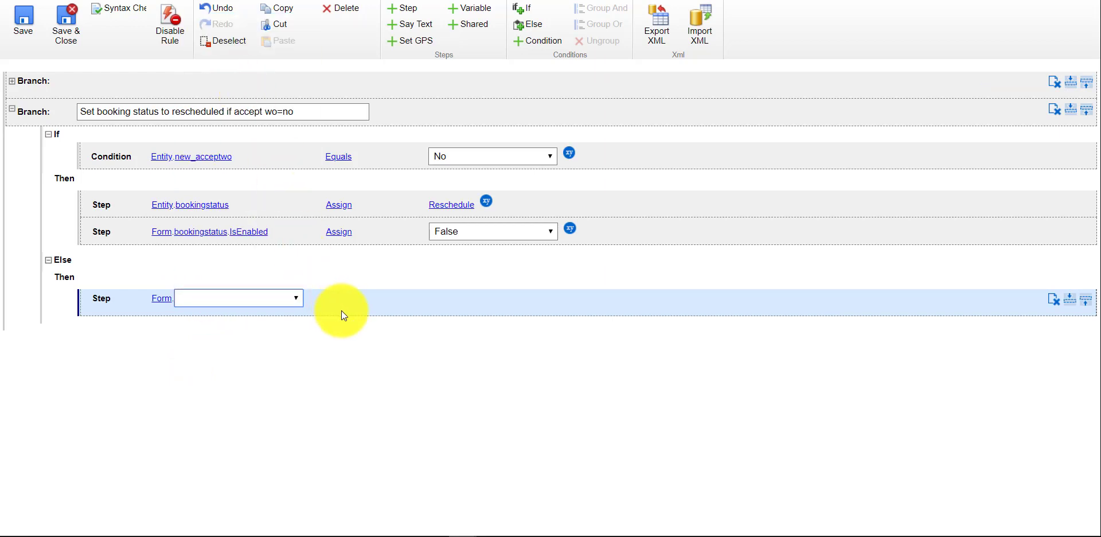
pyautogui.click(259, 299)
pyautogui.click(260, 301)
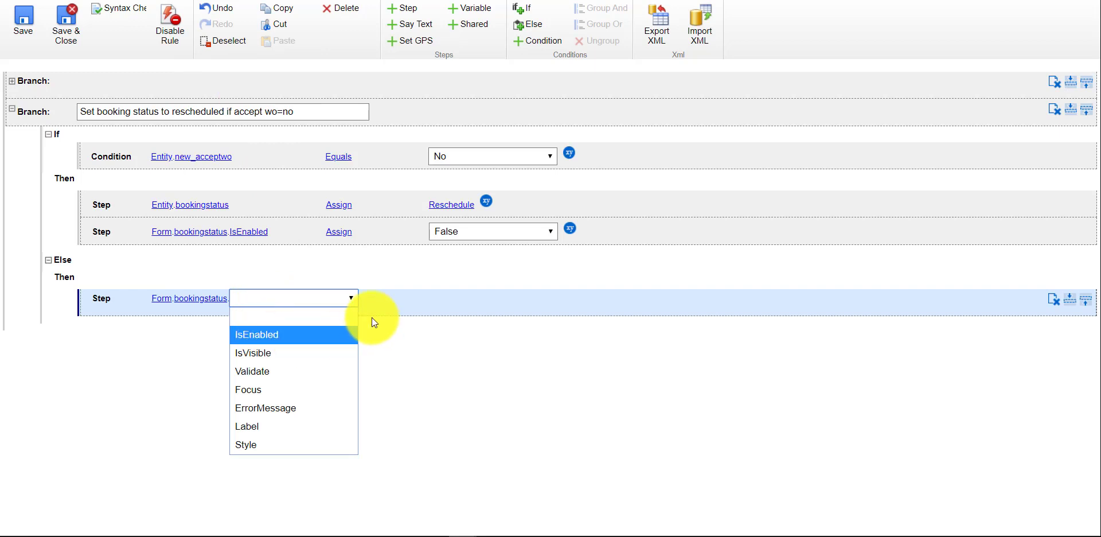
pyautogui.click(353, 332)
pyautogui.click(458, 302)
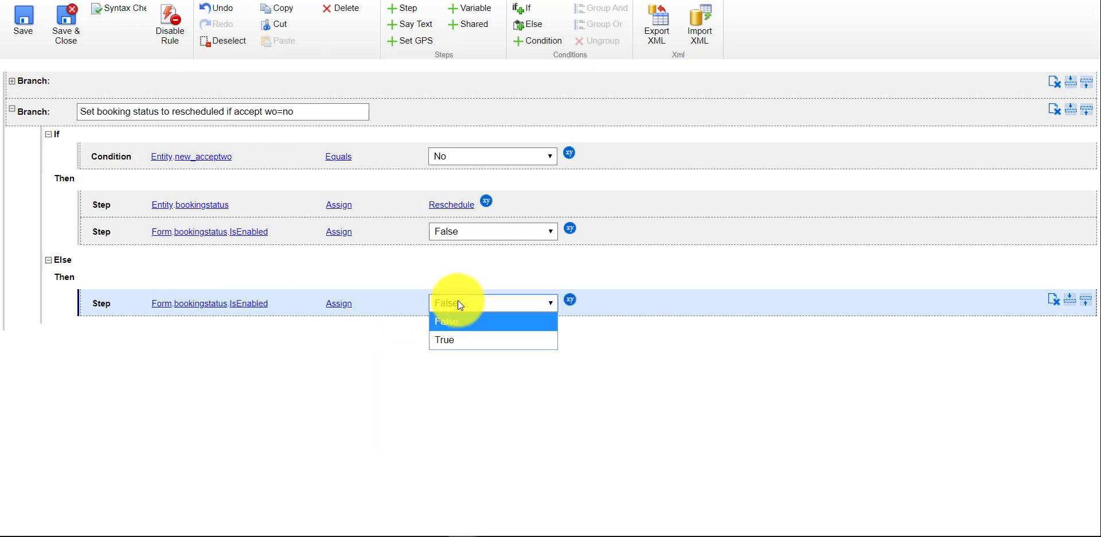
pyautogui.click(465, 339)
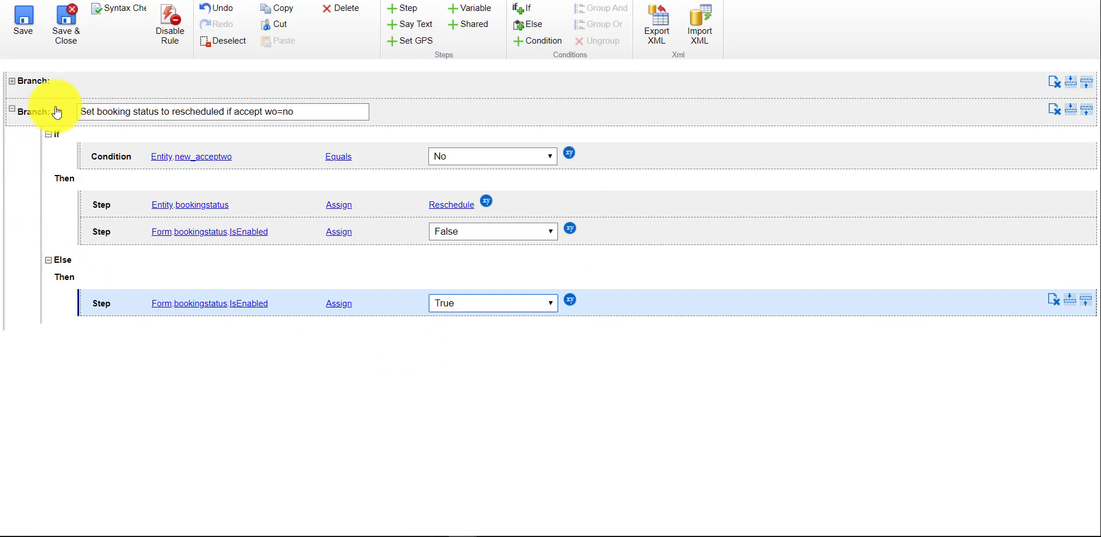
# Step: Save and close the On Changed rule and the Bookable Resource Booking form, and publish the project
pyautogui.click(69, 33)
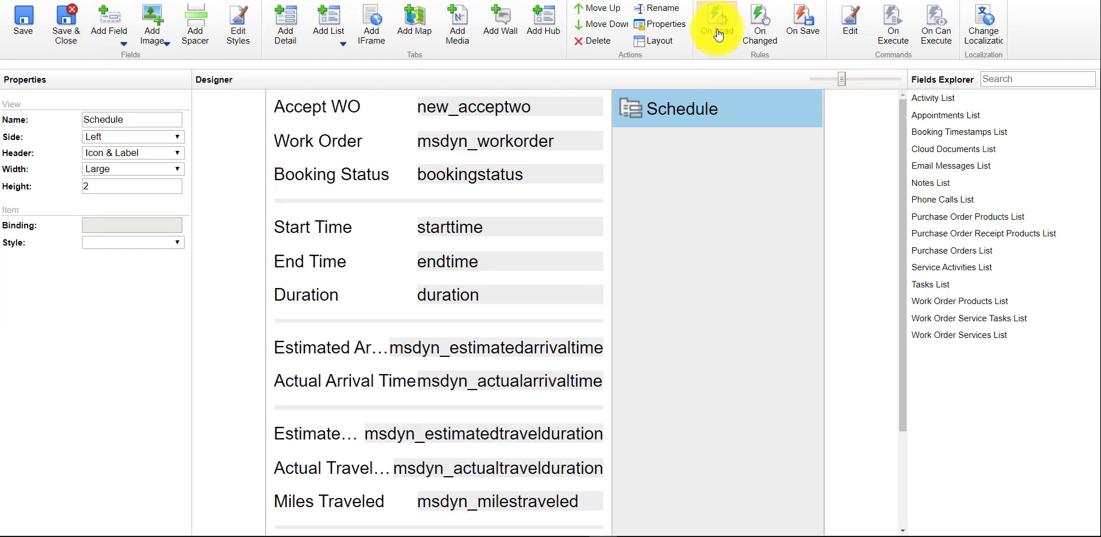
pyautogui.click(74, 32)
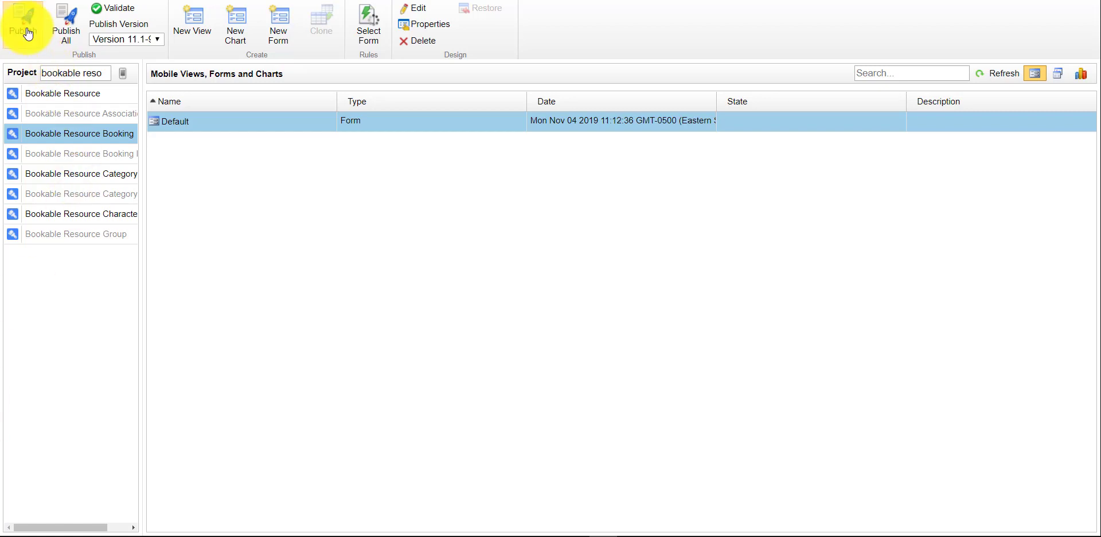
pyautogui.click(24, 25)
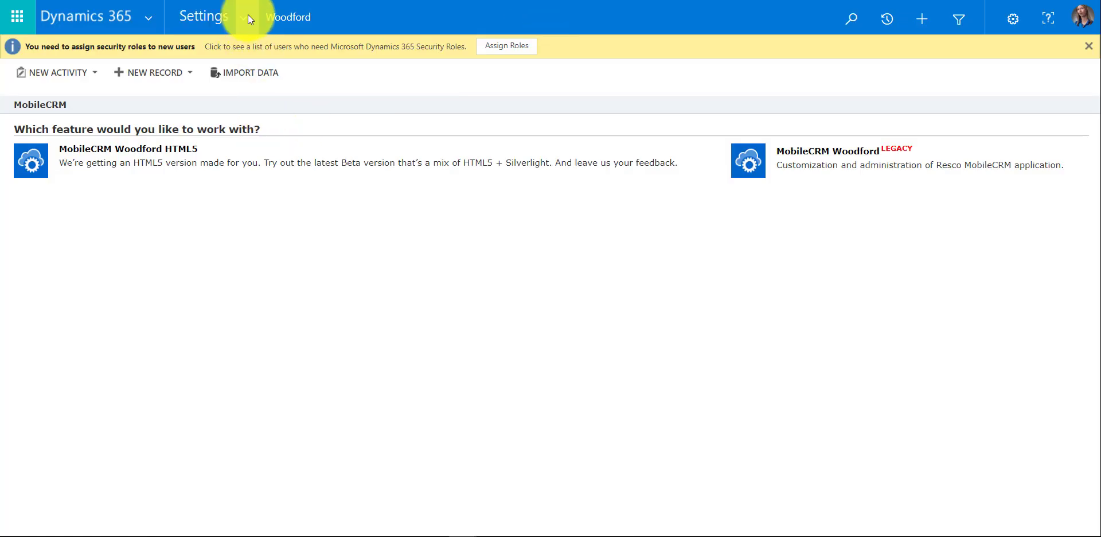
# Step: Open Processes in the Dynamics 365 settings and start a new process named "FS-Set BRB Status to Scheduled on Reschedule"
pyautogui.click(248, 16)
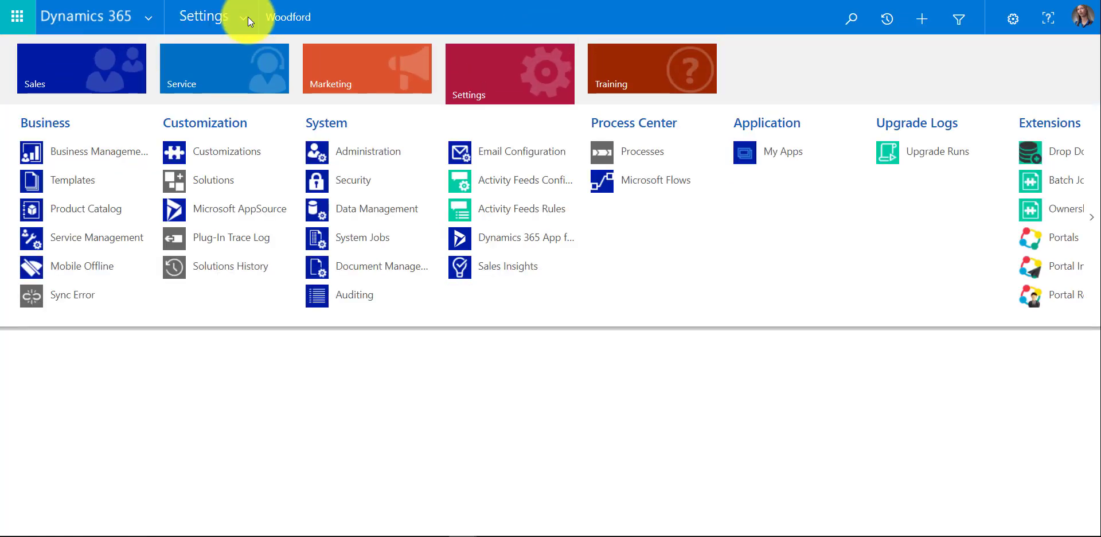
pyautogui.click(638, 153)
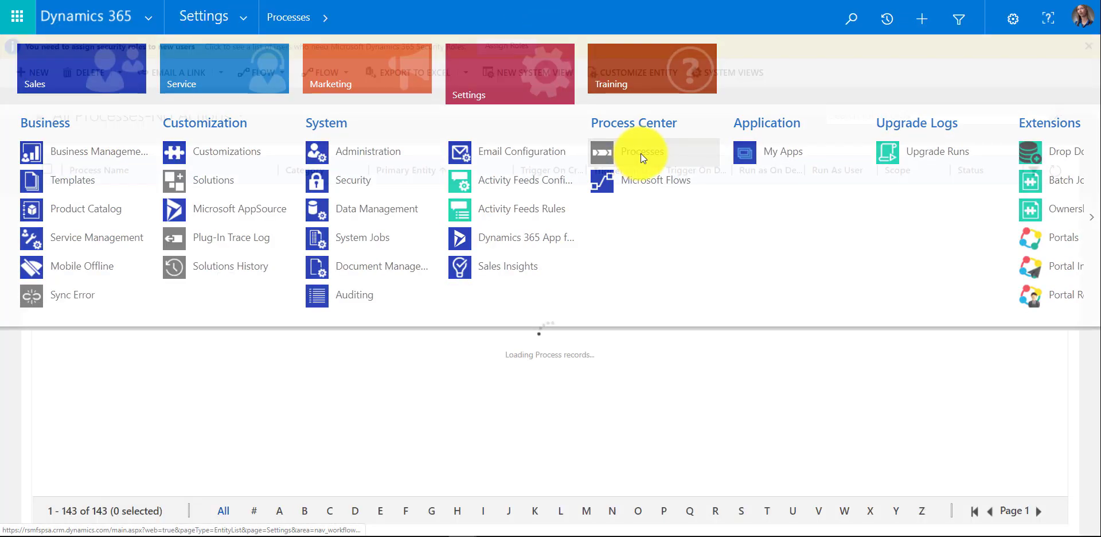
pyautogui.click(33, 75)
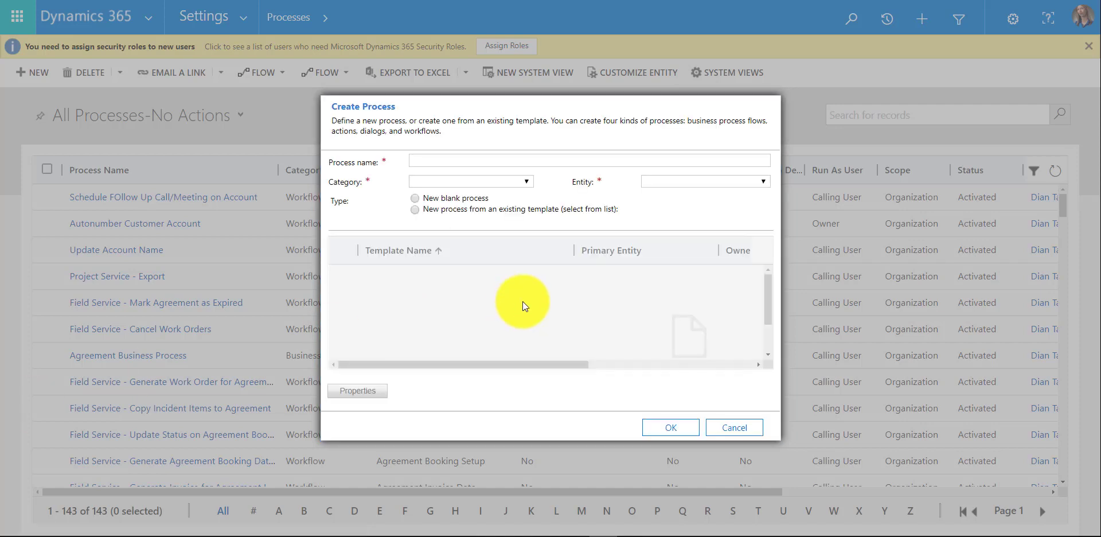
pyautogui.click(439, 161)
pyautogui.write('FS-Set BRB Status to Scheduled on Reschedule')
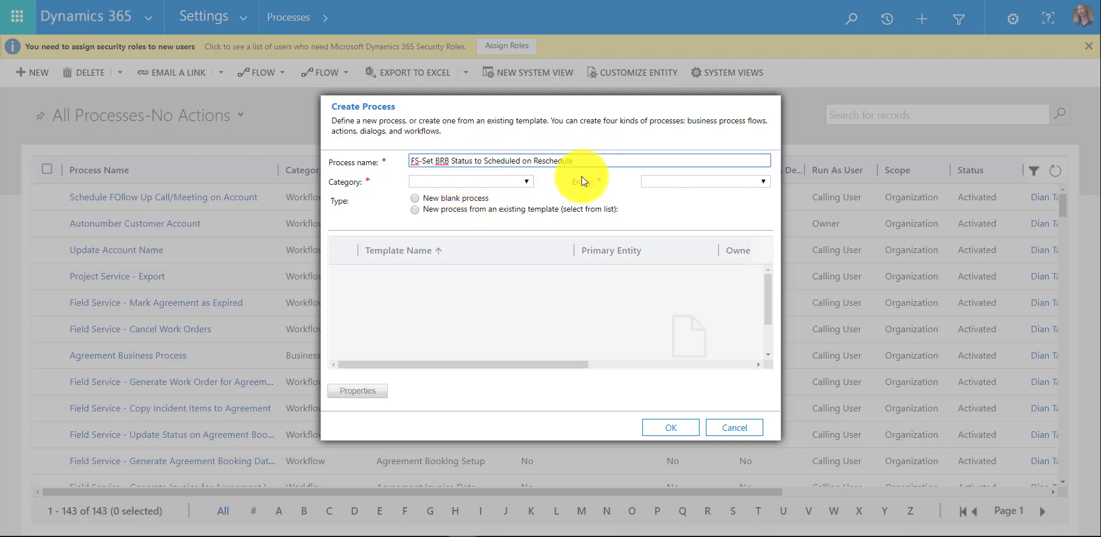
# Step: Create the process as a blank Workflow on the Bookable Resource Booking entity, with running in the background turned off
pyautogui.click(510, 180)
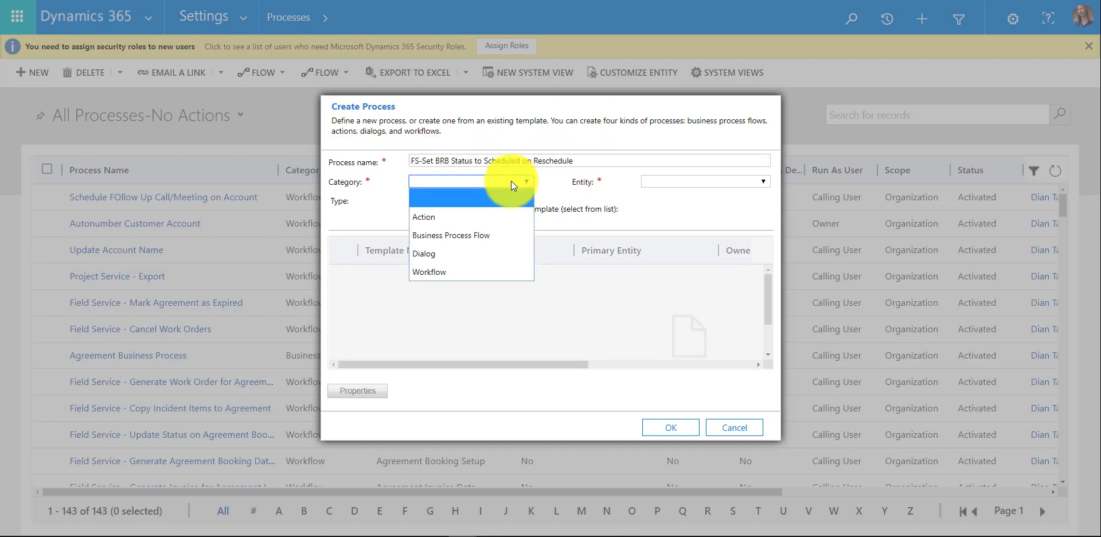
pyautogui.click(463, 270)
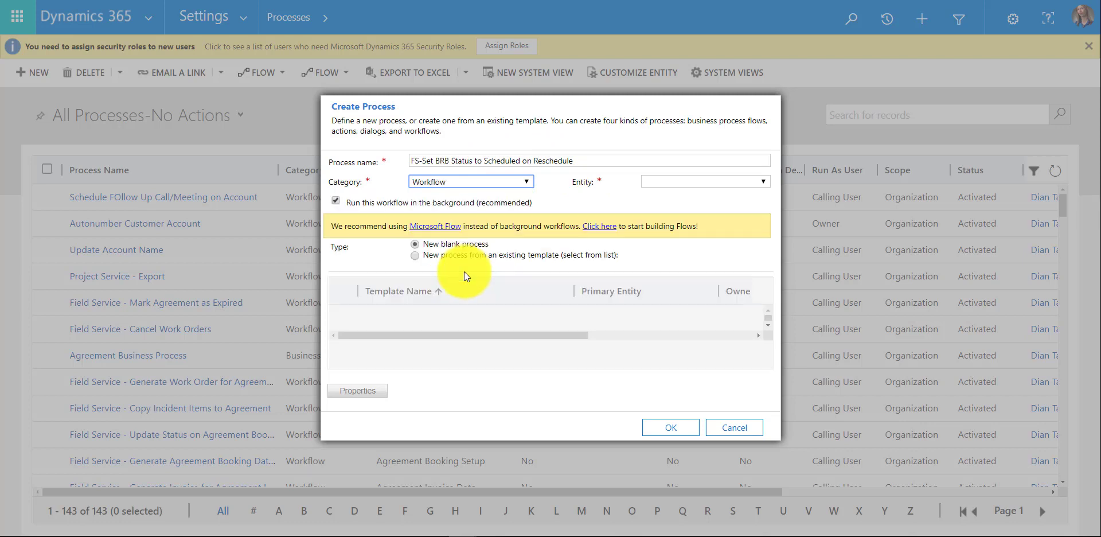
pyautogui.click(336, 201)
pyautogui.click(688, 182)
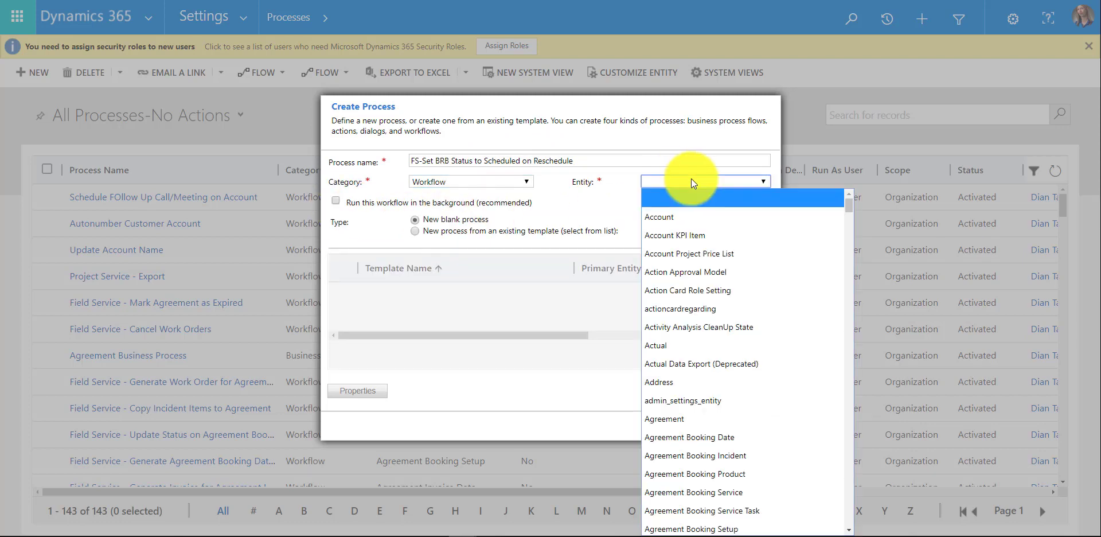
pyautogui.write('bo')
pyautogui.press('Down')
pyautogui.press('Down')
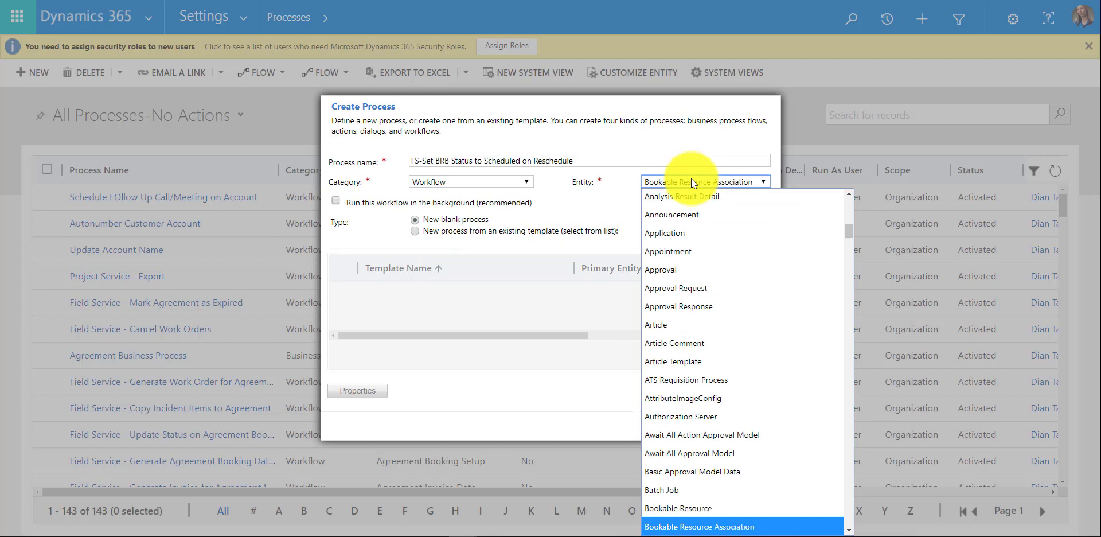
pyautogui.click(594, 154)
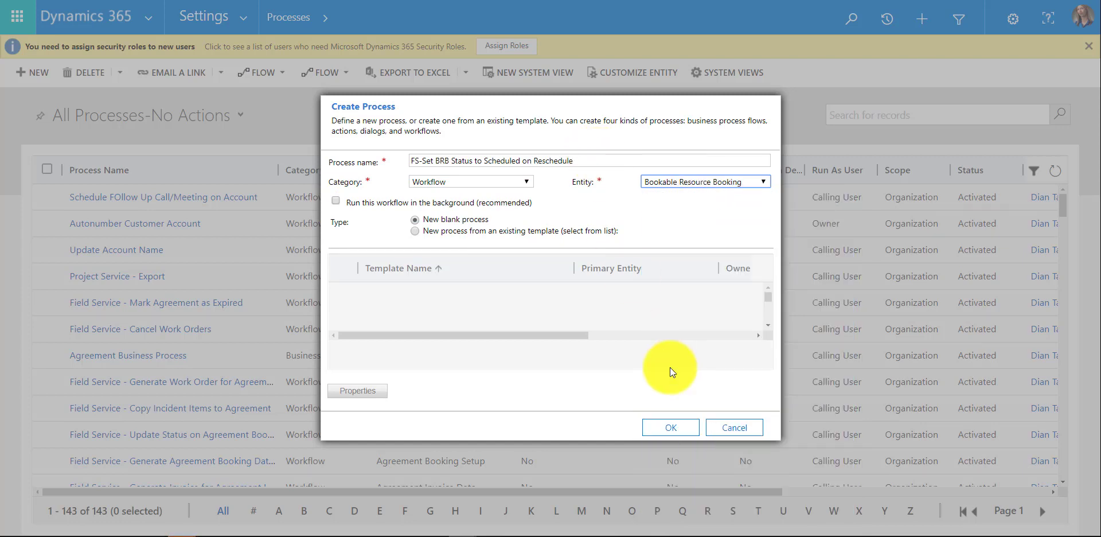
pyautogui.click(679, 426)
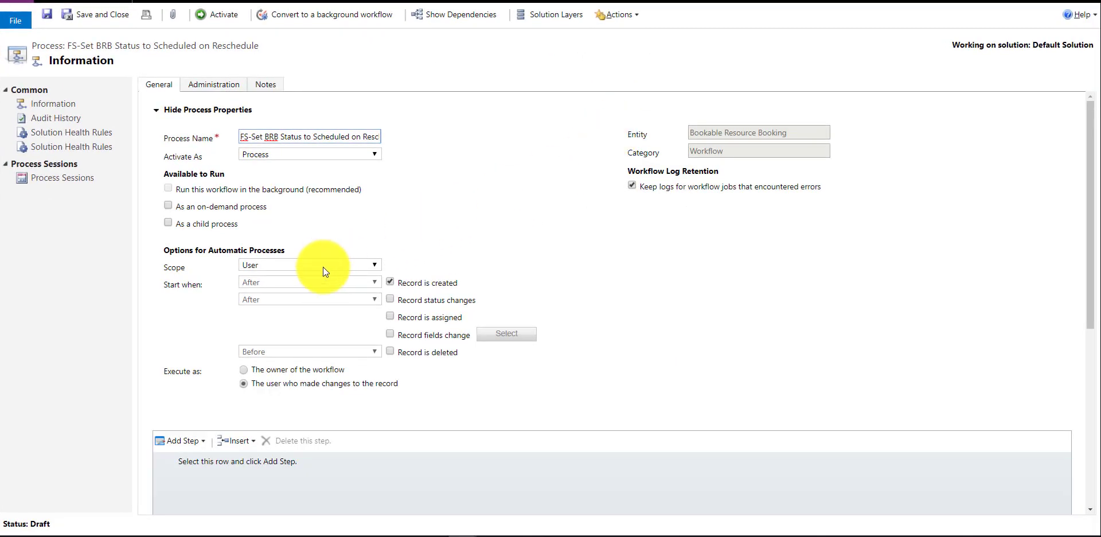
# Step: Set the workflow's scope to Organization and make it start when record fields change instead of on record creation
pyautogui.click(323, 266)
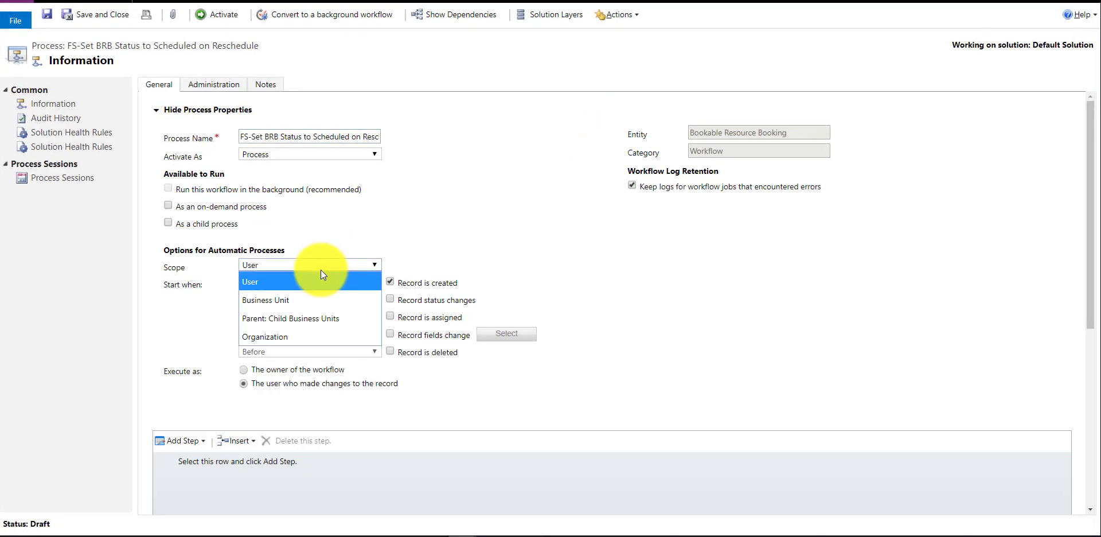
pyautogui.click(307, 336)
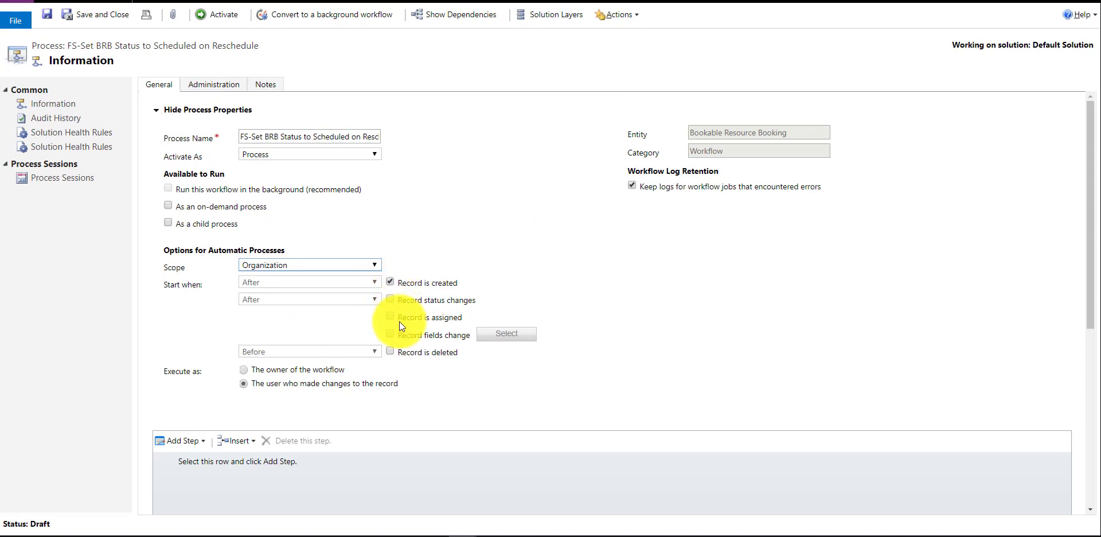
pyautogui.click(390, 282)
pyautogui.click(396, 334)
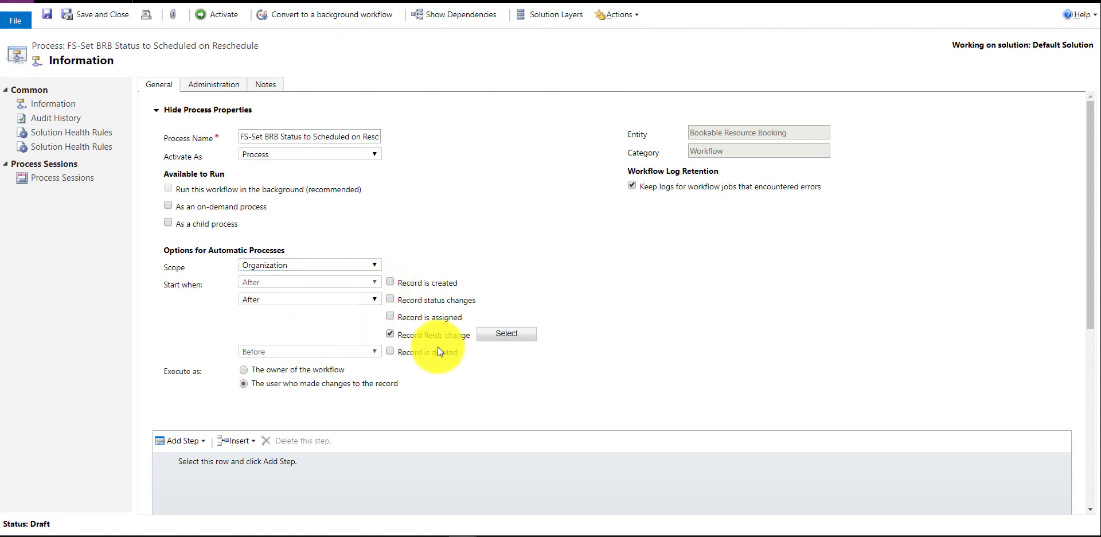
# Step: Choose Resource as the field the workflow monitors for changes
pyautogui.click(508, 334)
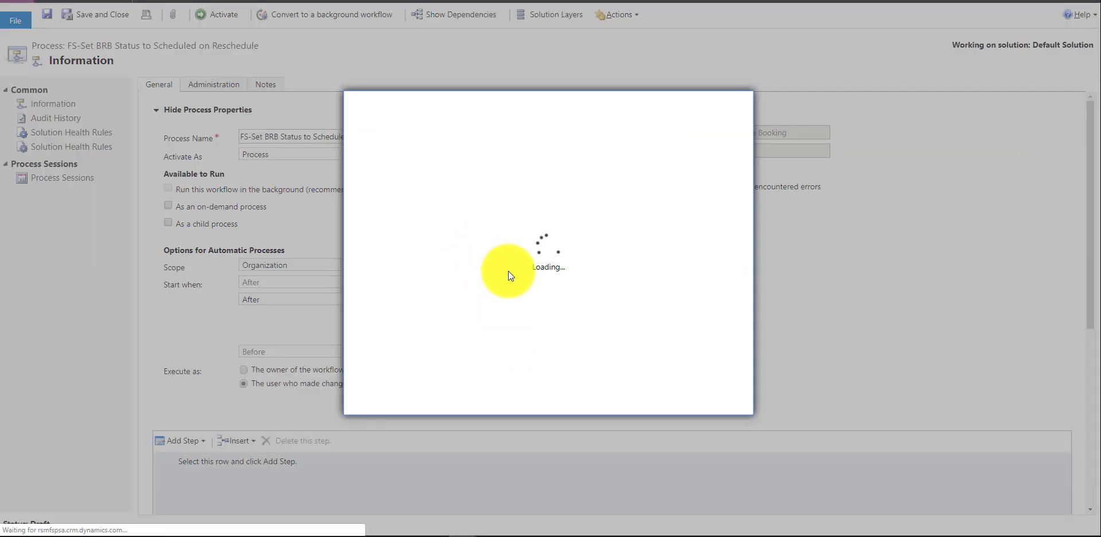
pyautogui.scroll(-8, 523, 286)
pyautogui.scroll(-5, 528, 285)
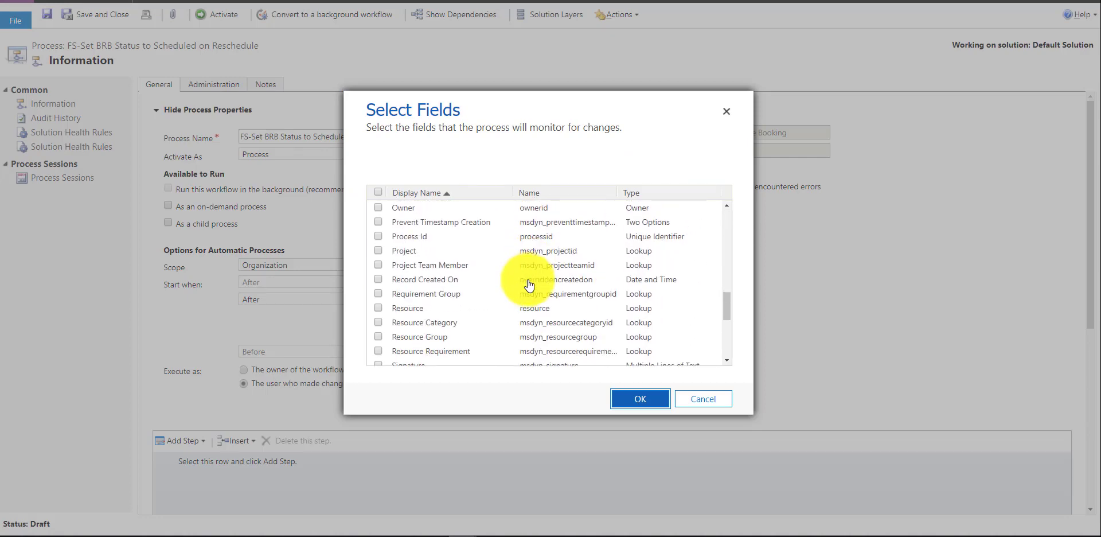
pyautogui.click(410, 279)
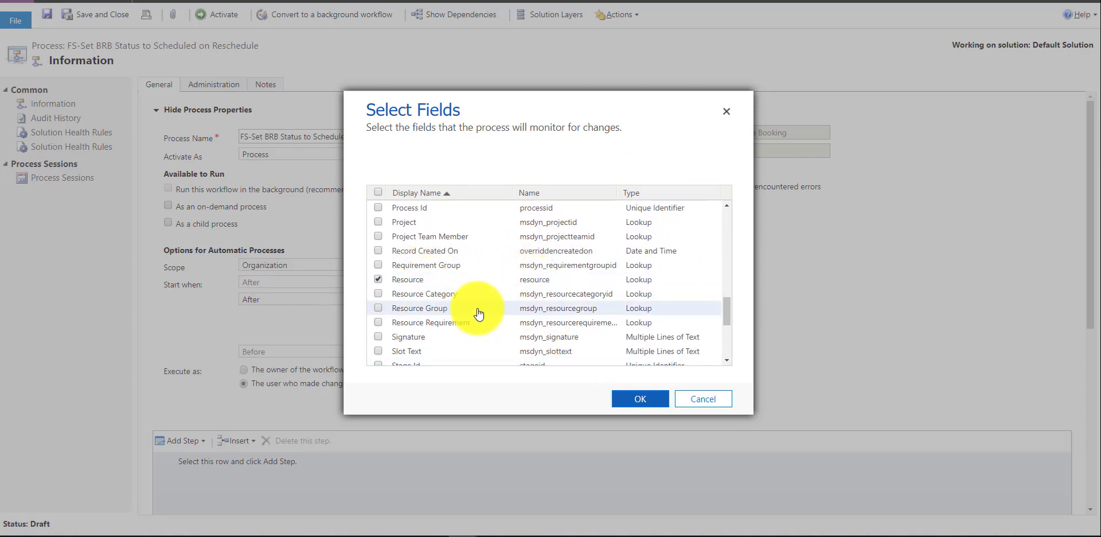
pyautogui.click(639, 396)
# Step: Add an Update Record step for Bookable Resource Booking and open its properties
pyautogui.scroll(-2, 564, 341)
pyautogui.scroll(-3, 564, 342)
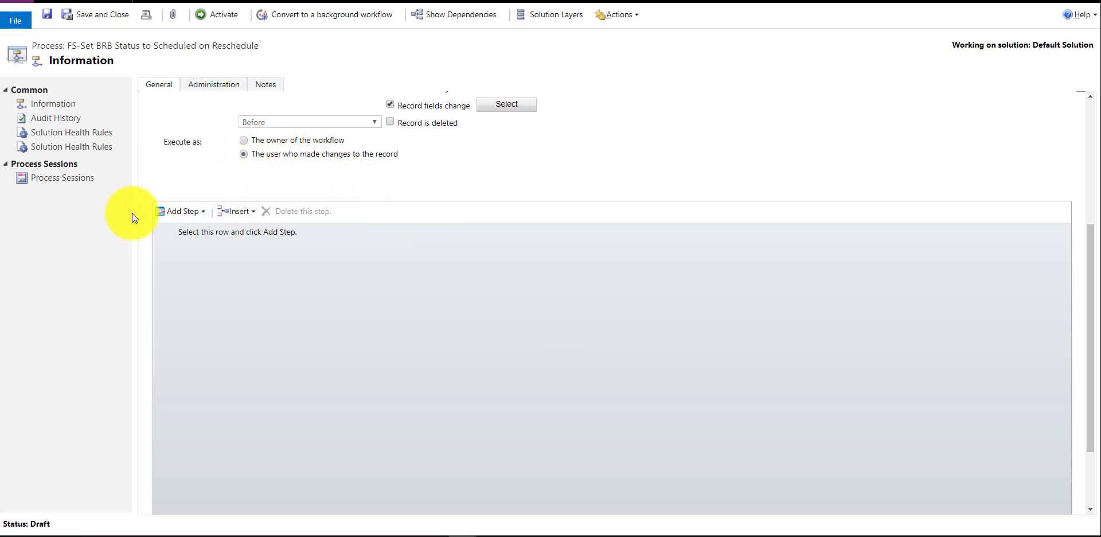
pyautogui.click(195, 212)
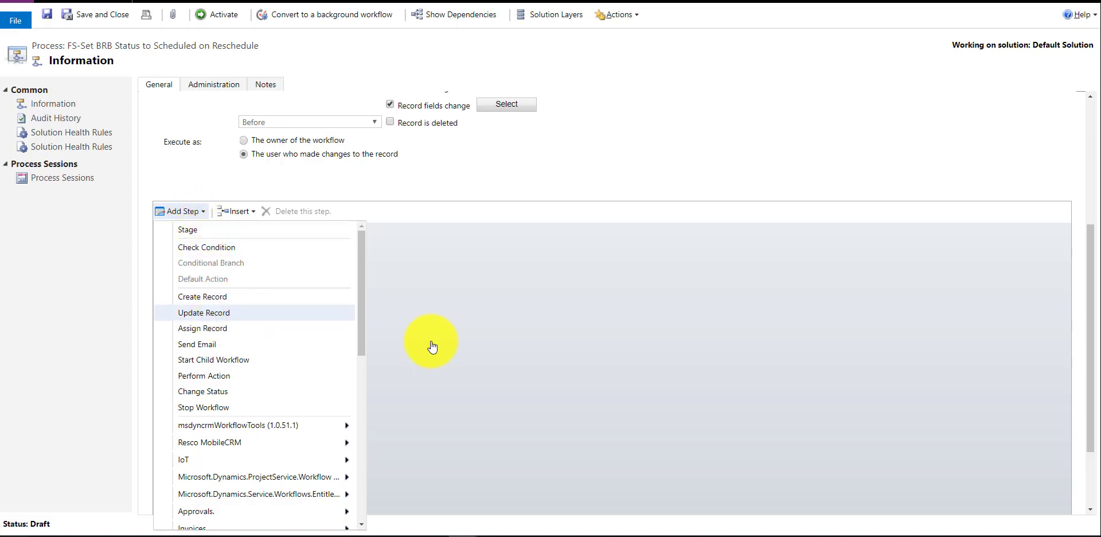
pyautogui.press('Return')
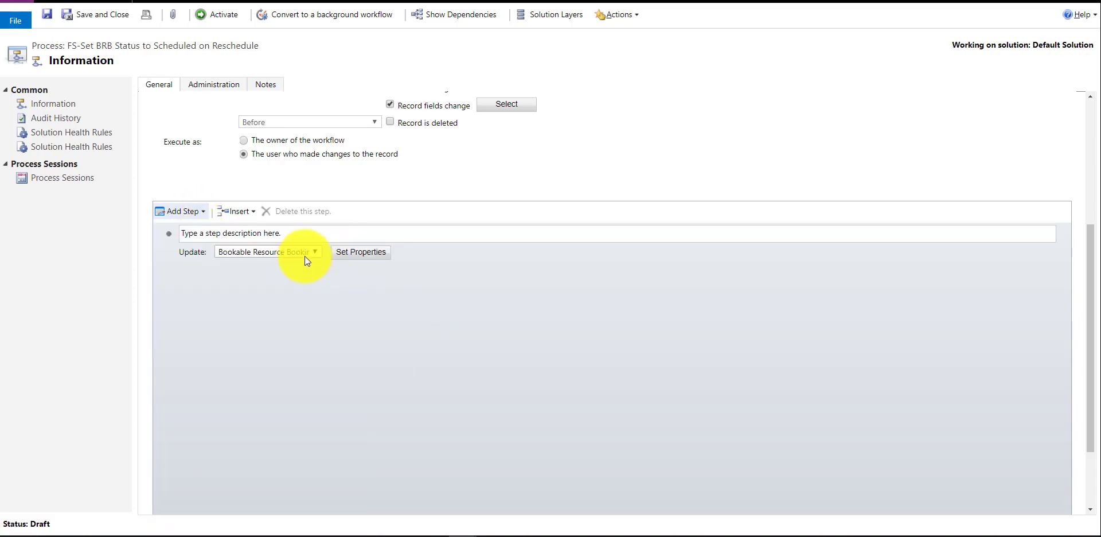
pyautogui.click(352, 254)
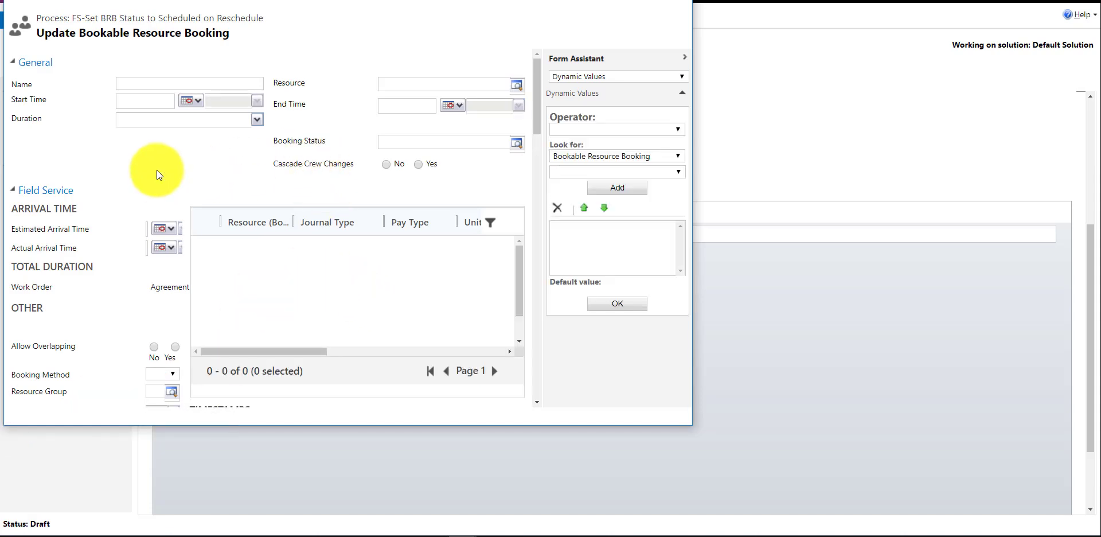
# Step: Find the Accept WO field in the update properties and set it to Yes
pyautogui.hotkey('ctrl', 'f')
pyautogui.write('accept')
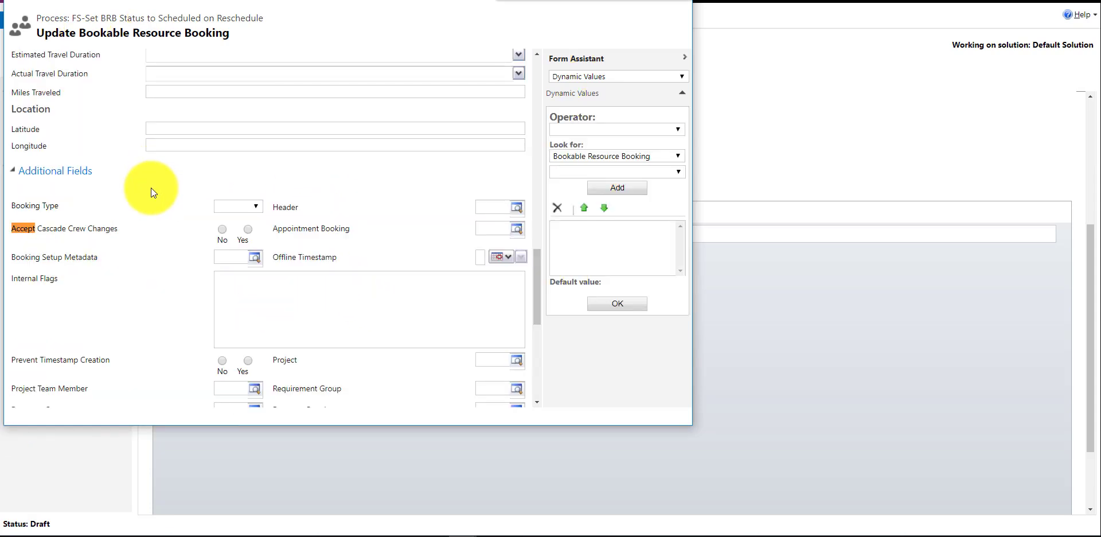
pyautogui.write(' wo')
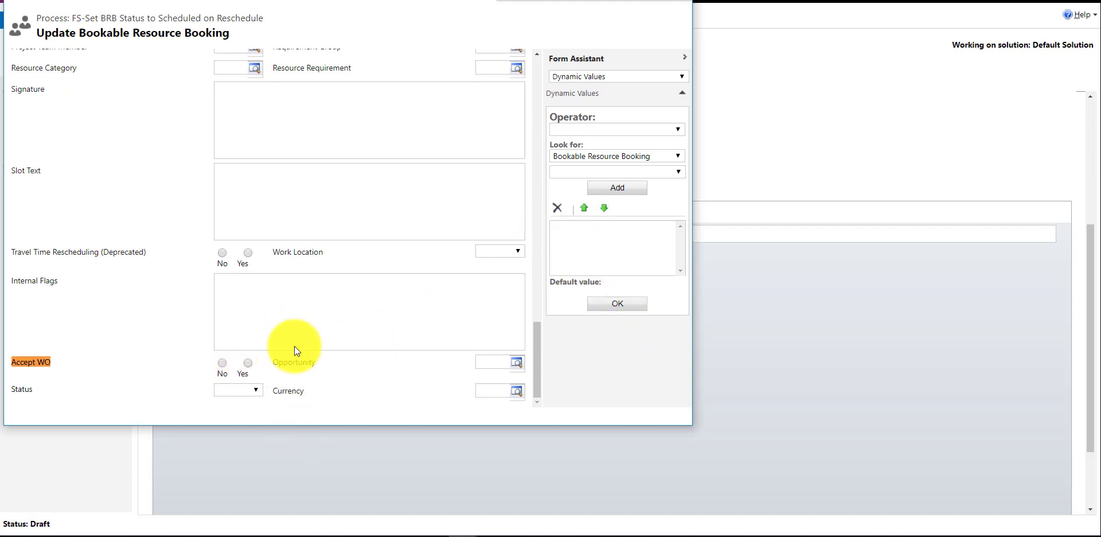
pyautogui.click(248, 364)
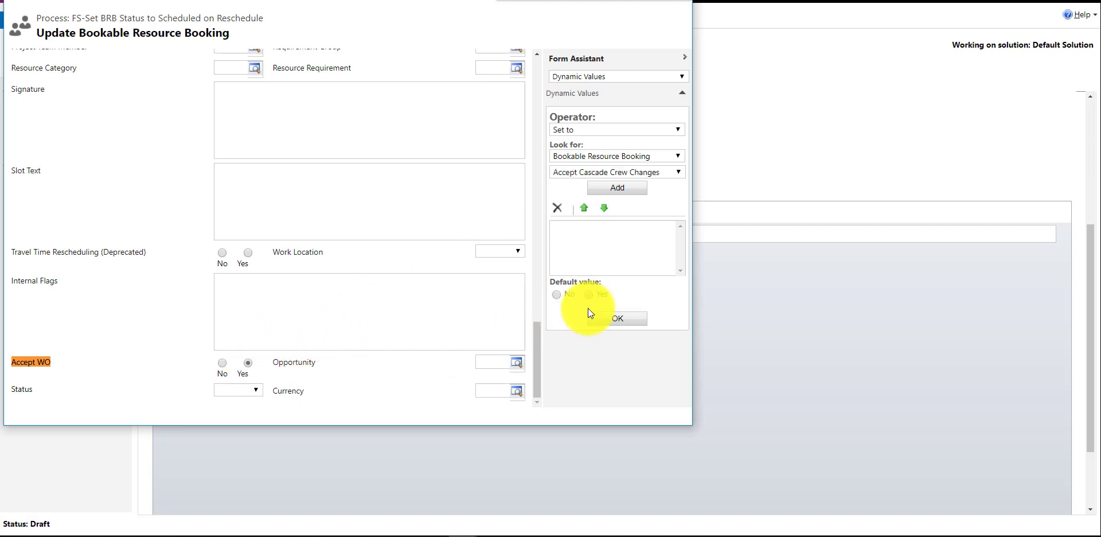
pyautogui.click(610, 317)
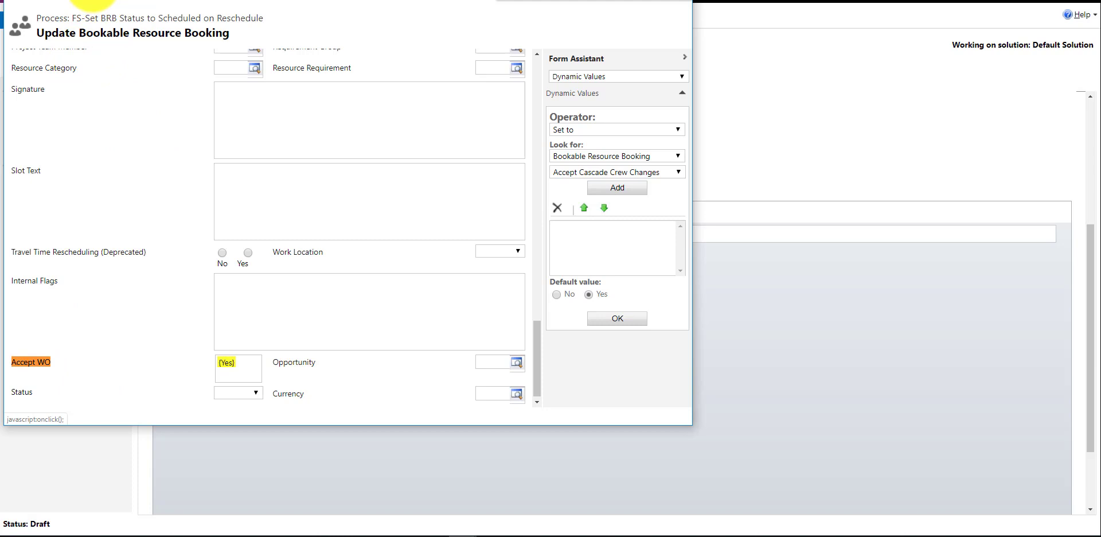
# Step: Save the update properties and describe the Update step as "Set Accept WO to Yes"
pyautogui.click(92, 2)
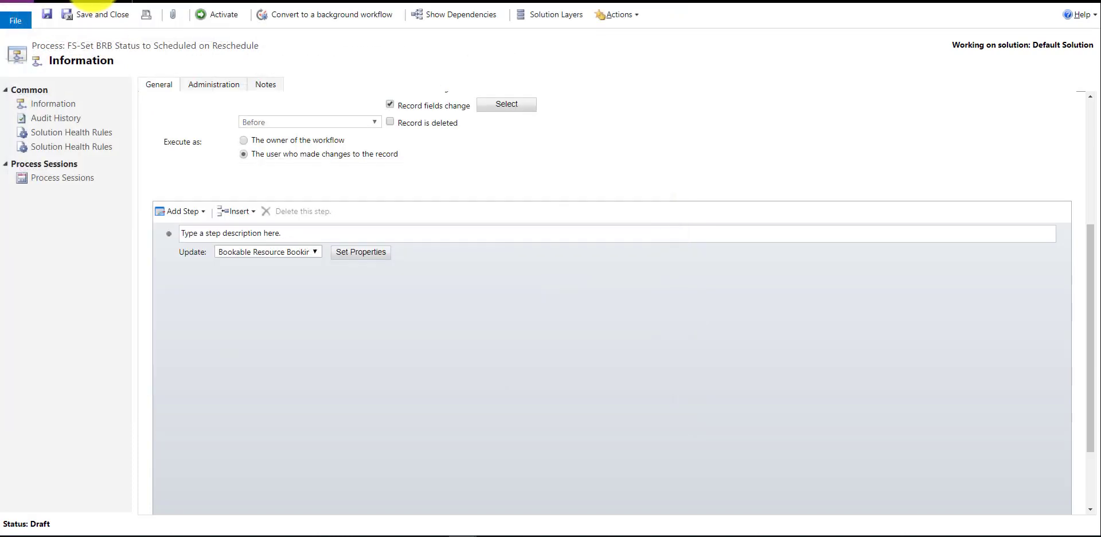
pyautogui.click(233, 233)
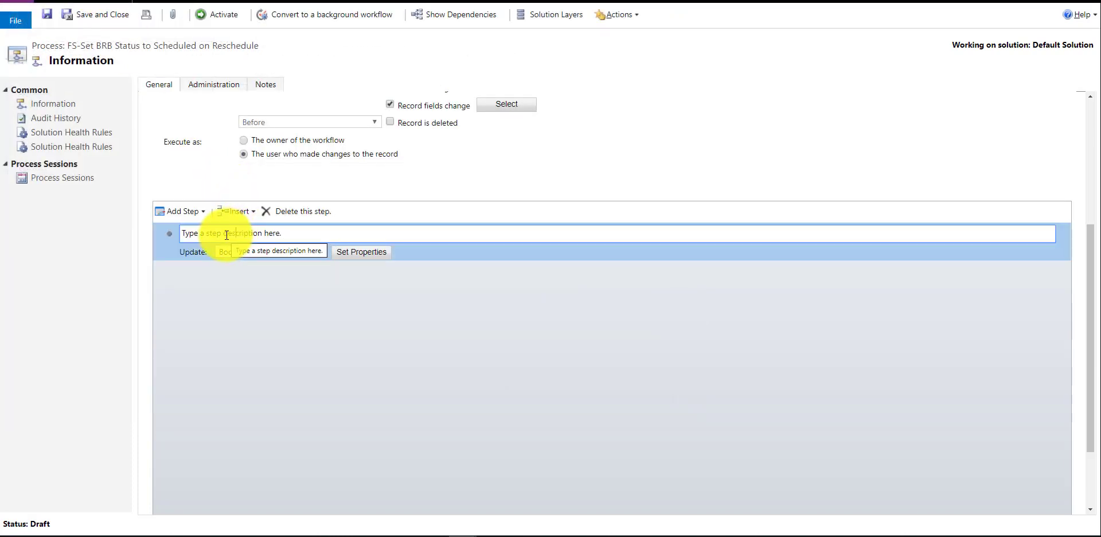
pyautogui.write('Set Accept WO to Yes')
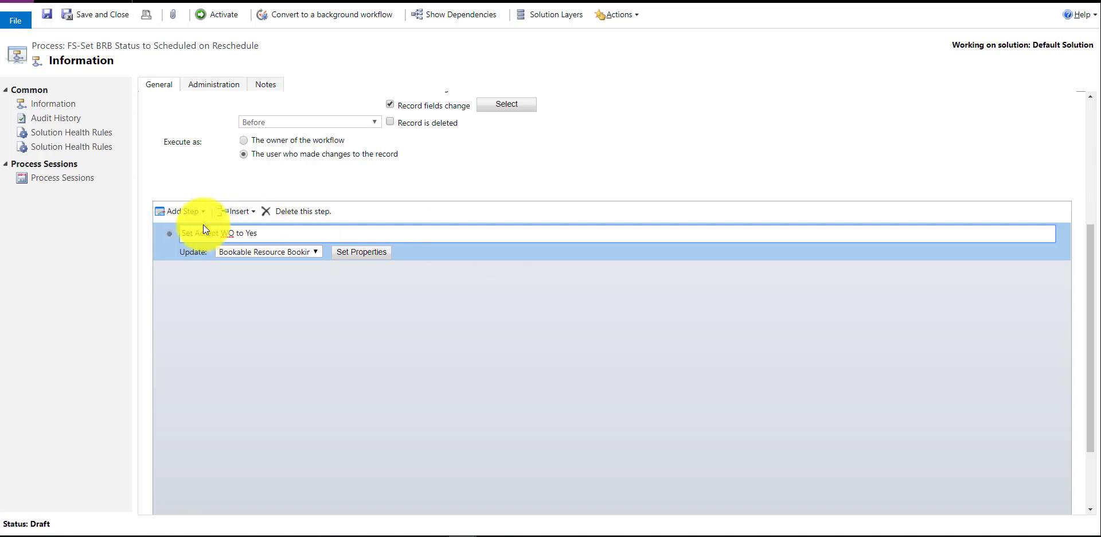
# Step: Add a Check Condition step described as "If the booking Accept WO=Yes, and the status still shows as reschedule"
pyautogui.click(198, 210)
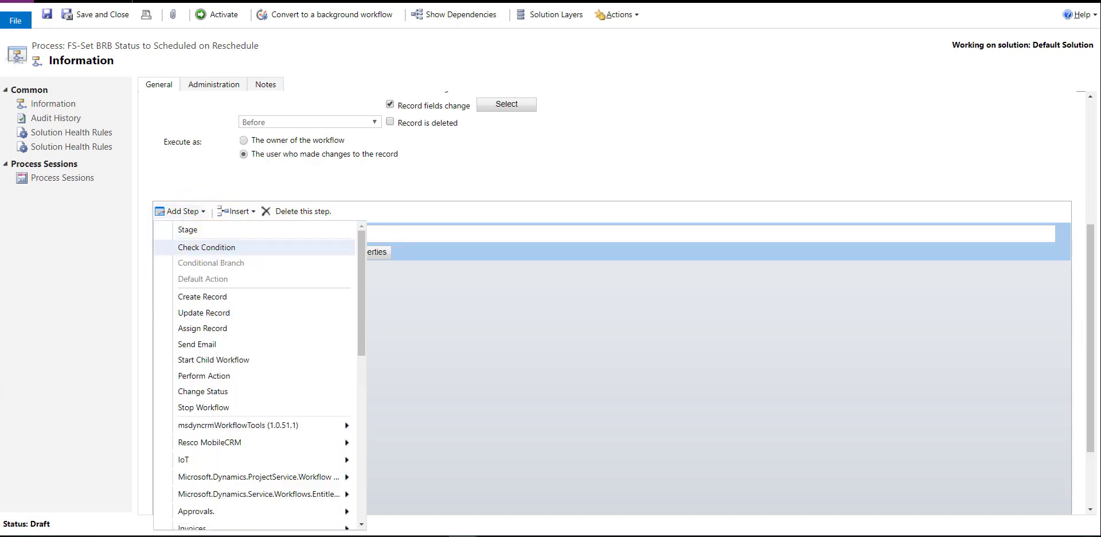
pyautogui.click(218, 247)
pyautogui.click(279, 271)
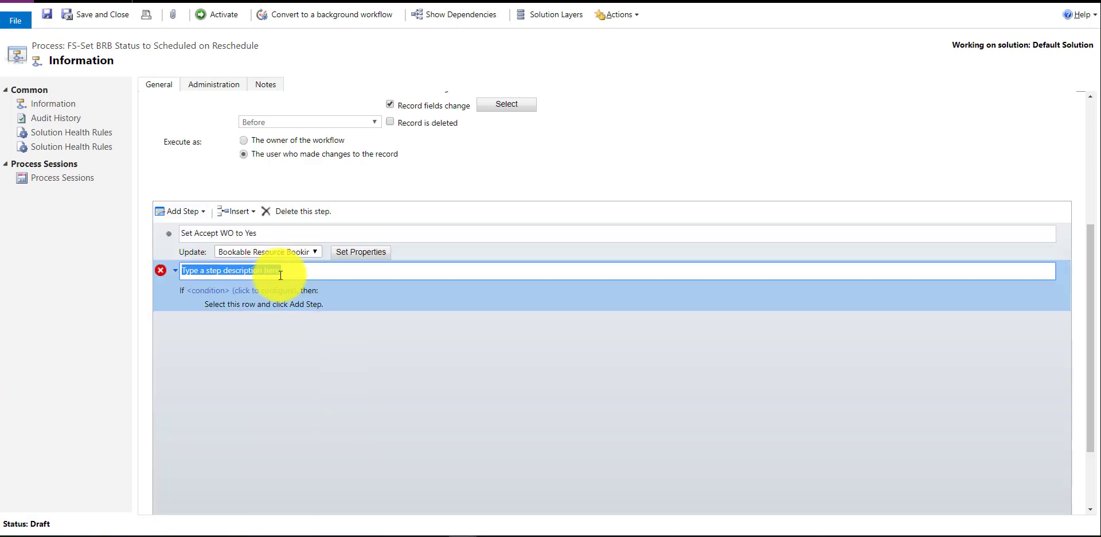
pyautogui.write('If the booking Accept WO=Yes. and the status still shows as reschedule')
# Step: Configure the condition's first clause so that Bookable Resource Booking's Accept WO Equals Yes
pyautogui.click(258, 290)
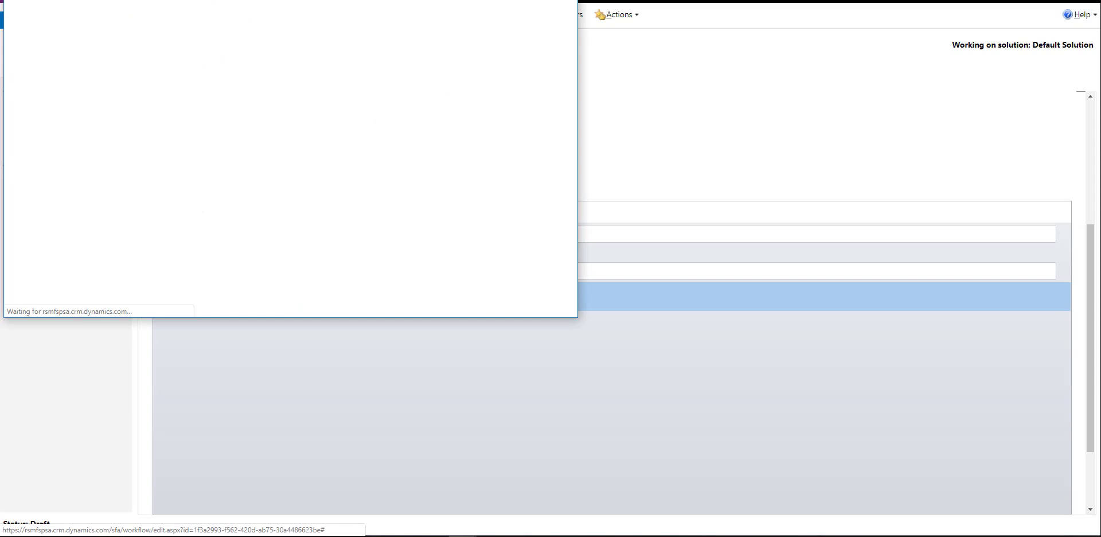
pyautogui.click(74, 39)
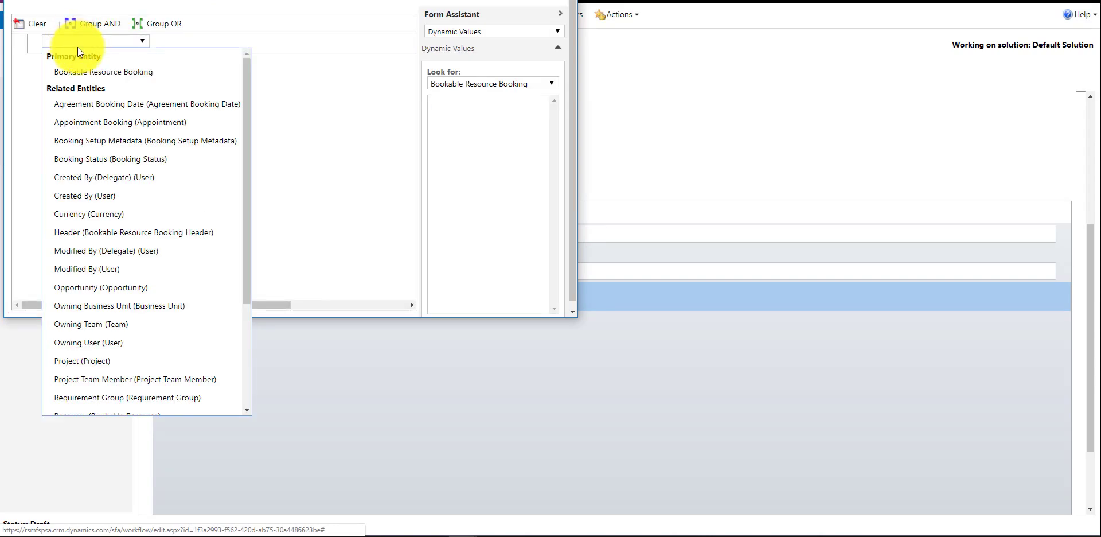
pyautogui.click(175, 35)
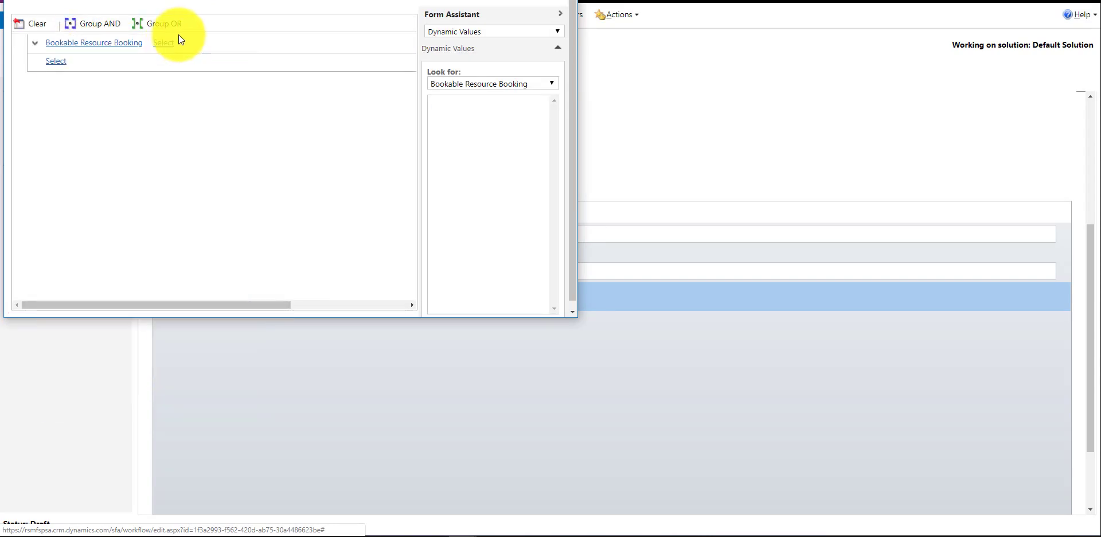
pyautogui.click(178, 39)
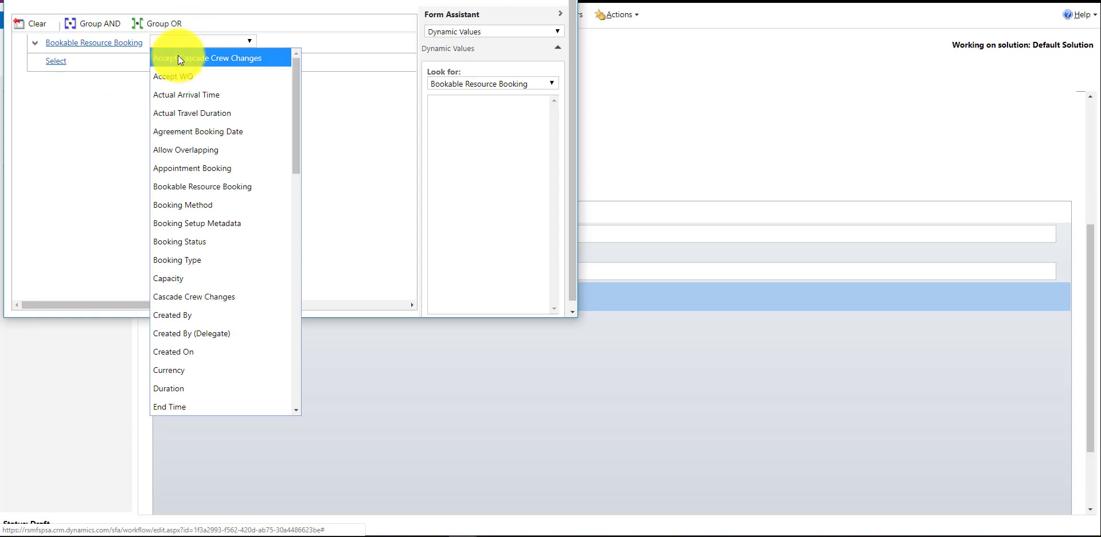
pyautogui.click(274, 40)
pyautogui.click(276, 42)
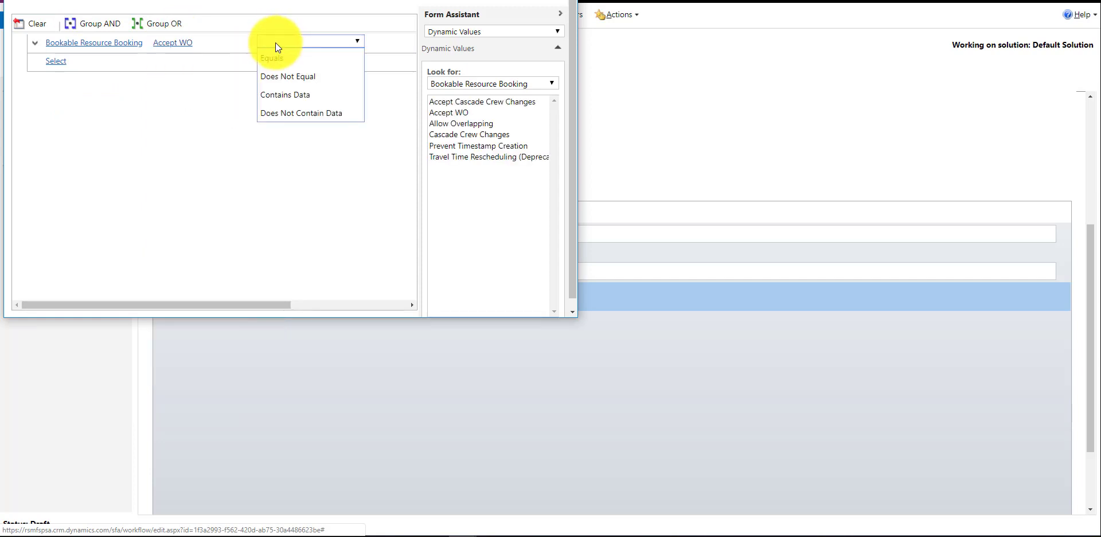
pyautogui.click(306, 61)
pyautogui.click(384, 43)
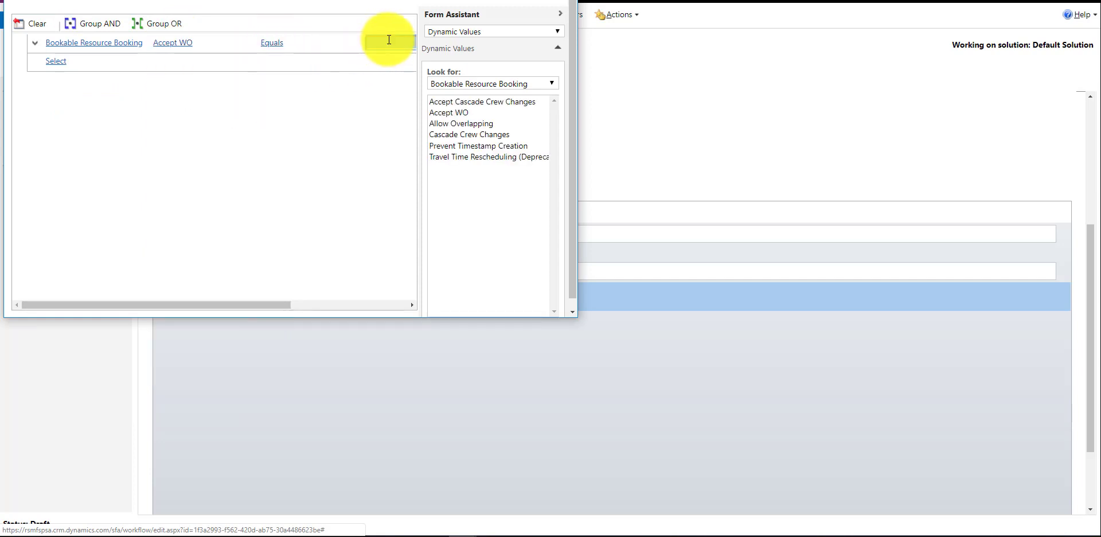
pyautogui.moveTo(575, 19); pyautogui.dragTo(862, 39)
pyautogui.click(471, 43)
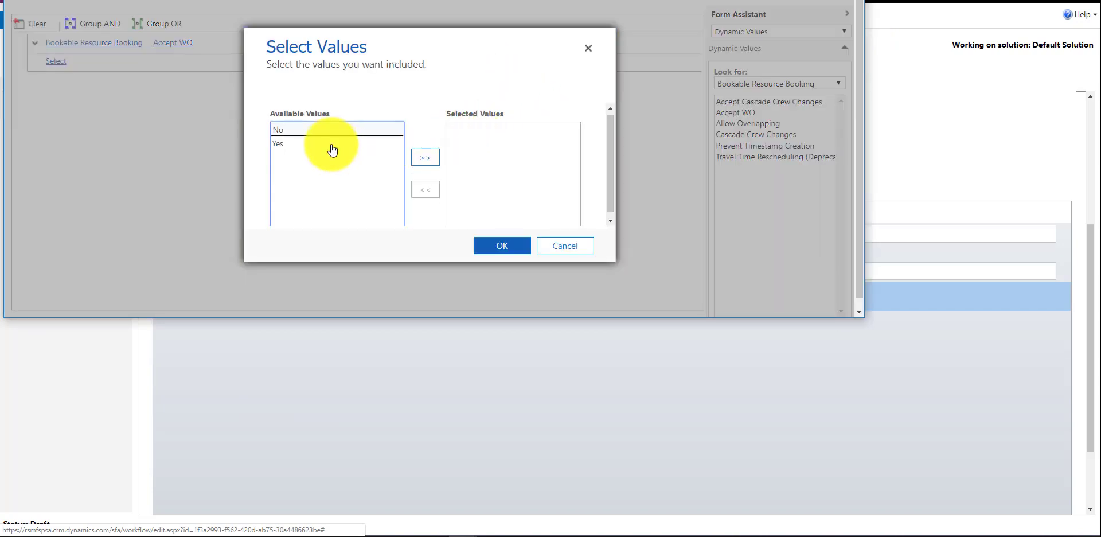
pyautogui.doubleClick(300, 144)
pyautogui.click(502, 245)
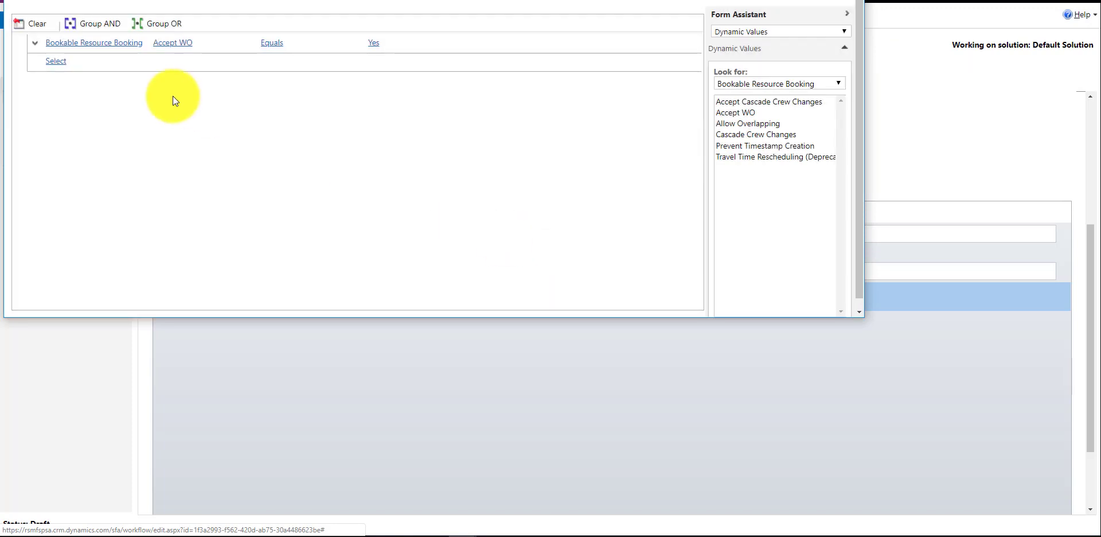
# Step: Add a second clause requiring Bookable Resource Booking's Booking Status Equals Reschedule, and save the condition
pyautogui.click(101, 57)
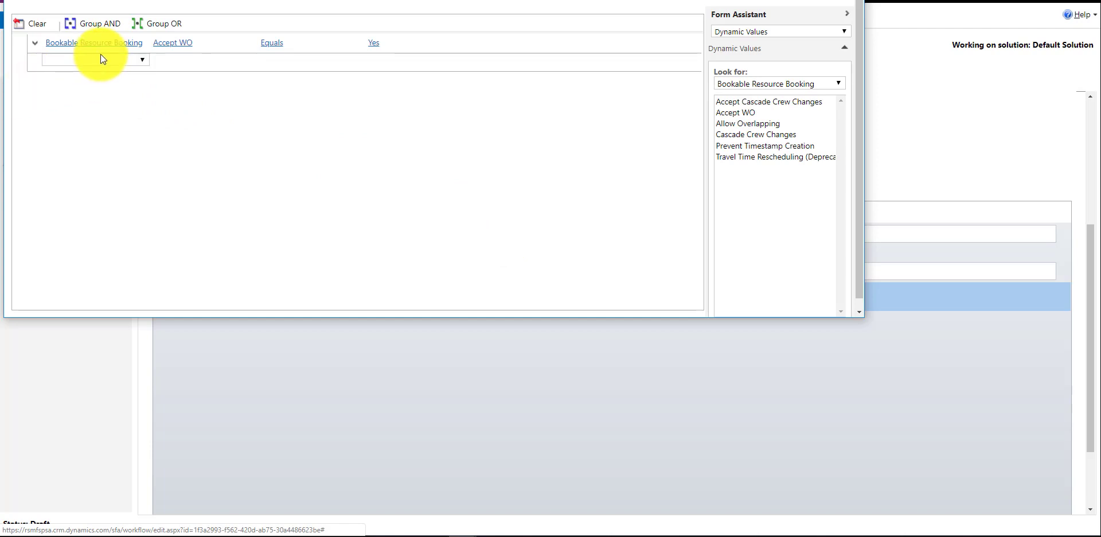
pyautogui.click(104, 60)
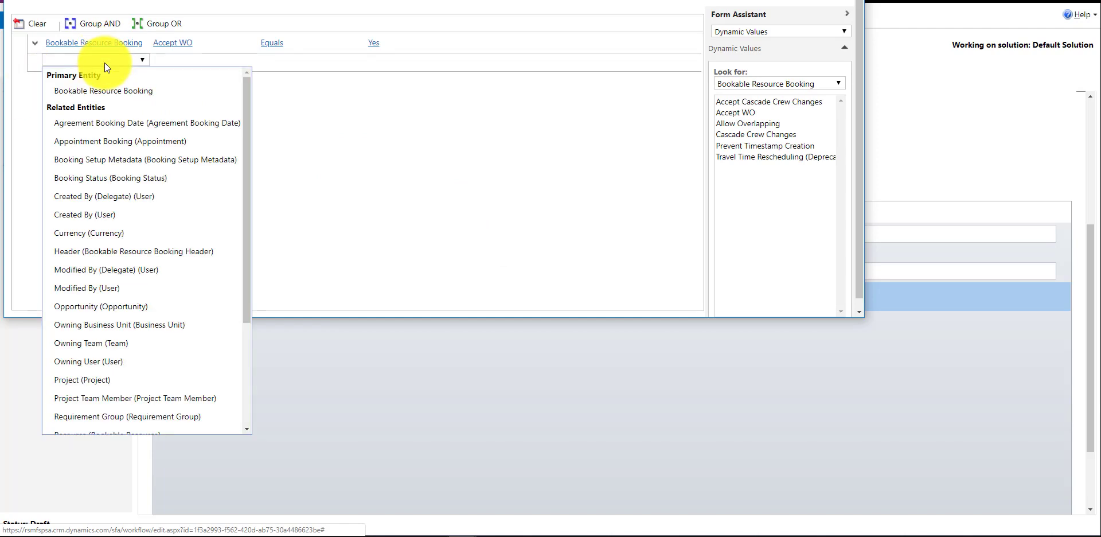
pyautogui.click(151, 86)
pyautogui.click(163, 61)
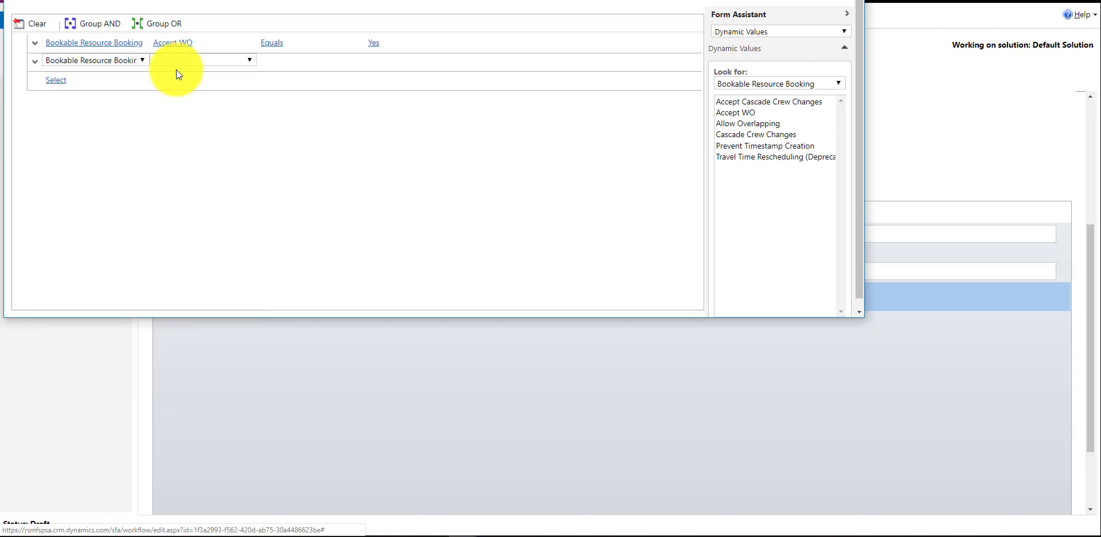
pyautogui.click(177, 60)
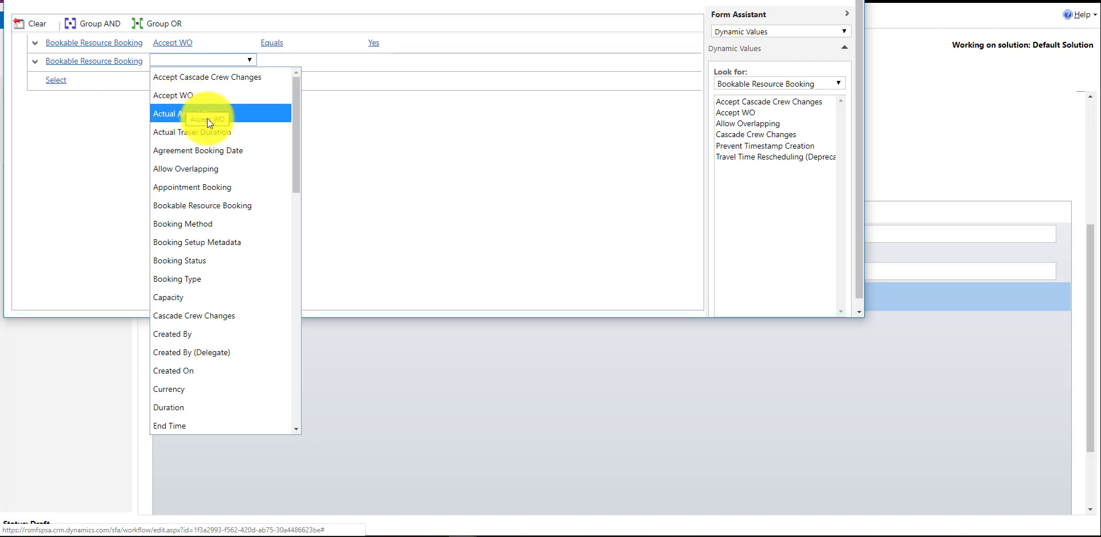
pyautogui.press('Down')
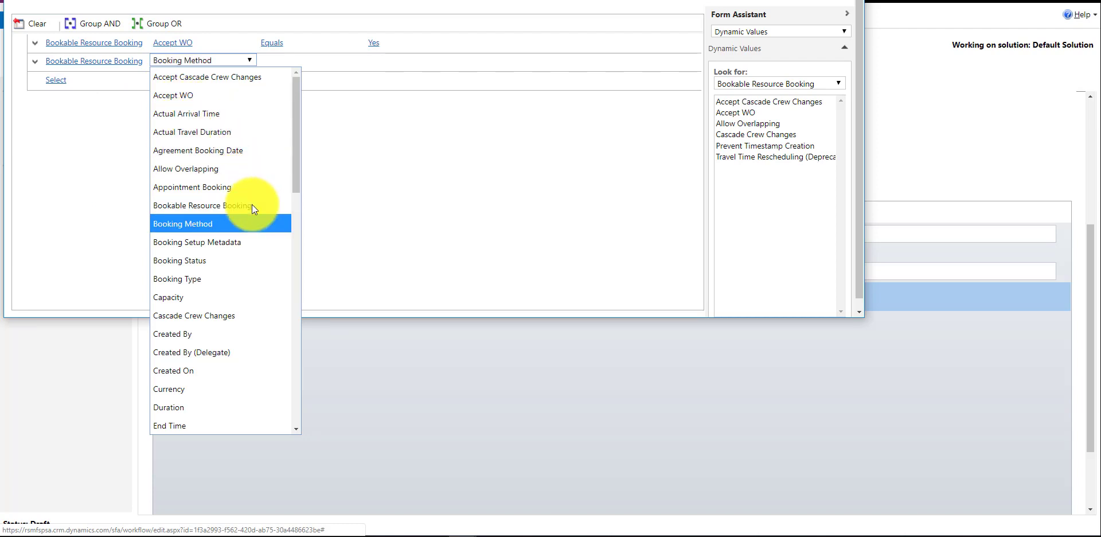
pyautogui.press('Return')
pyautogui.click(281, 61)
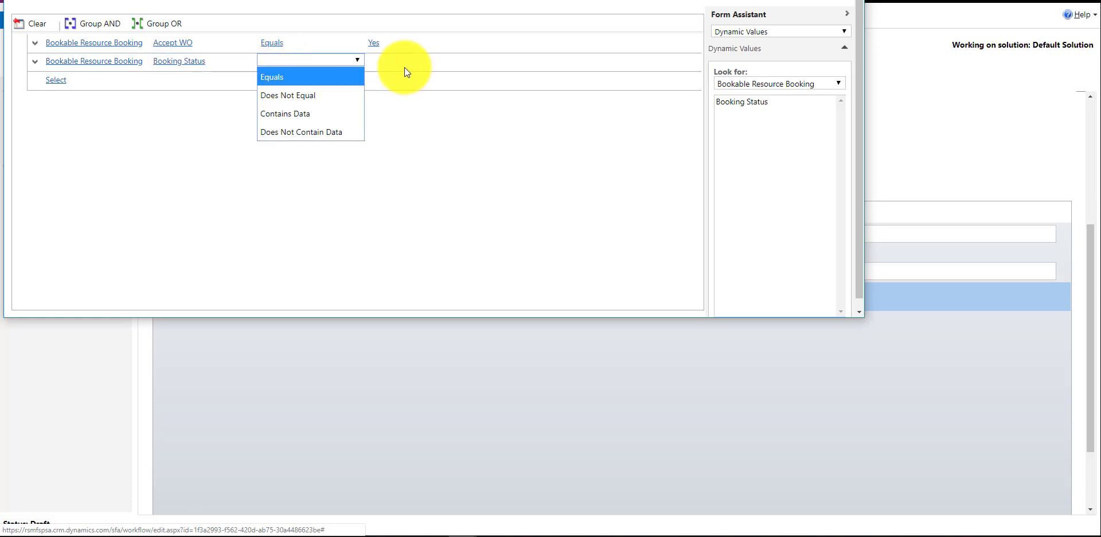
pyautogui.press('Return')
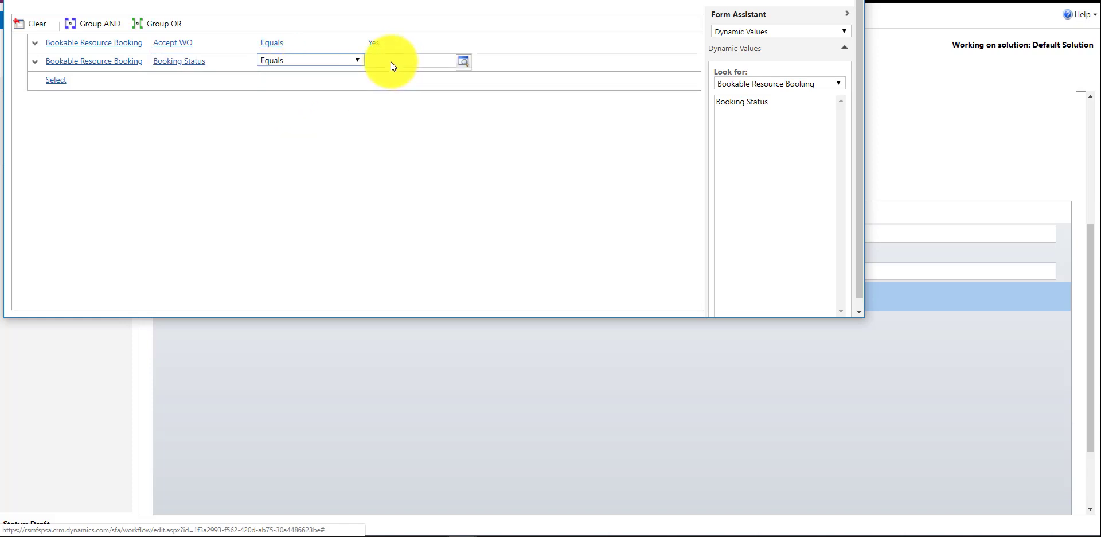
pyautogui.click(438, 60)
pyautogui.write('Resch')
pyautogui.click(476, 134)
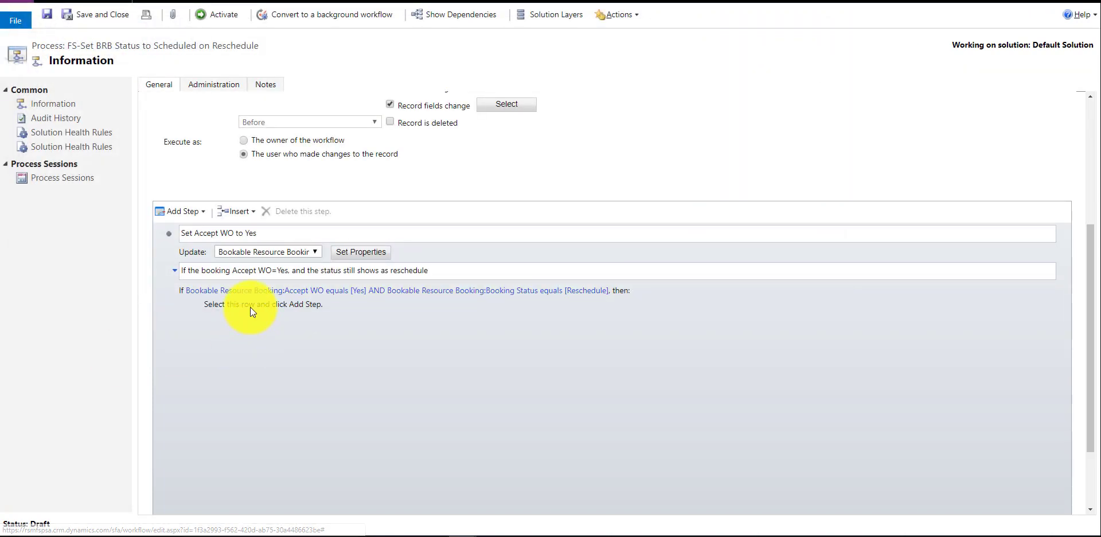
# Step: Add an Update Record step inside the condition, described as "Set Booking Status on Booking to Scheduled"
pyautogui.click(249, 303)
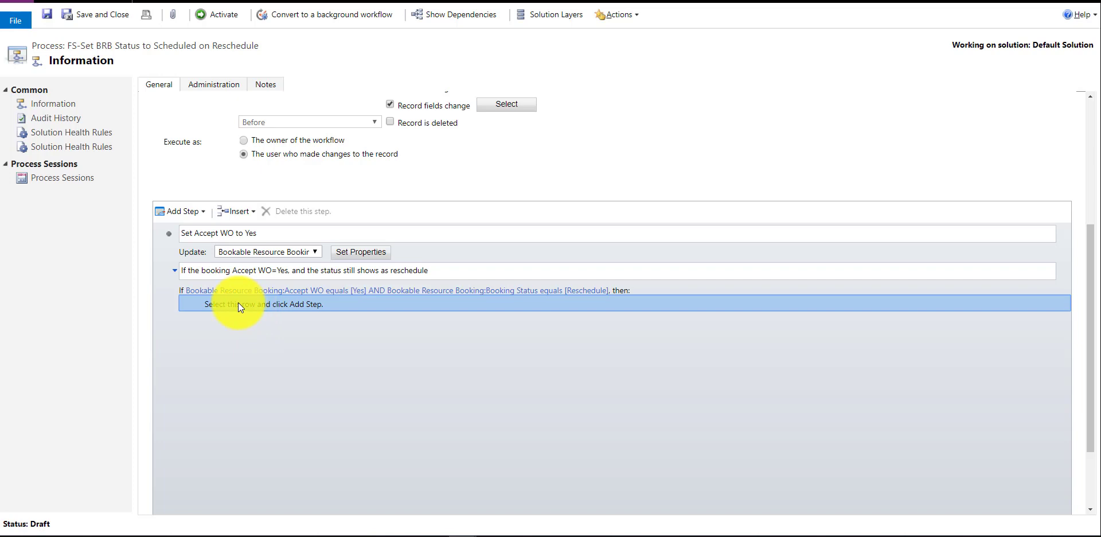
pyautogui.click(194, 210)
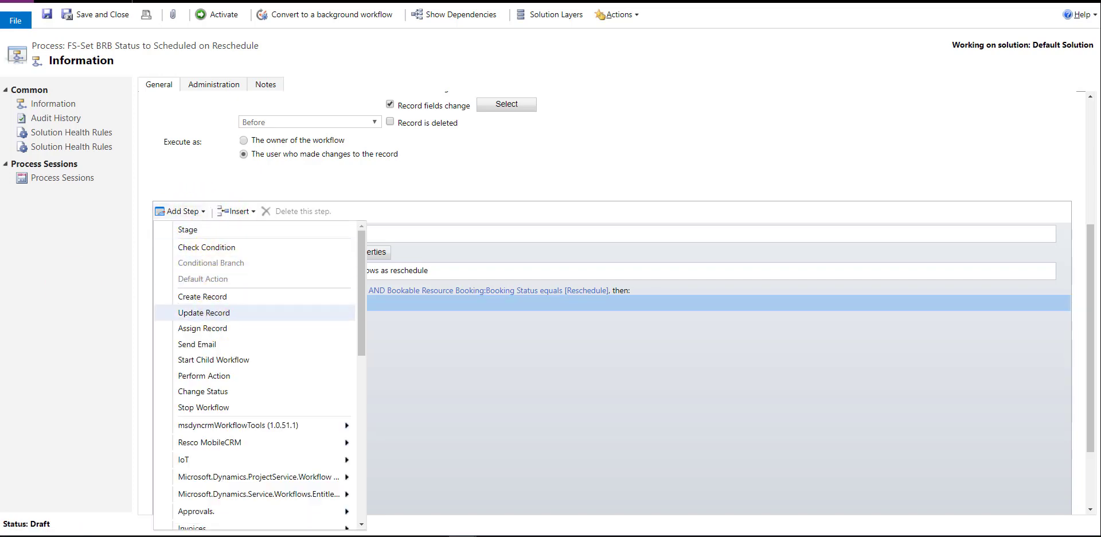
pyautogui.click(203, 313)
pyautogui.click(287, 306)
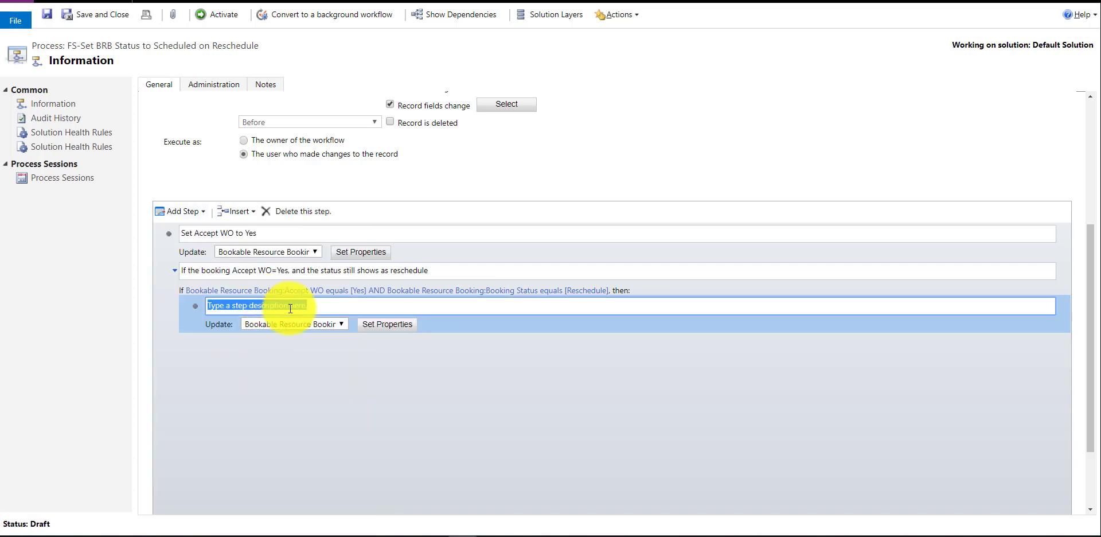
pyautogui.write('Set Booking Status on Booking to Scheduled')
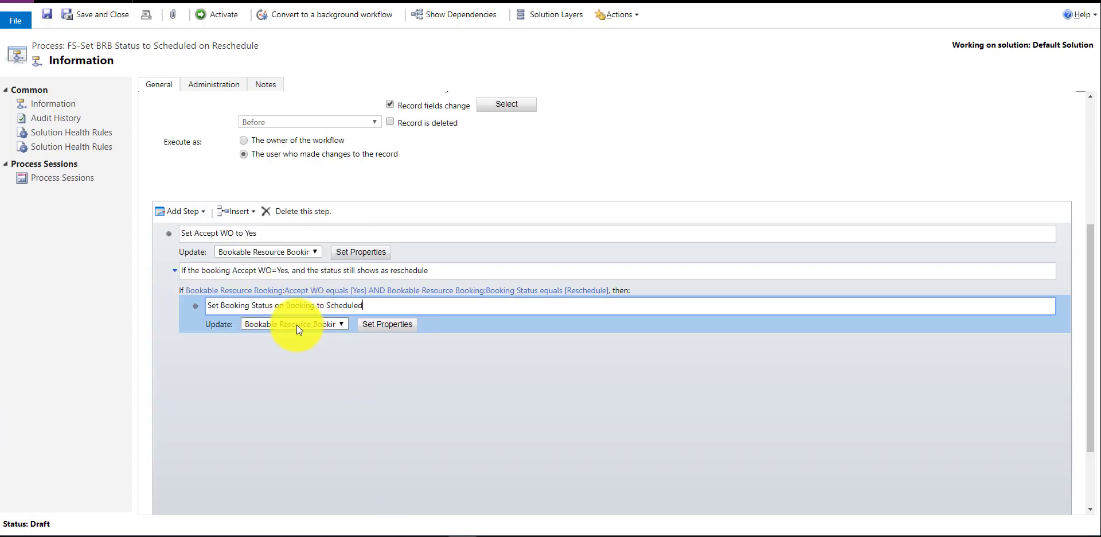
# Step: Set Booking Status to Scheduled in the nested update step's properties and save them
pyautogui.click(386, 324)
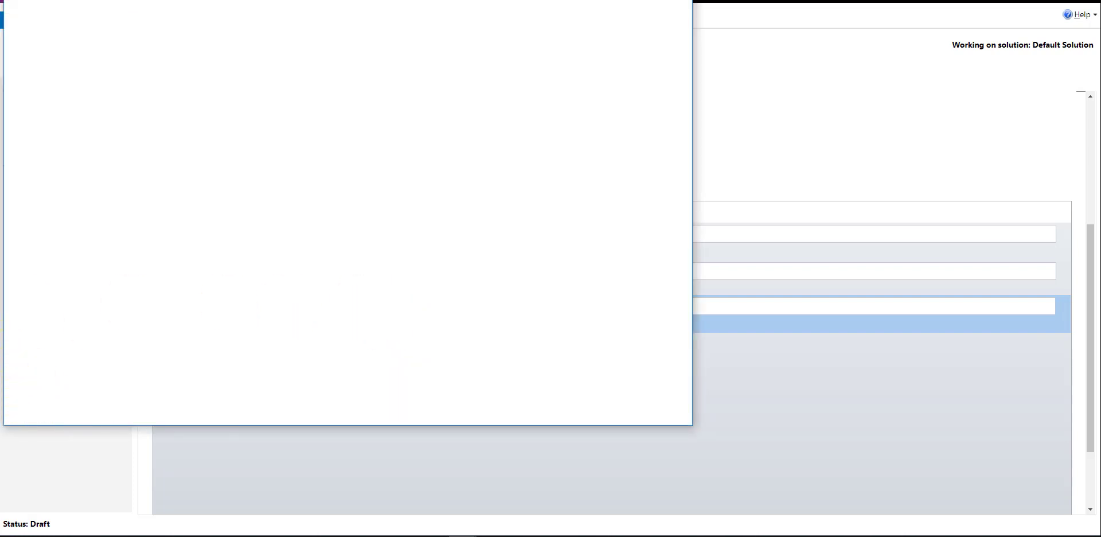
pyautogui.click(394, 142)
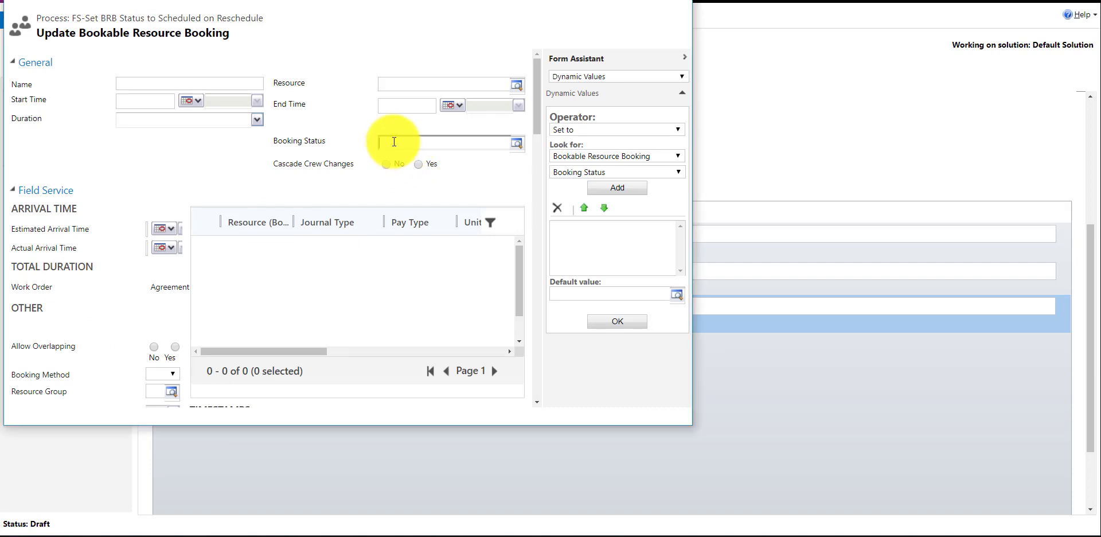
pyautogui.click(585, 294)
pyautogui.write('sche')
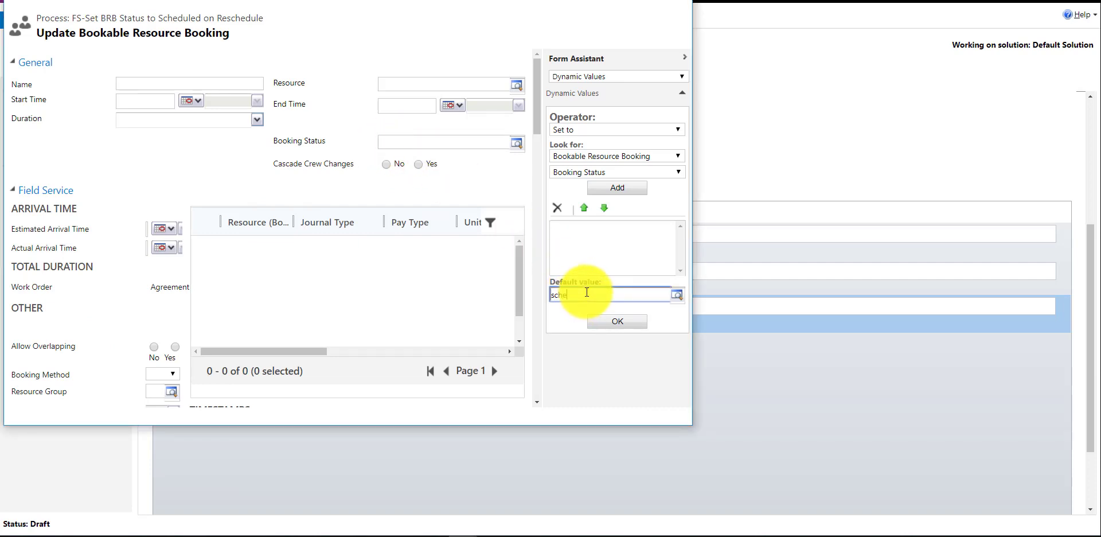
pyautogui.press('Tab')
pyautogui.click(613, 323)
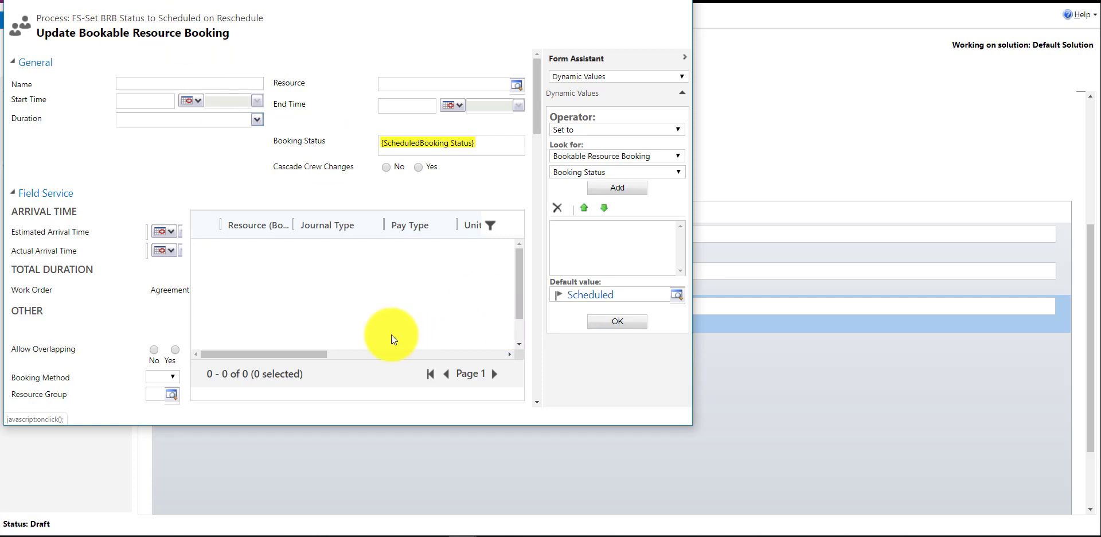
pyautogui.click(86, 436)
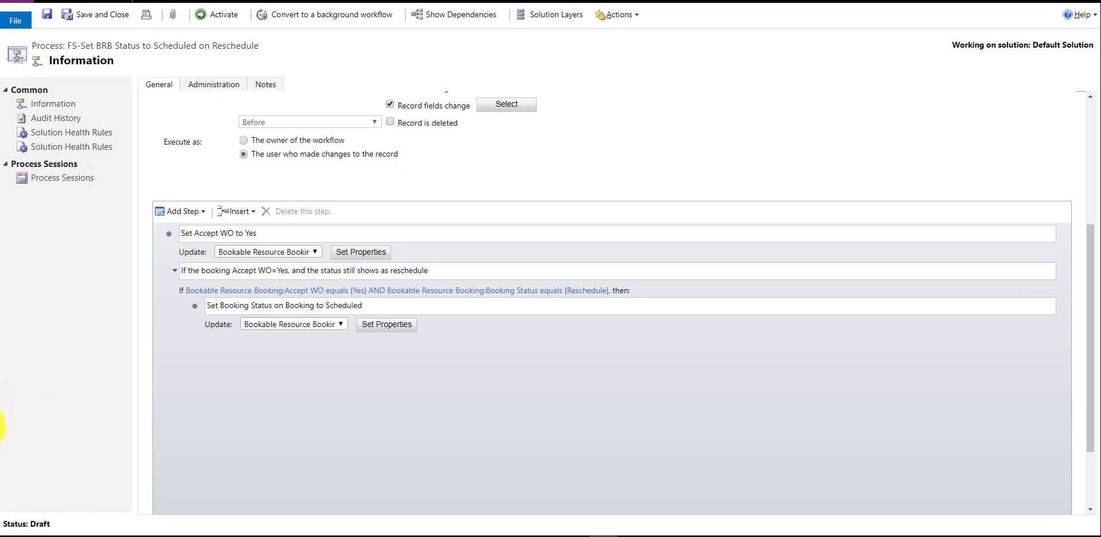
# Step: Add a Stop Workflow step after the whole condition block
pyautogui.click(294, 237)
pyautogui.click(284, 270)
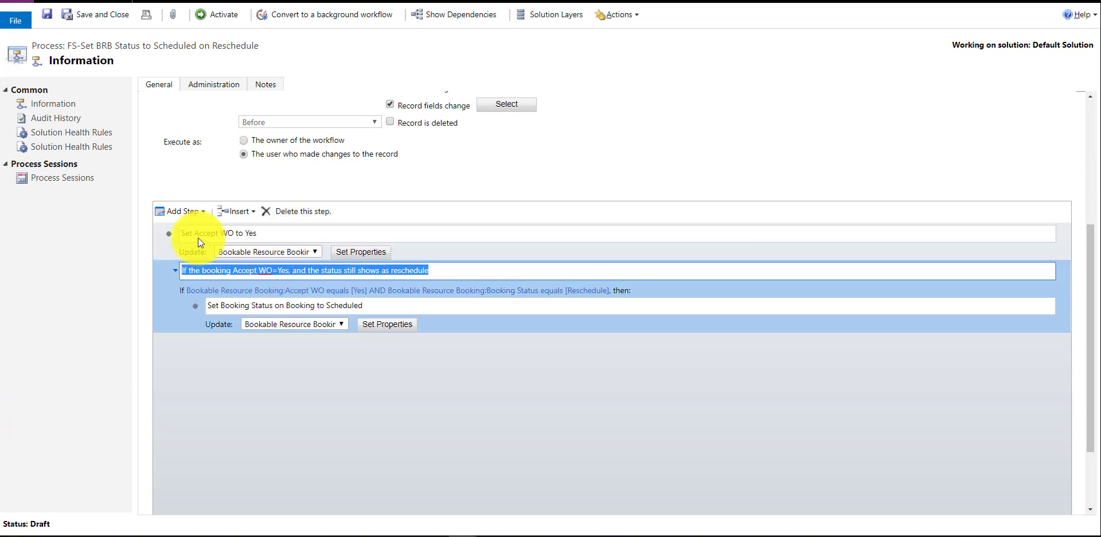
pyautogui.click(201, 211)
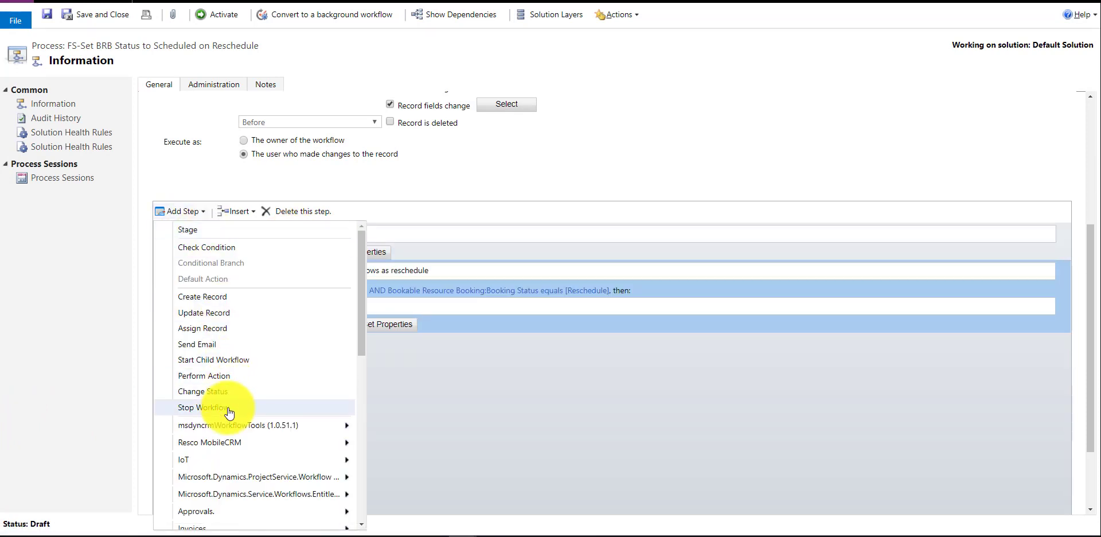
pyautogui.click(203, 407)
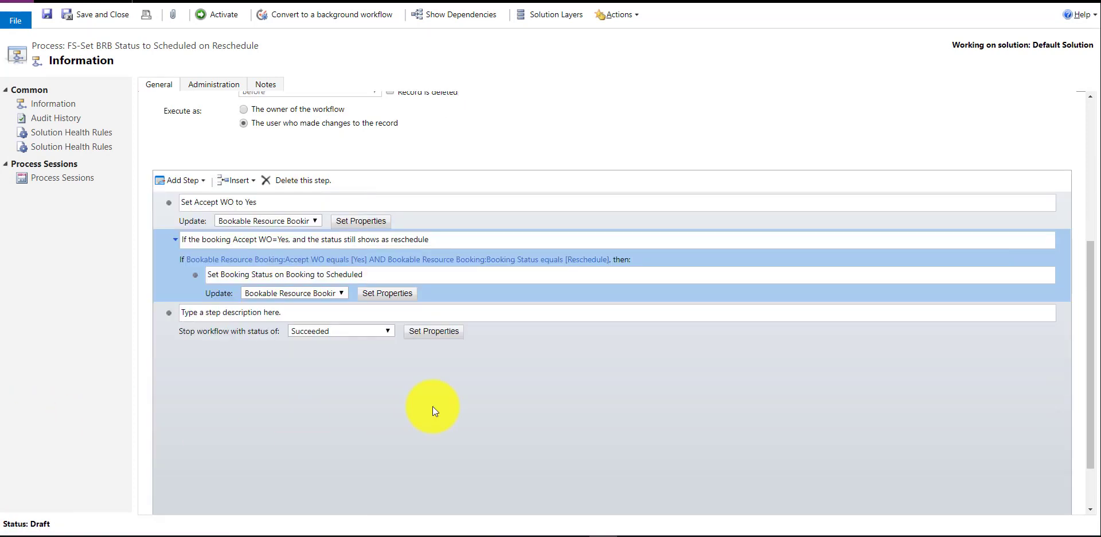
# Step: Save and activate the workflow FS-Set BRB Status to Scheduled on Reschedule
pyautogui.click(47, 13)
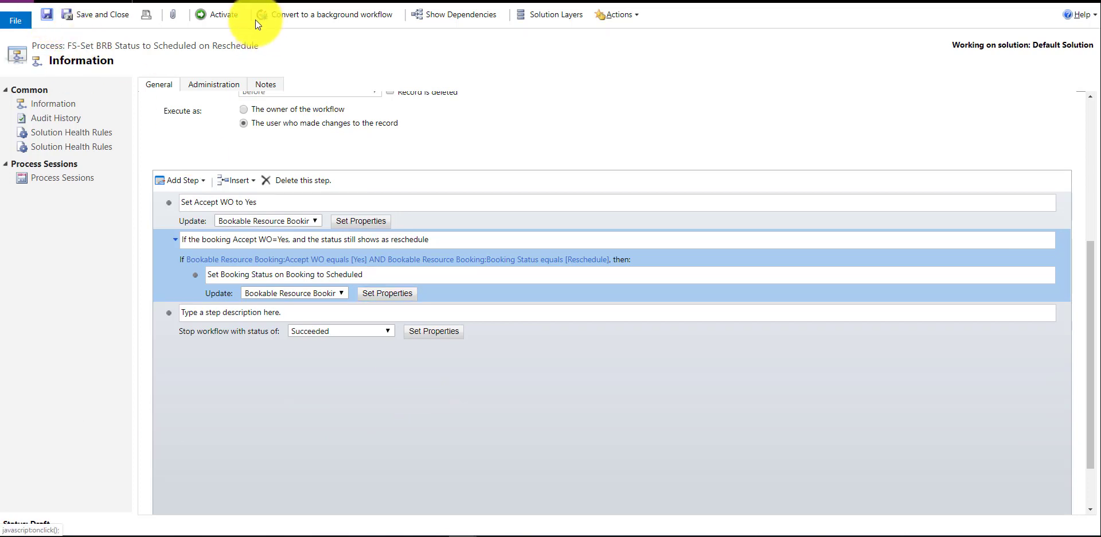
pyautogui.click(217, 15)
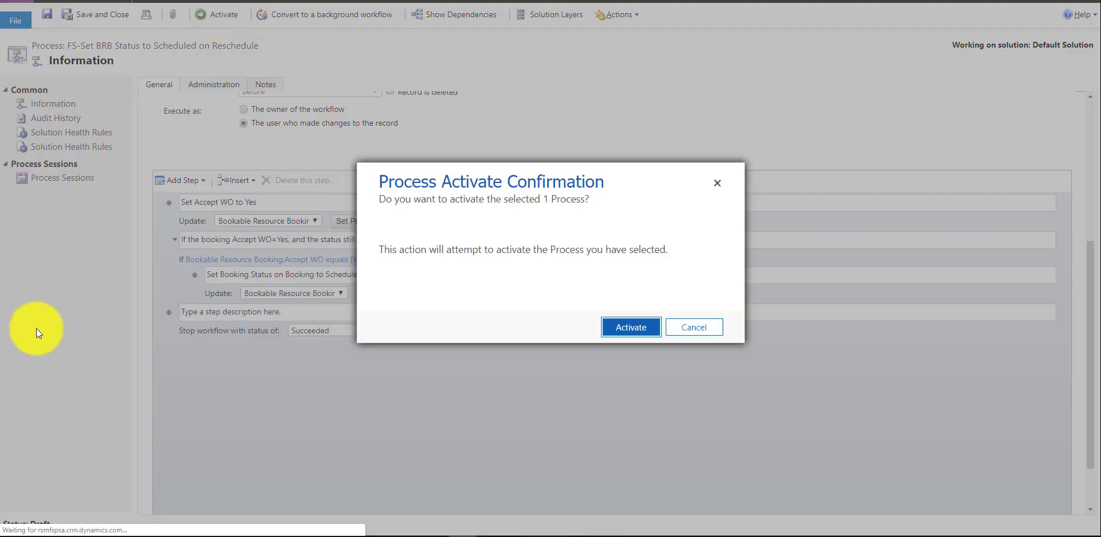
pyautogui.click(630, 327)
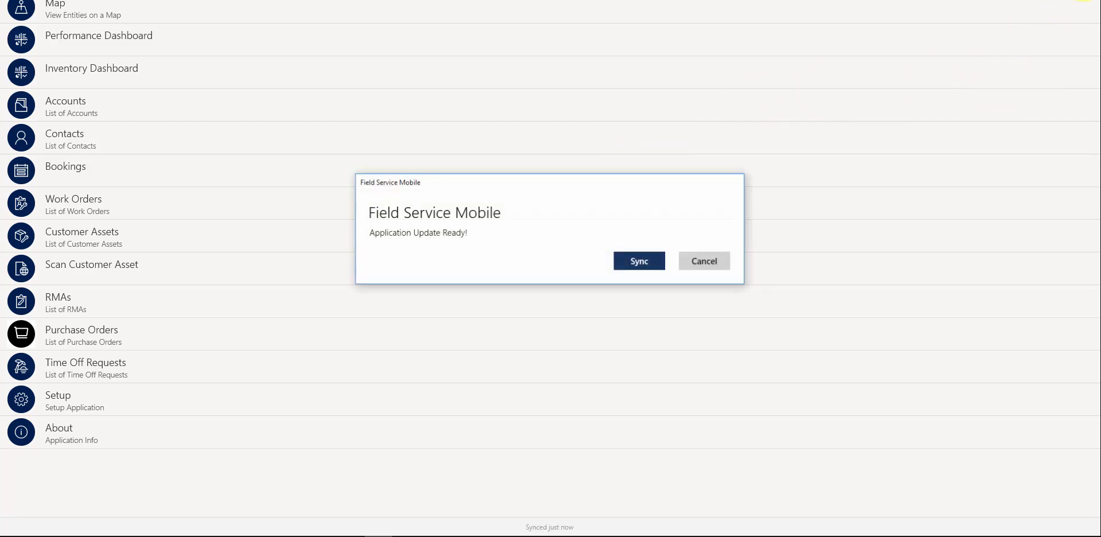
# Step: Sync the pending application update in Field Service Mobile and acknowledge its completion
pyautogui.click(639, 262)
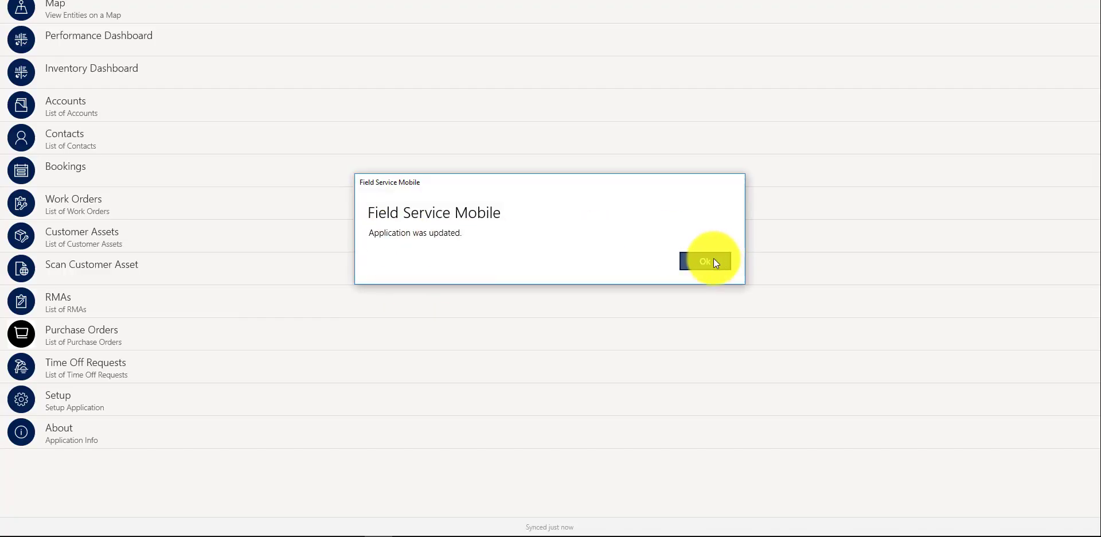
pyautogui.click(713, 262)
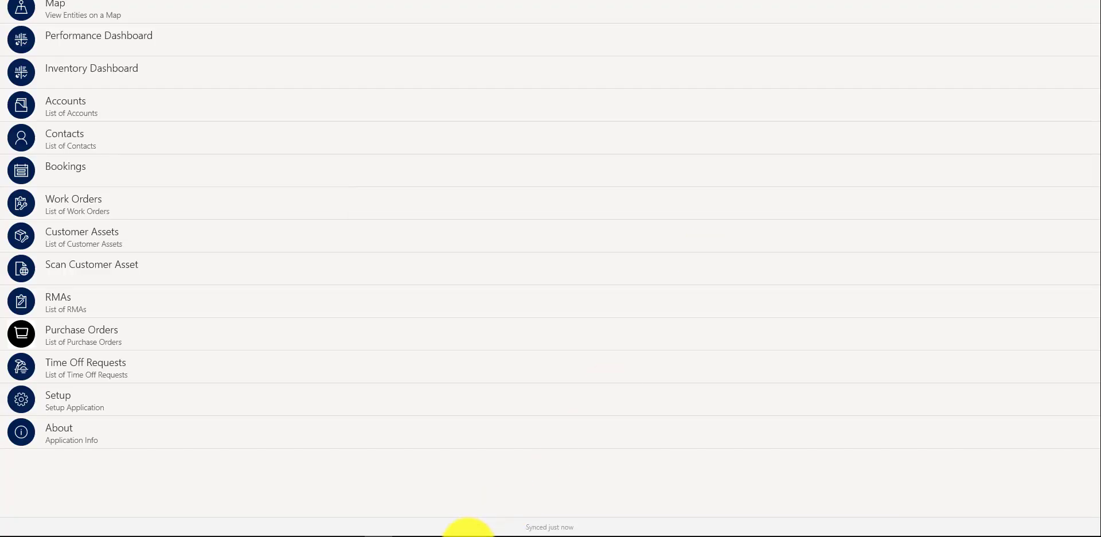
# Step: In the Dynamics 365 Schedule Board, book the Brakes and Gears HVAC work order onto the third resource's row just after 11:00 AM on 11/4/2019
pyautogui.moveTo(466, 533)
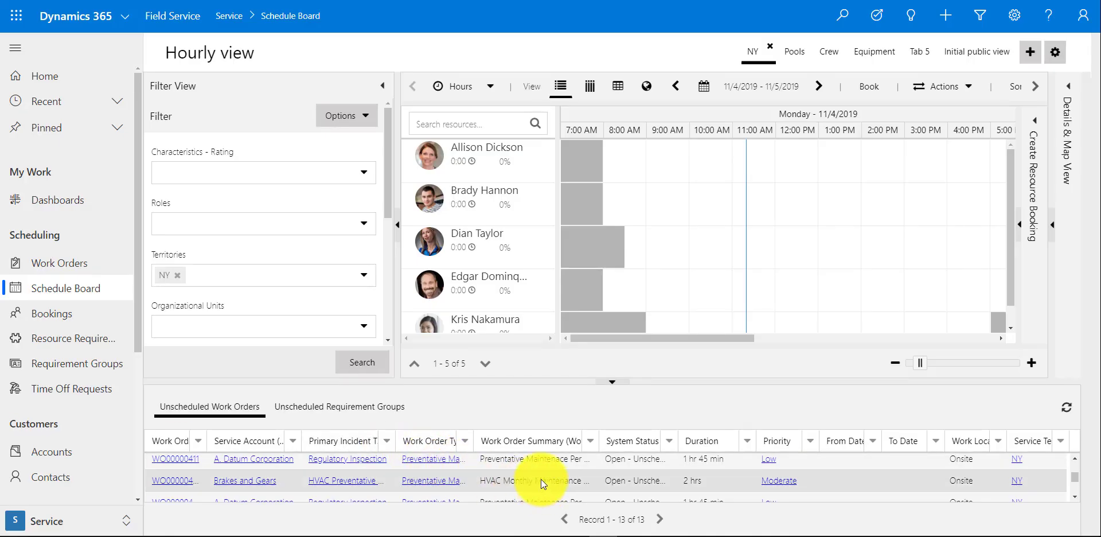
pyautogui.moveTo(541, 479); pyautogui.dragTo(751, 229)
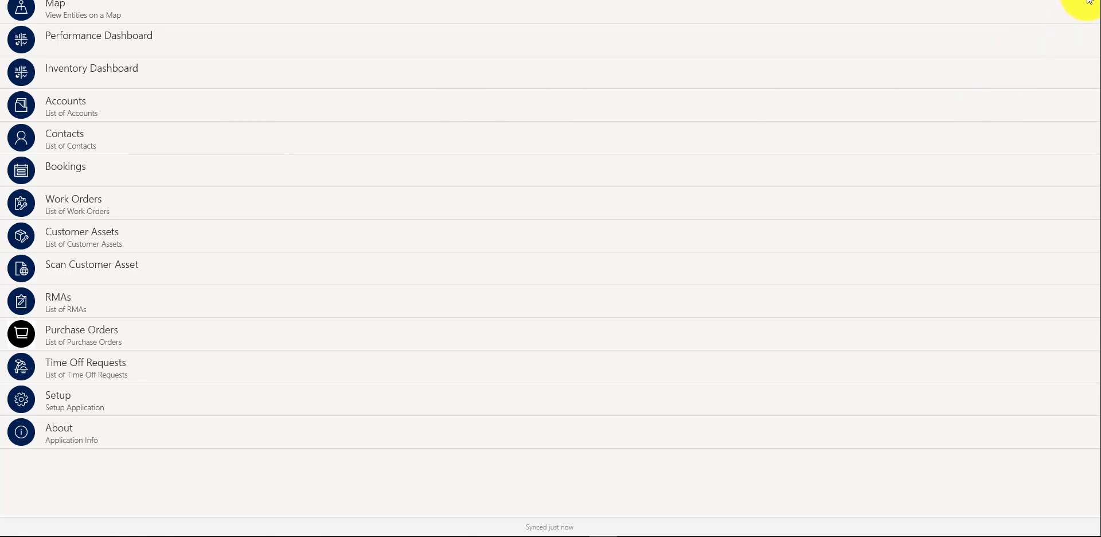
# Step: In Field Service Mobile, open the booking for WO00000410, set Accept WO to No, and save the booking
pyautogui.click(79, 170)
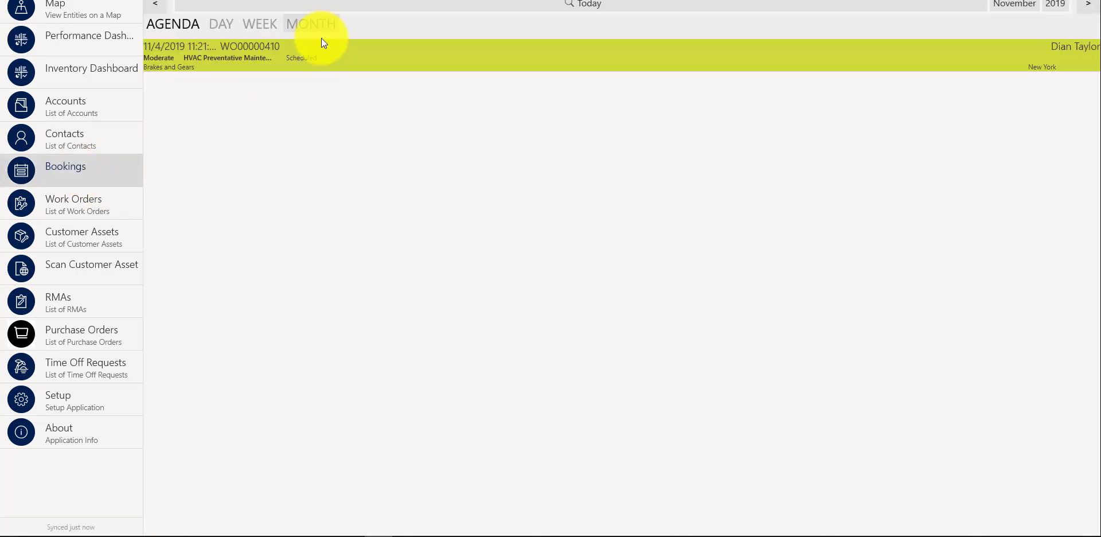
pyautogui.click(343, 57)
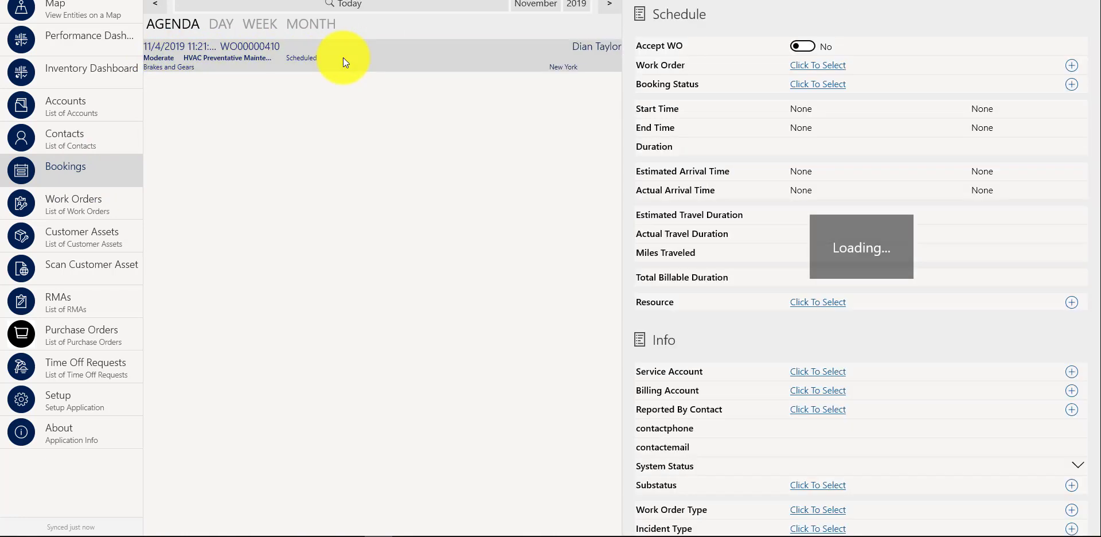
pyautogui.click(813, 48)
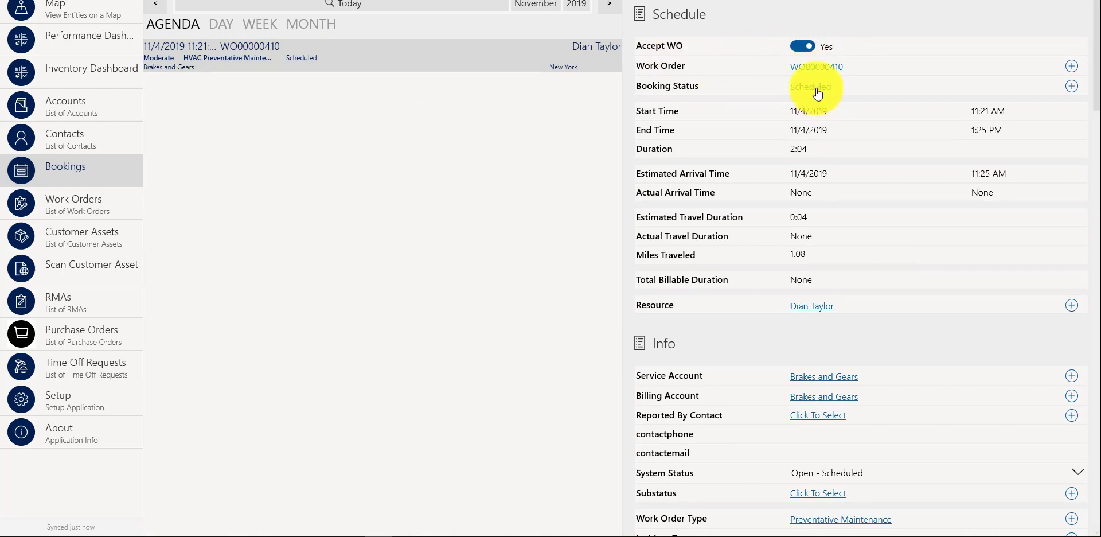
pyautogui.click(866, 88)
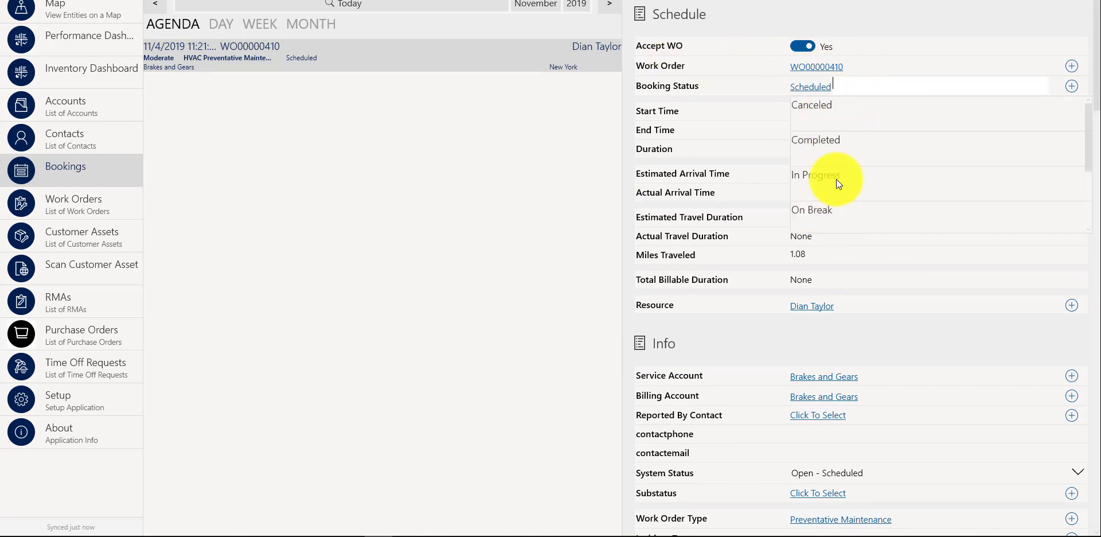
pyautogui.click(812, 45)
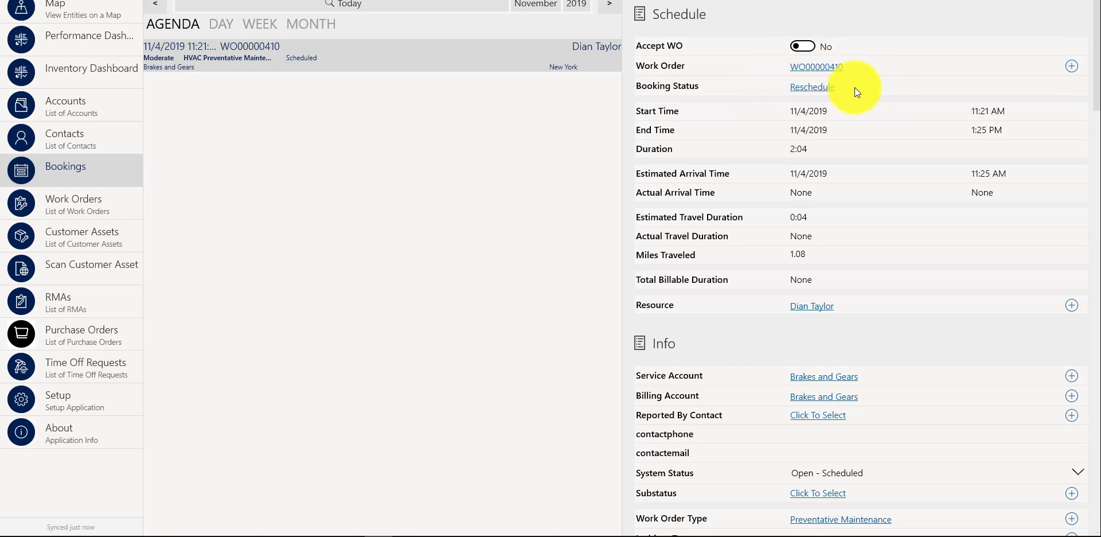
pyautogui.click(1046, 2)
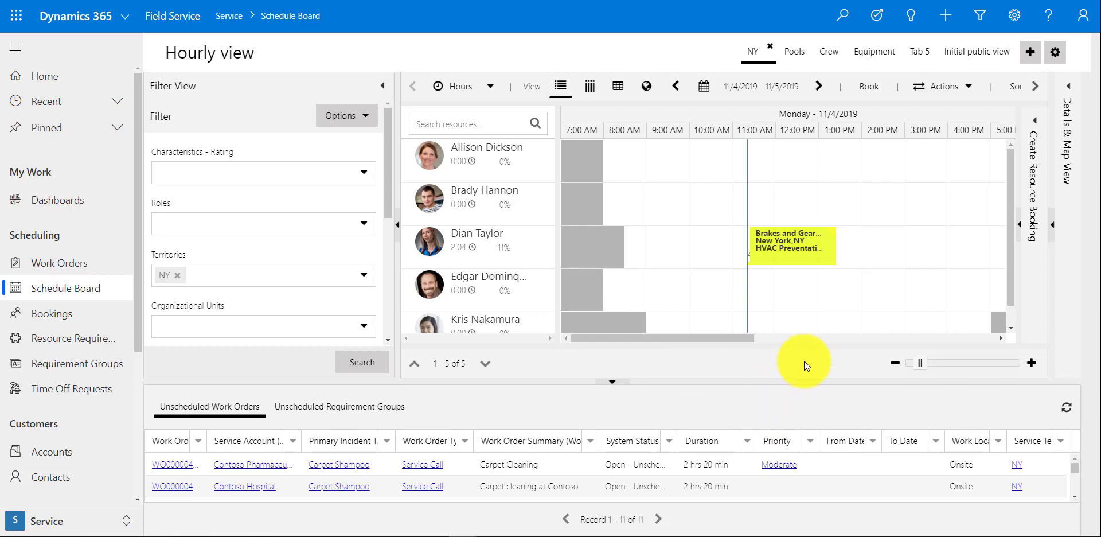
# Step: On the Dynamics 365 Schedule Board, run a rebooking search for the Brakes and Gears booking, review the available resources, and exit the search
pyautogui.moveTo(776, 246)
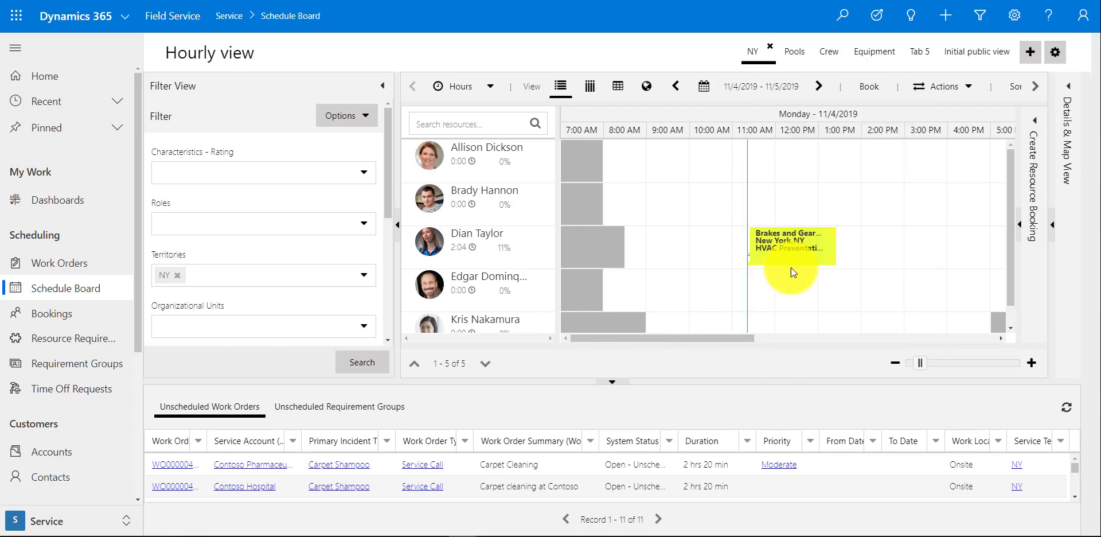
pyautogui.rightClick(789, 251)
pyautogui.click(816, 279)
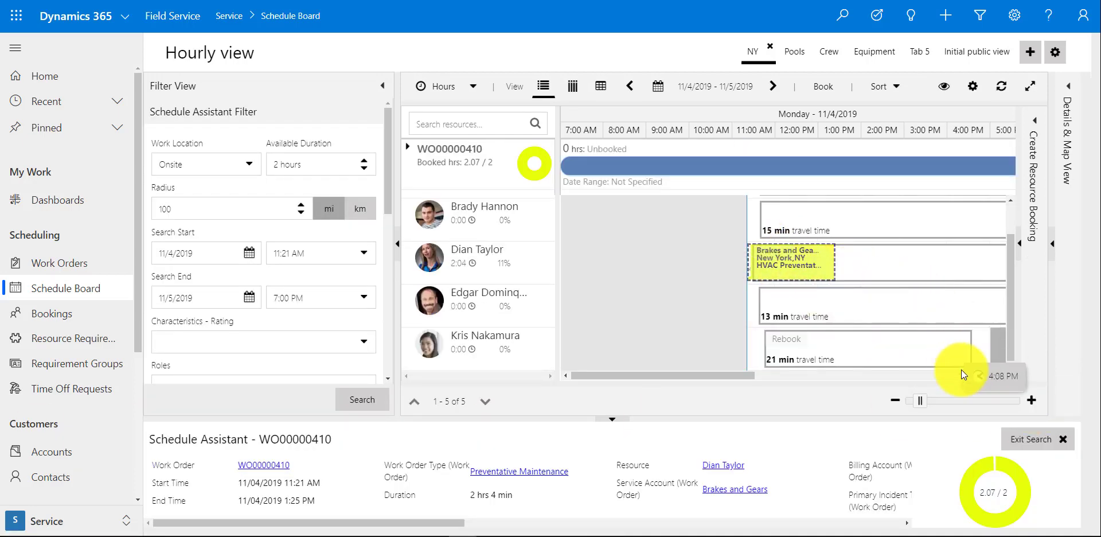
pyautogui.click(1047, 441)
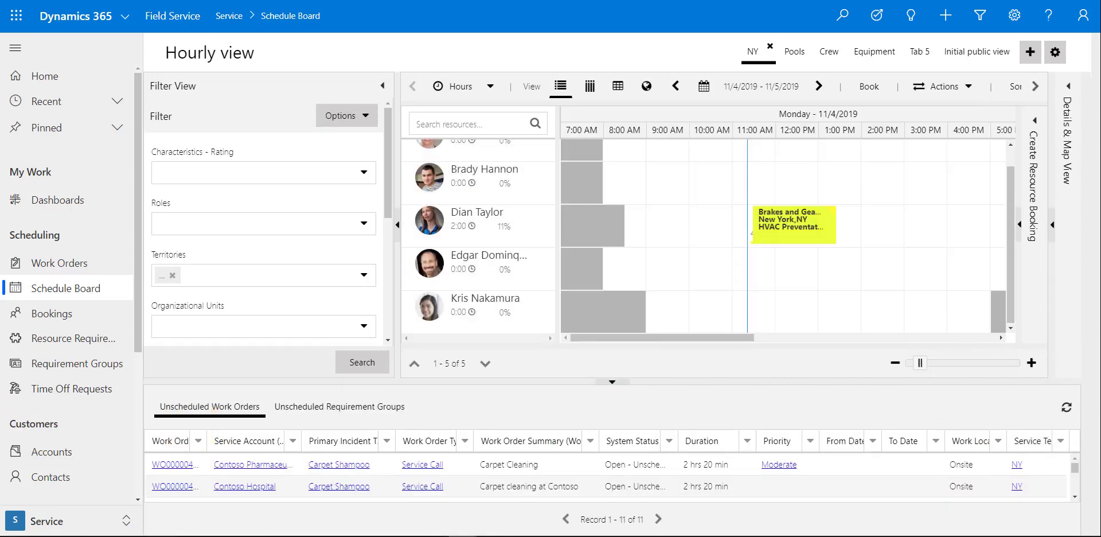